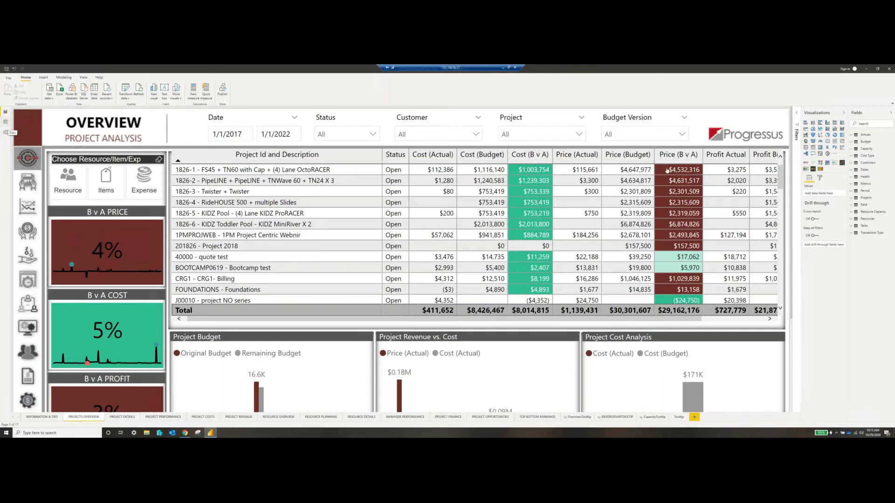
Drill through from project 1826-1 in the projects overview table to its Project Details page.
left_click(267, 164)
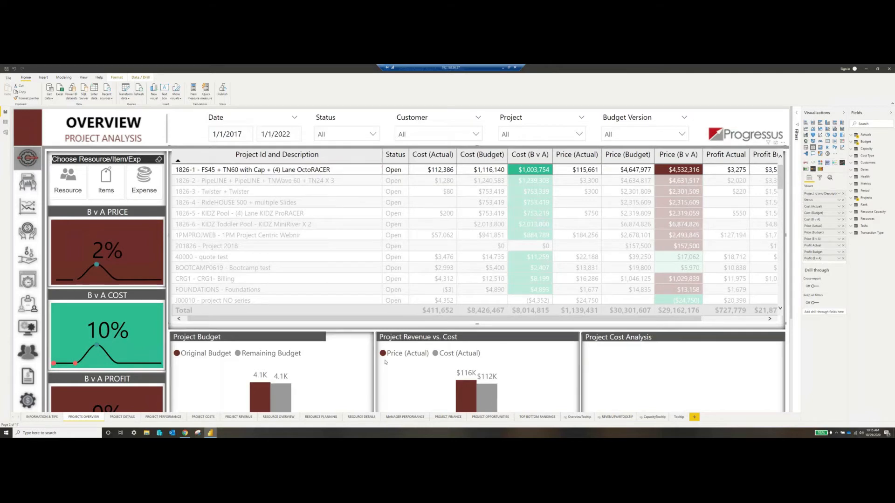
right_click(284, 171)
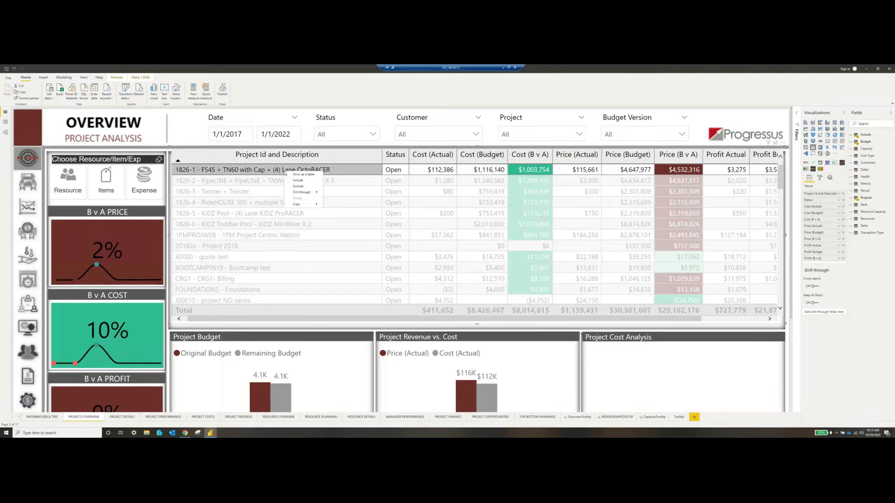
mouse_move(308, 193)
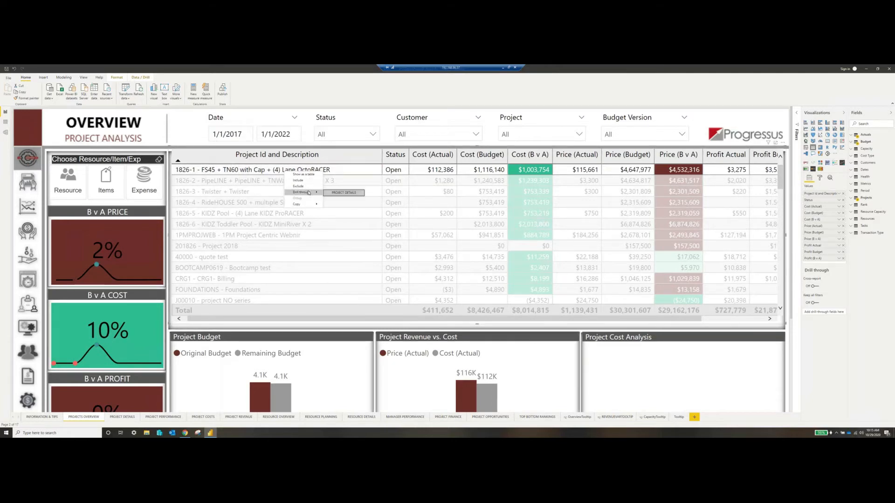
left_click(338, 192)
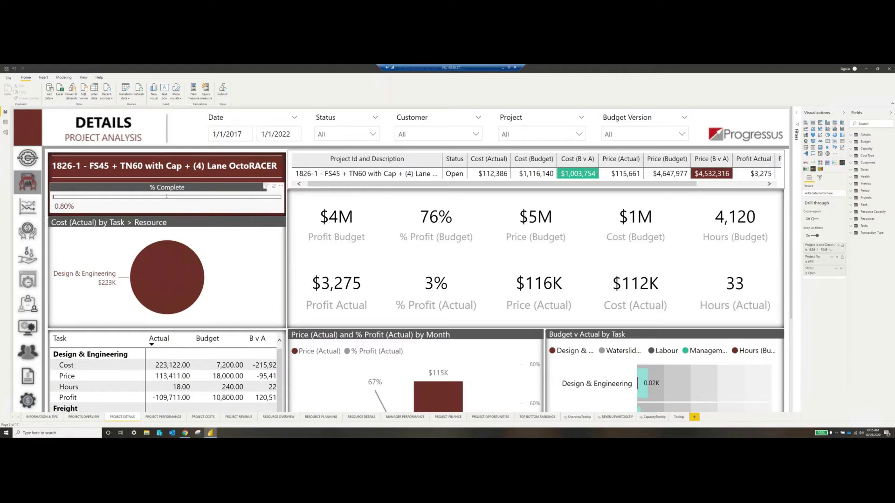
Examine project 1826-1's completion, profit figures and task breakdown, including the options for the Design & Engineering actual price.
mouse_move(63, 207)
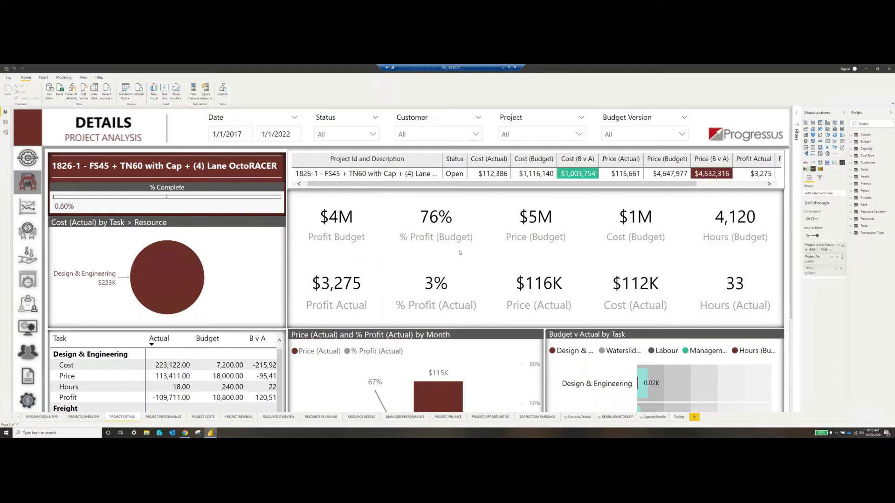
scroll(586, 357, "down", 2)
scroll(641, 308, "down", 1)
scroll(641, 309, "down", 1)
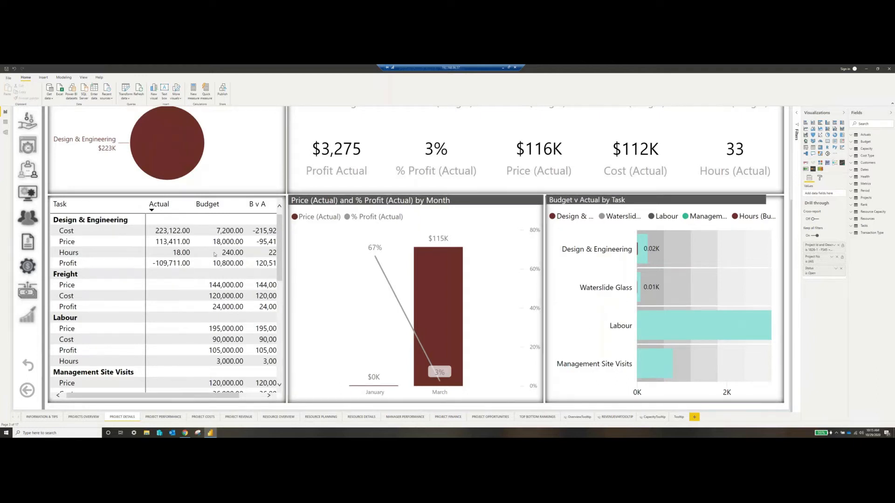
left_click(172, 241)
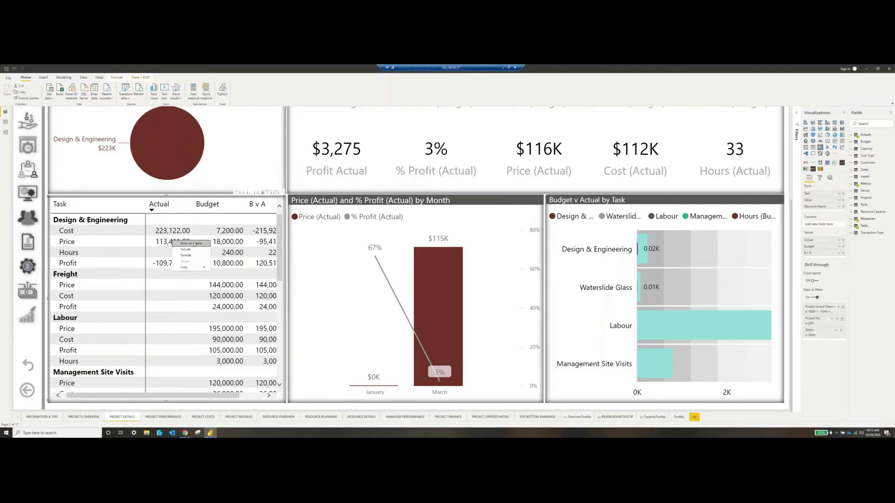
right_click(172, 241)
Open the Project Performance page and filter its visuals by project 1826-2, then by 1826-3 - Twister + Twister.
left_click(158, 417)
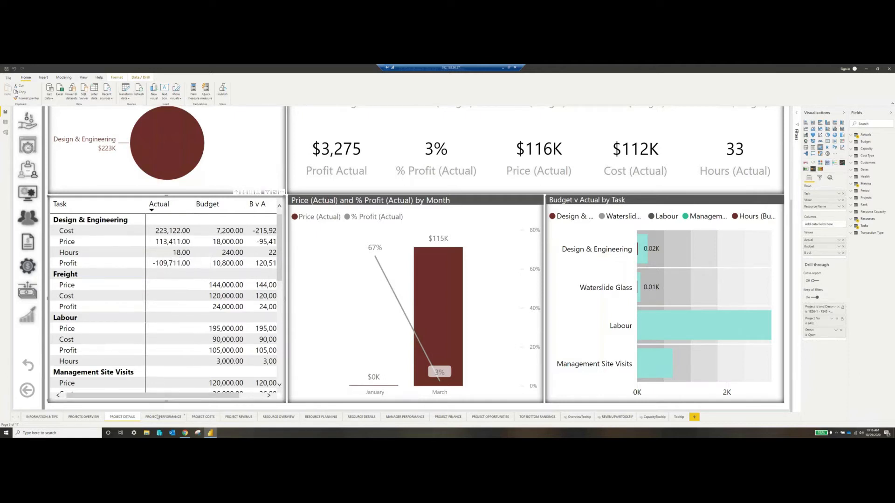
left_click(158, 417)
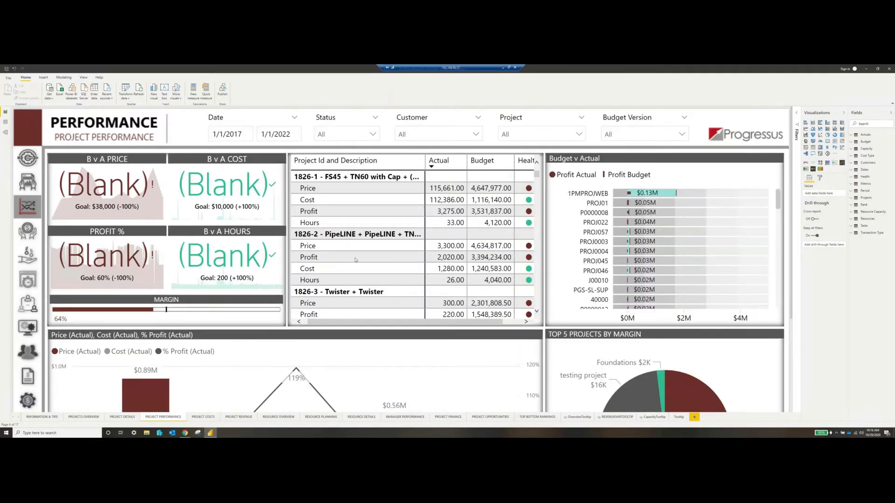
left_click(354, 235)
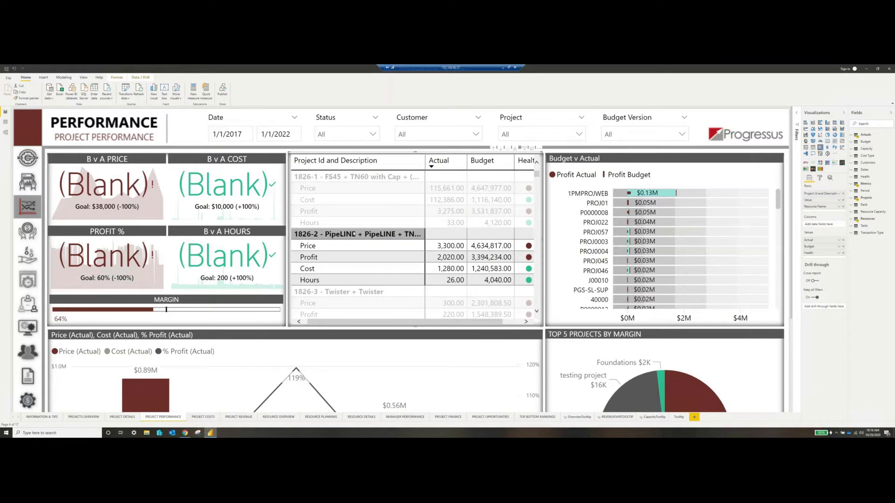
left_click(326, 292)
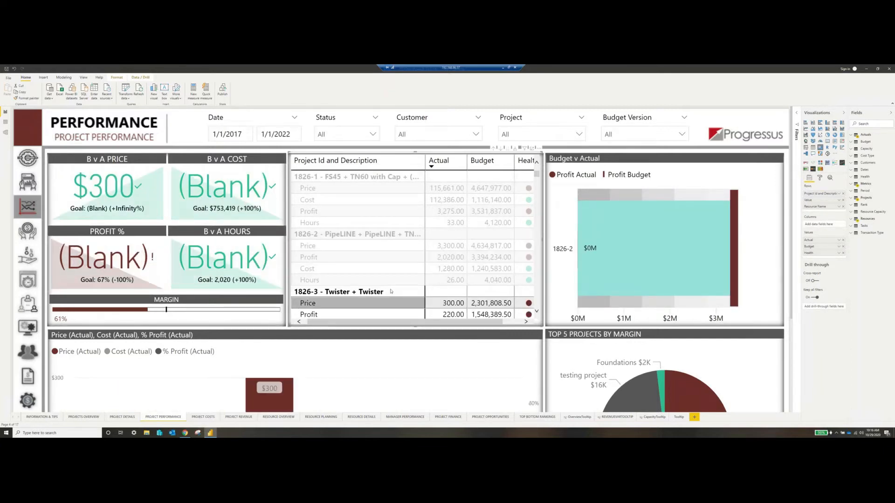
Examine the price, cost and profit chart and the top 5 projects by margin on the Project Performance page.
scroll(359, 286, "down", 3)
scroll(360, 287, "down", 5)
scroll(697, 410, "down", 2)
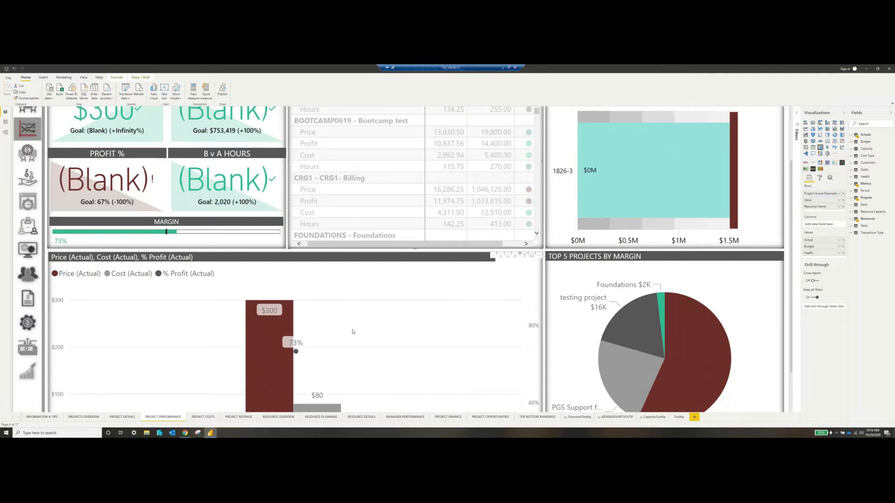
scroll(359, 328, "down", 2)
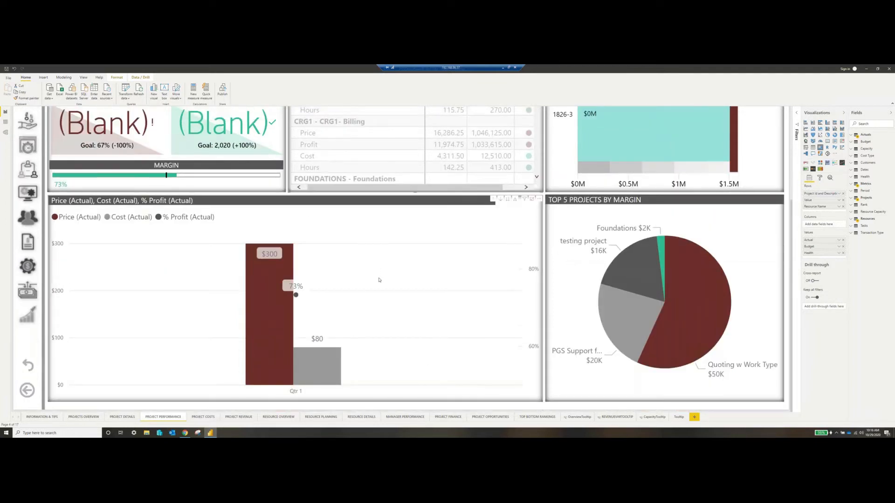
scroll(455, 302, "up", 5)
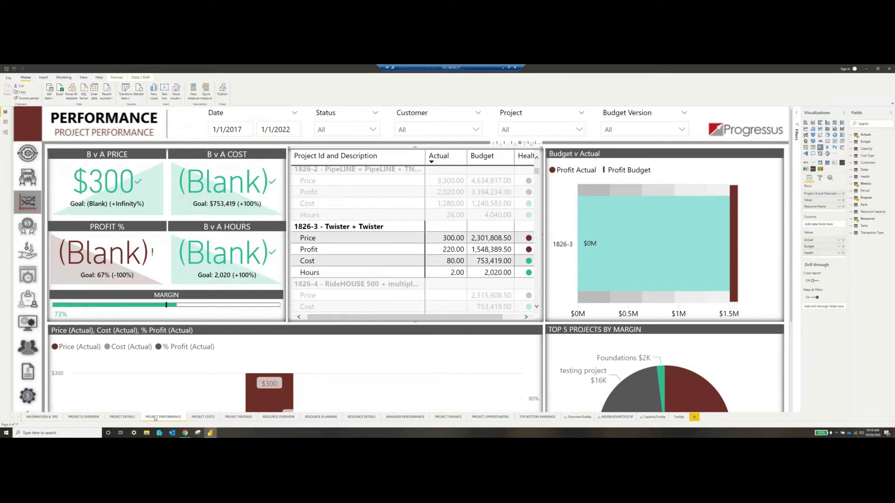
Open the Resource Overview page and check which resources the Resource Name filter offers, leaving the selection as it is.
left_click(276, 417)
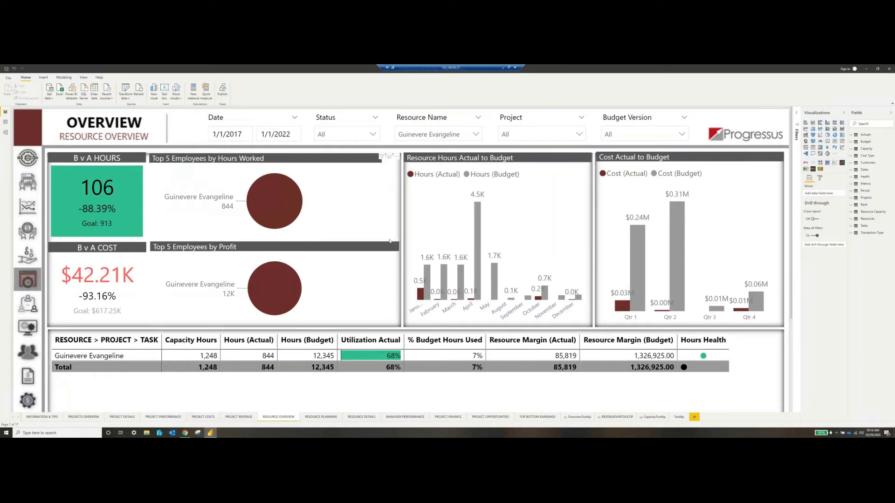
left_click(476, 134)
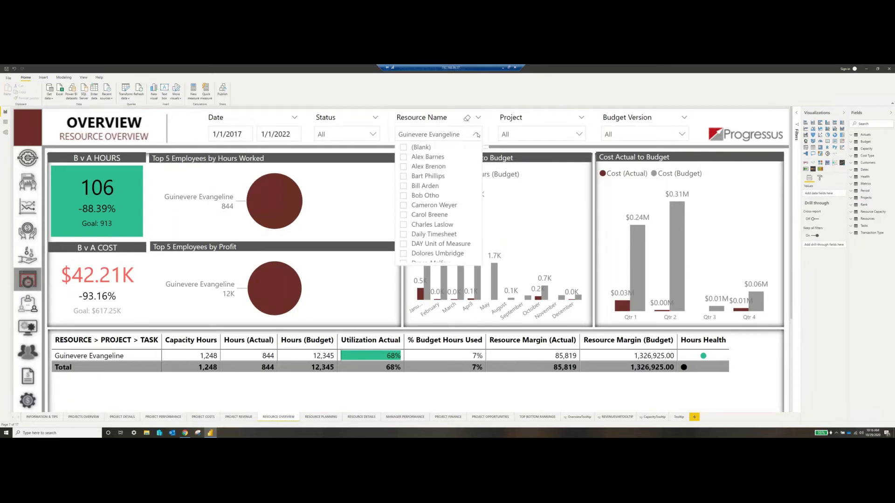
left_click(476, 134)
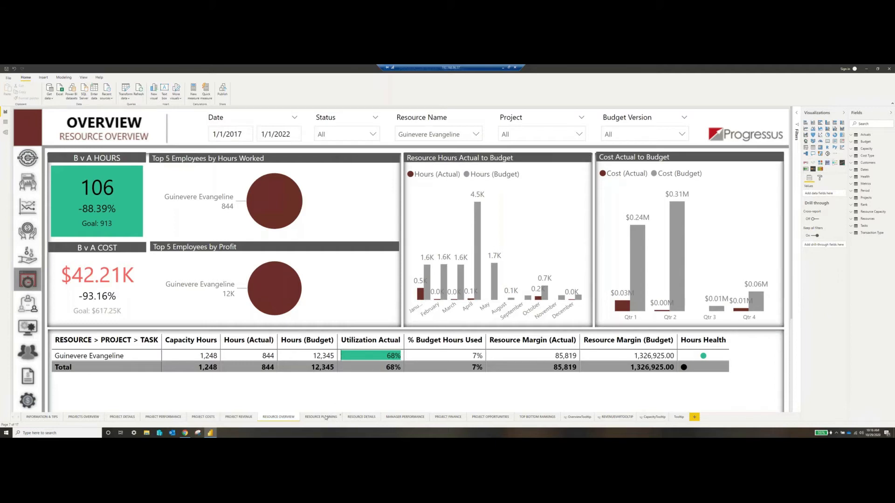
On the Resource Planning page, remove the selected resource from the Resource Name filter and review the Availability Heatmap.
left_click(322, 417)
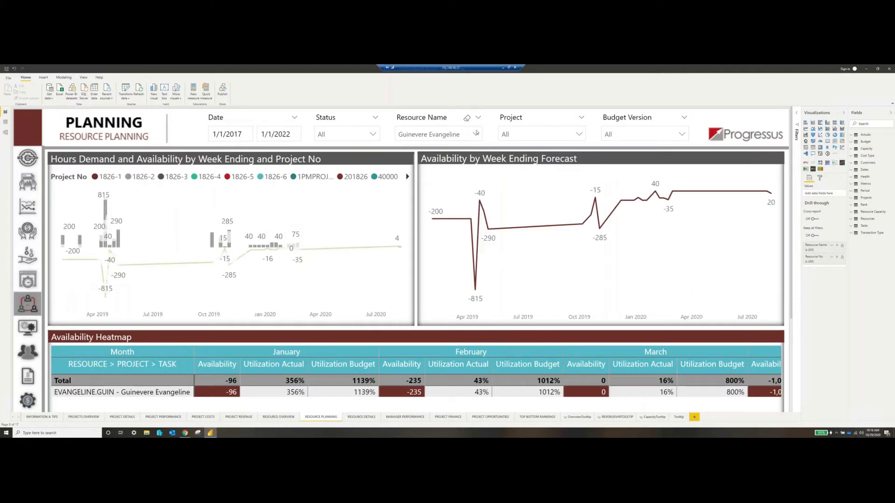
left_click(476, 133)
scroll(408, 216, "down", 3)
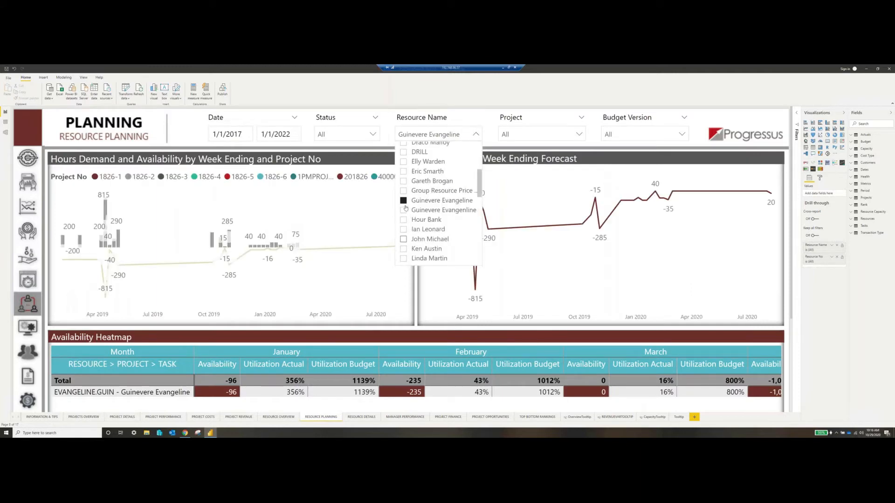
left_click(404, 201)
left_click(253, 272)
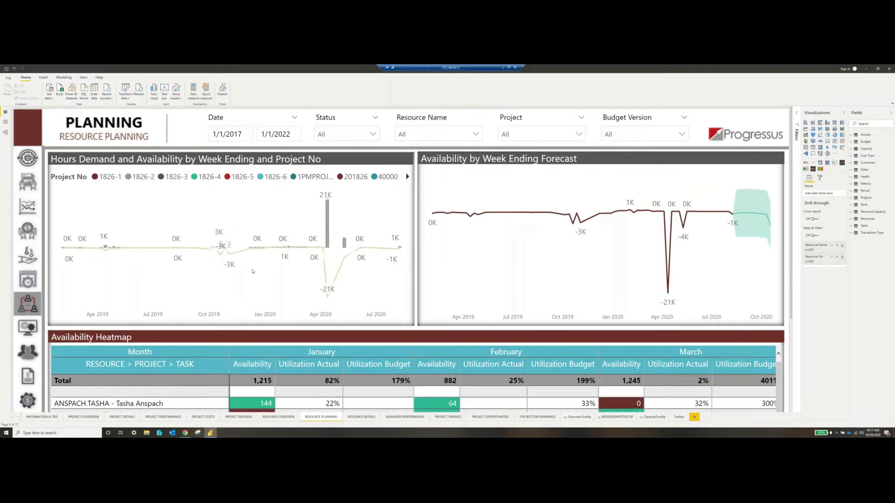
scroll(253, 271, "down", 2)
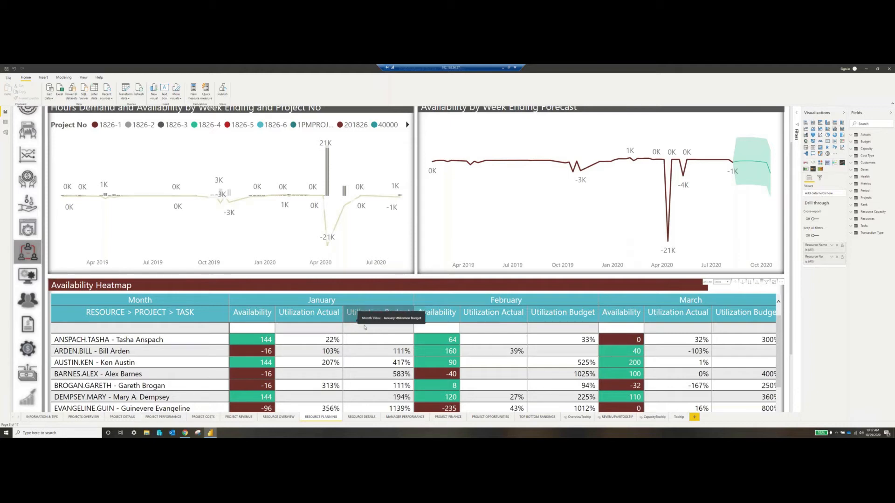
mouse_move(502, 342)
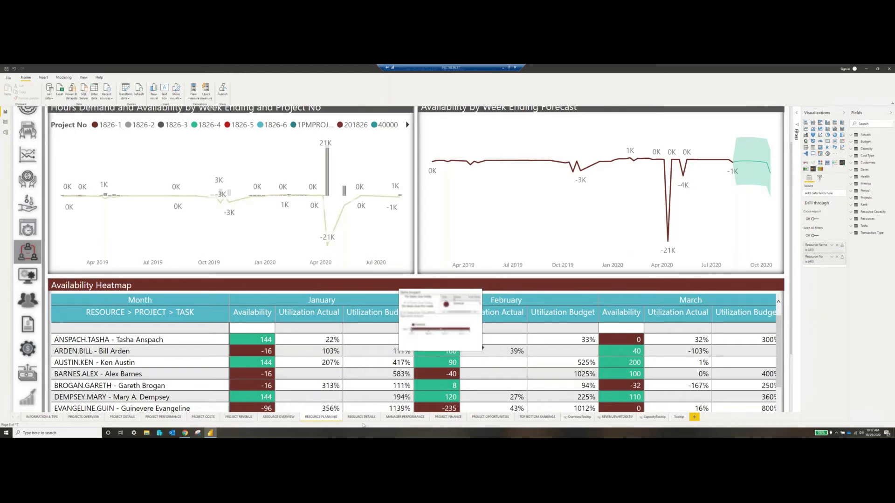
Open the Resource Details page and cross-filter it with a 1PM Project Centric Webnir bar in the Gantt Analysis.
left_click(361, 417)
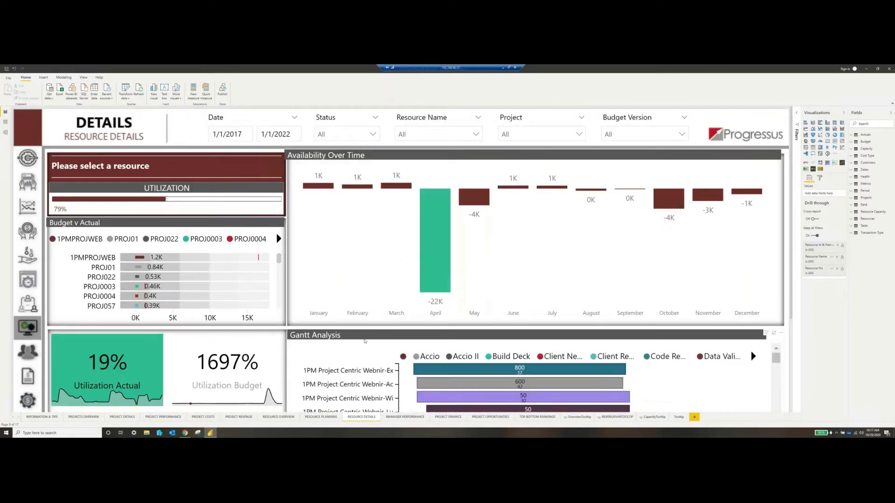
scroll(365, 341, "down", 3)
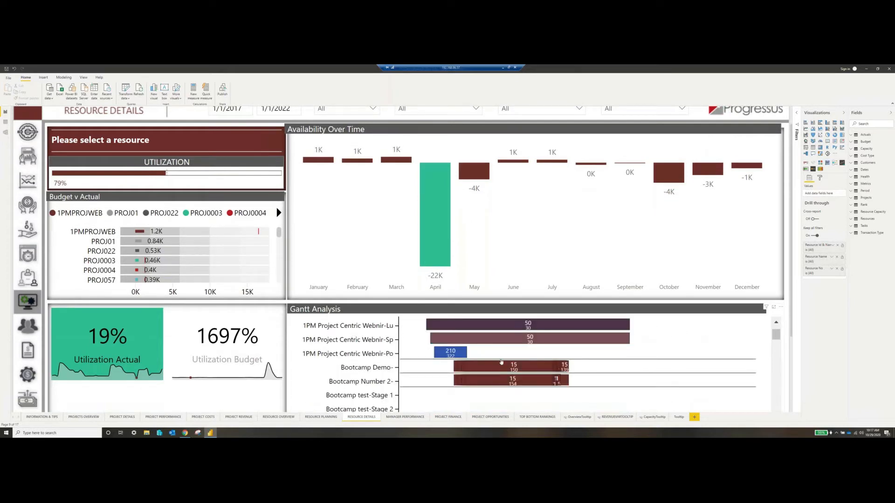
left_click(487, 342)
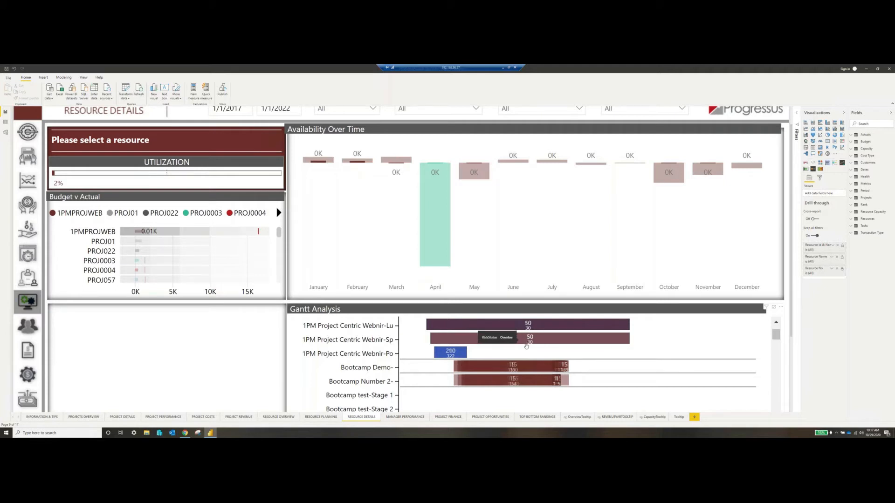
scroll(517, 341, "up", 2)
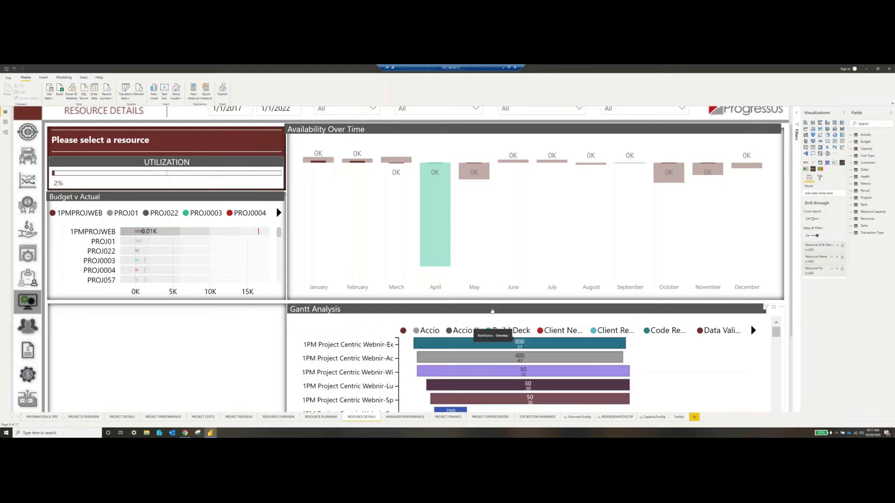
scroll(392, 265, "up", 1)
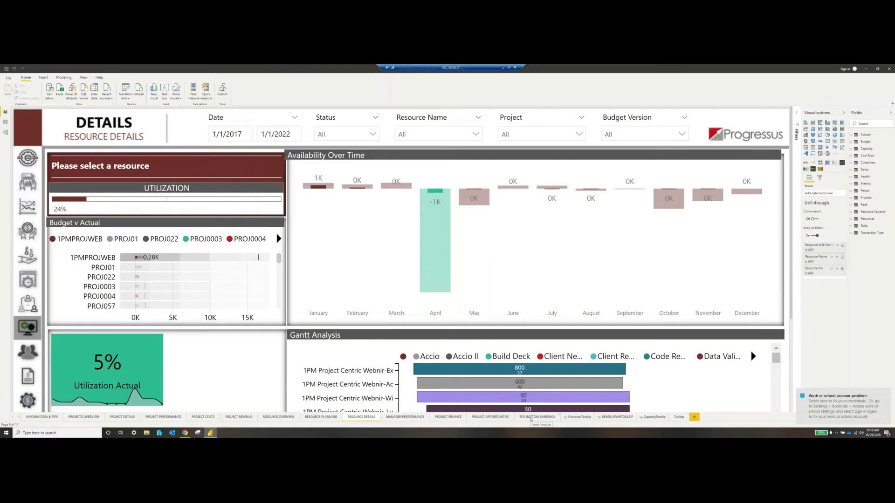
Open the Top Bottom Rankings page and examine the top 10 projects and managers by profit.
left_click(531, 418)
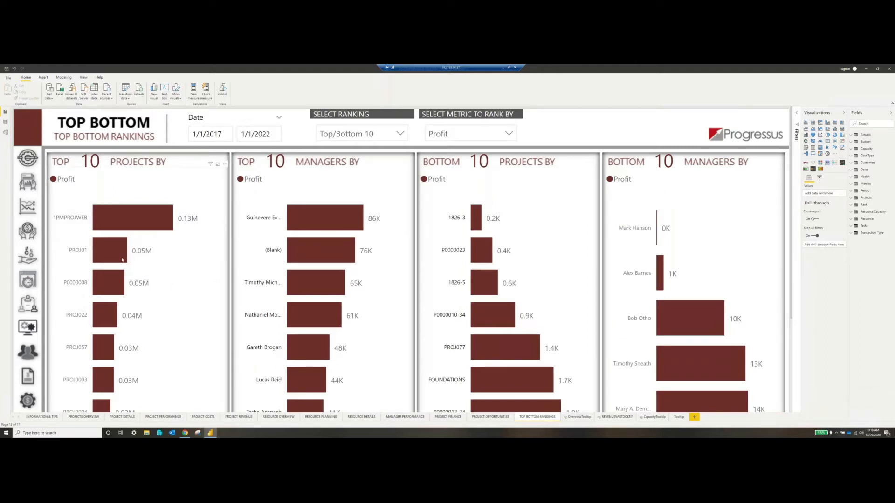
mouse_move(129, 217)
mouse_move(311, 221)
mouse_move(316, 370)
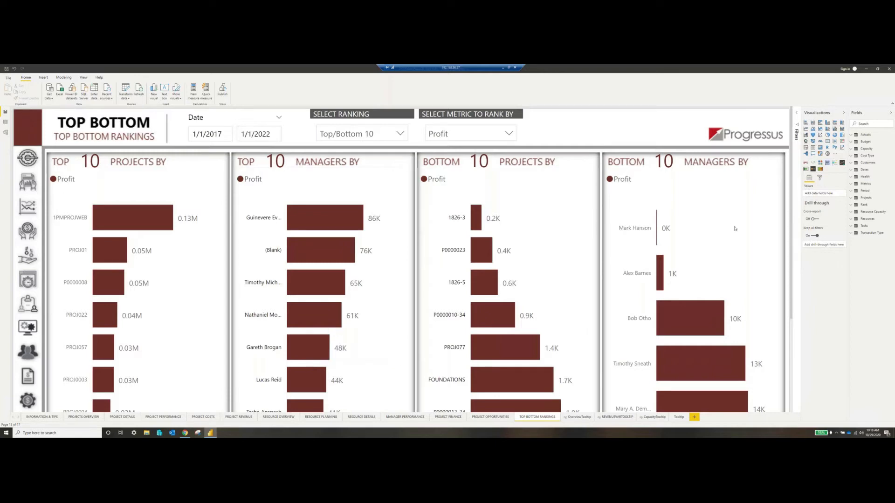
Switch to Dynamics 365 Business Central and start the Create Project Wizard from the Progressus Demo home page.
left_click(866, 70)
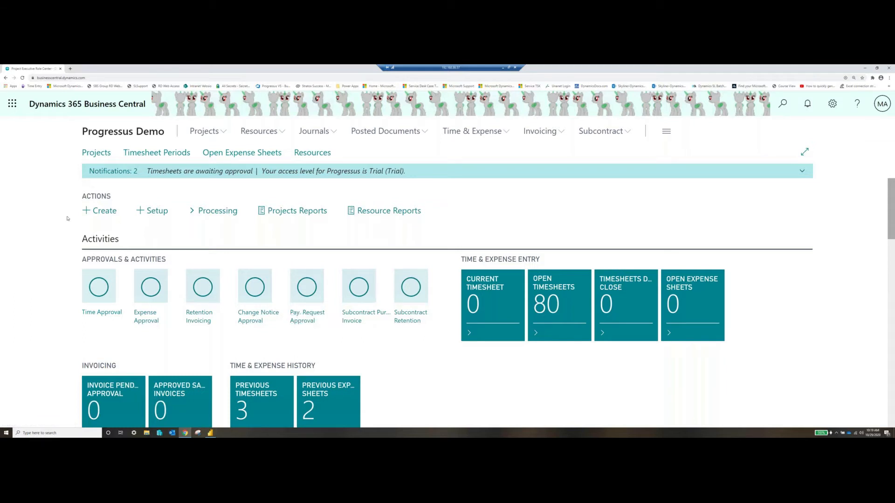
left_click(104, 211)
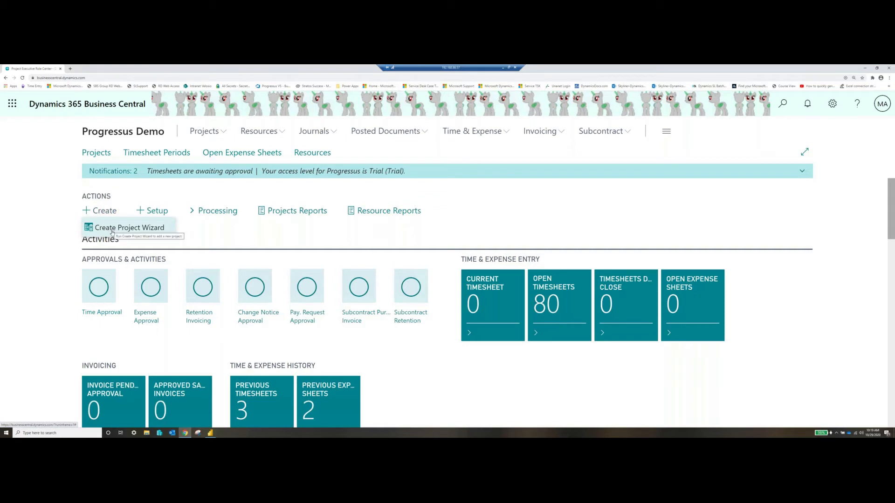
left_click(109, 225)
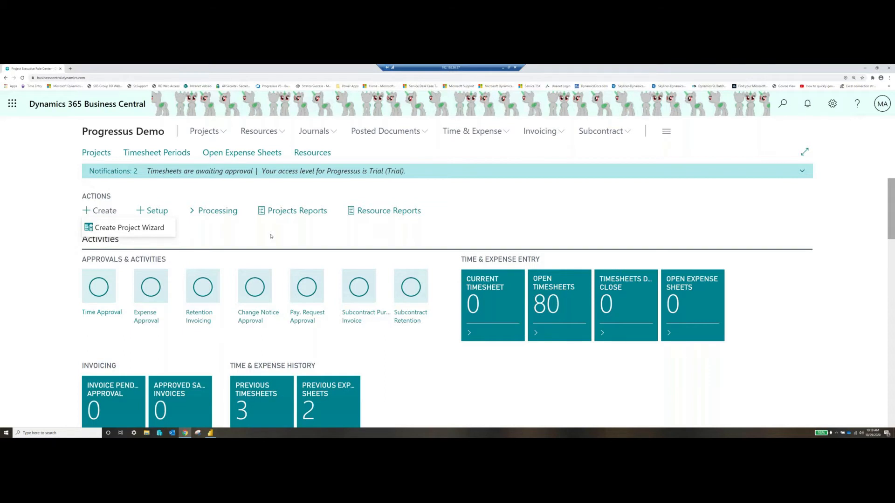
left_click(164, 228)
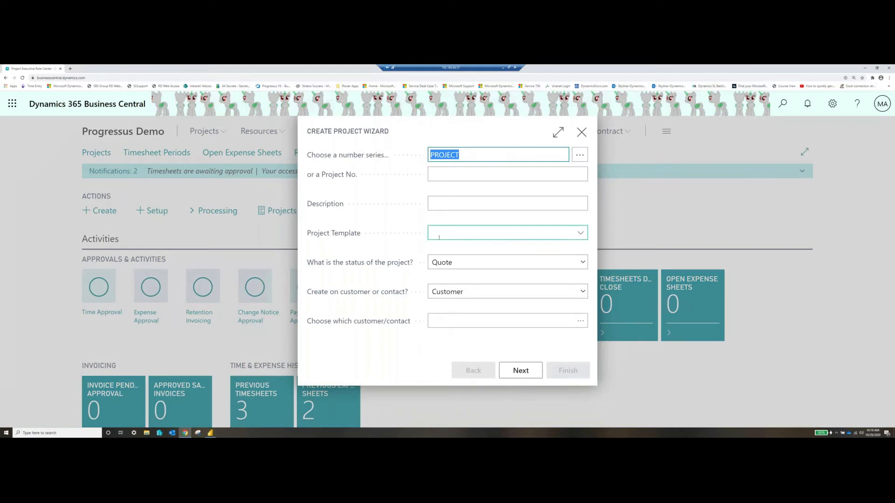
Describe the new project as "demo project" and base it on the TM W RET project template.
left_click(449, 181)
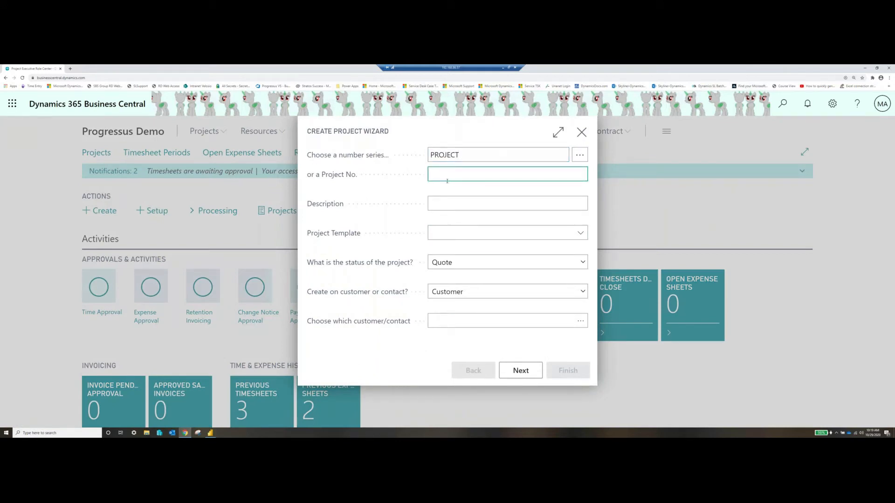
left_click(444, 202)
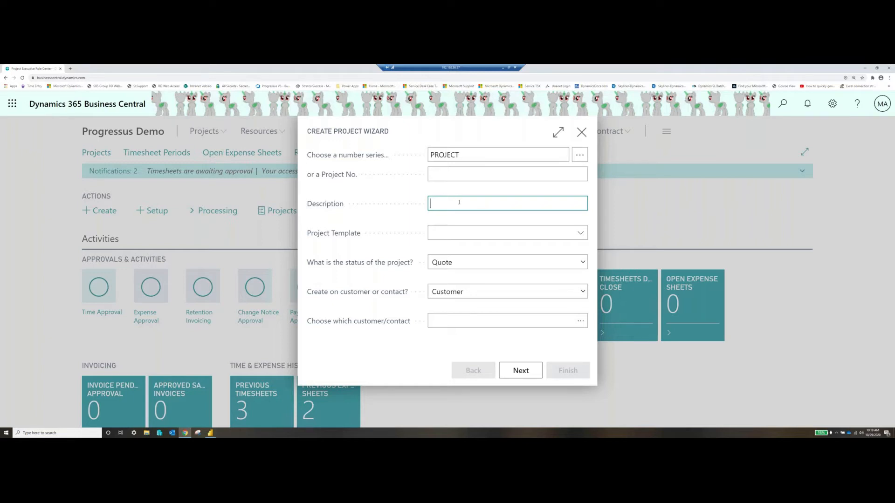
type("demo project")
key("Tab")
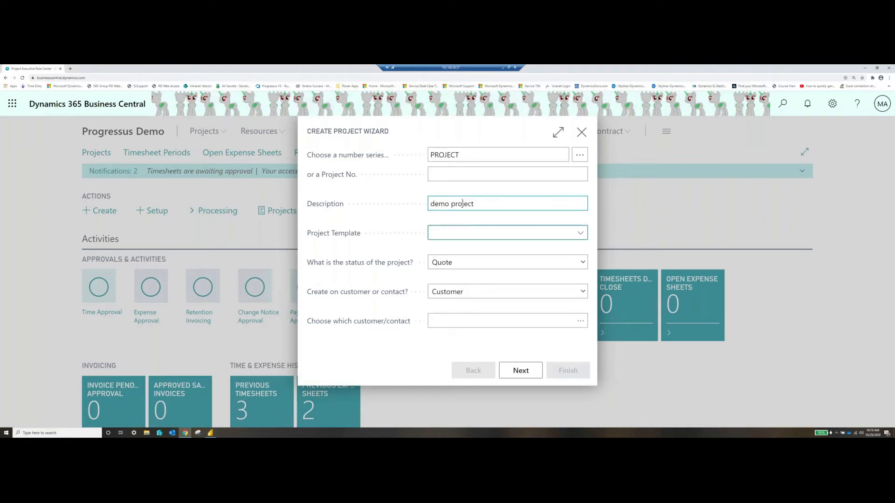
left_click(580, 233)
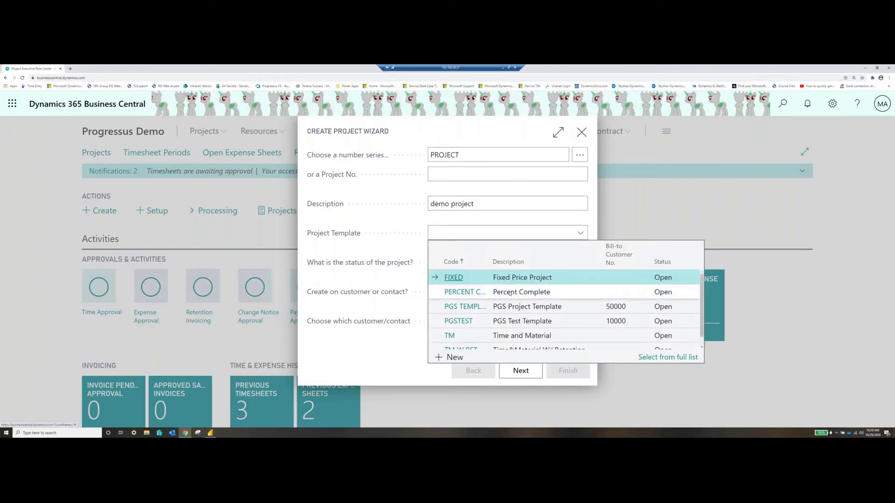
scroll(514, 287, "down", 1)
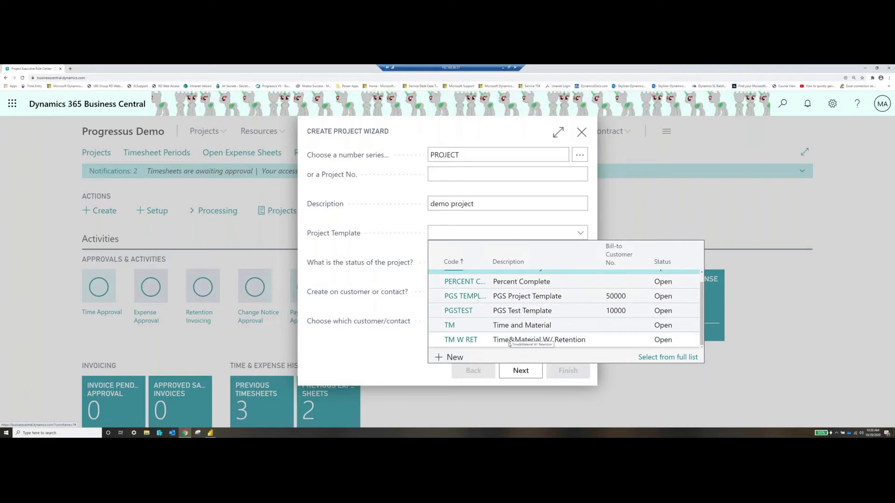
left_click(462, 344)
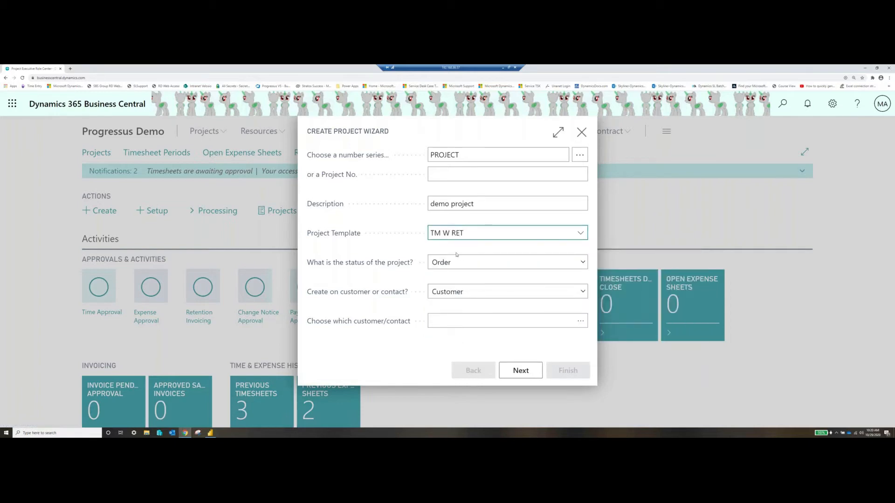
Keep the project status as Order, choose School of Fine Art as the customer, and continue to the posting and date settings.
left_click(463, 298)
left_click(466, 293)
left_click(465, 263)
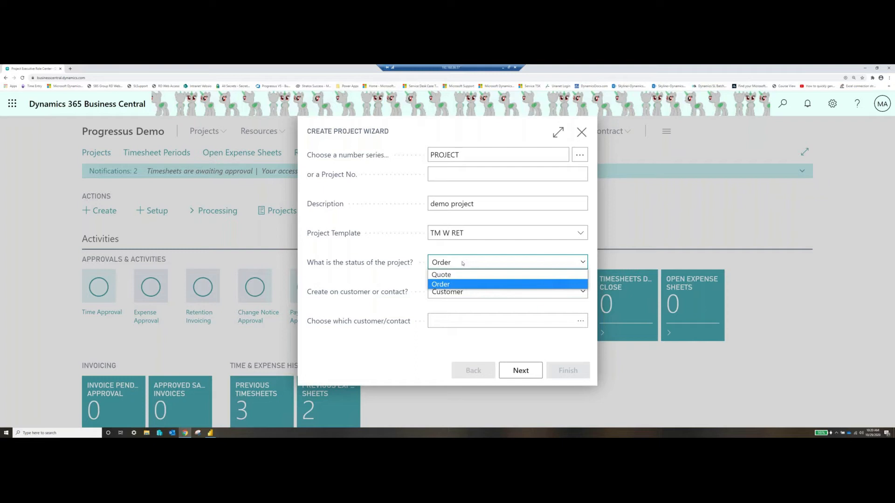
left_click(463, 264)
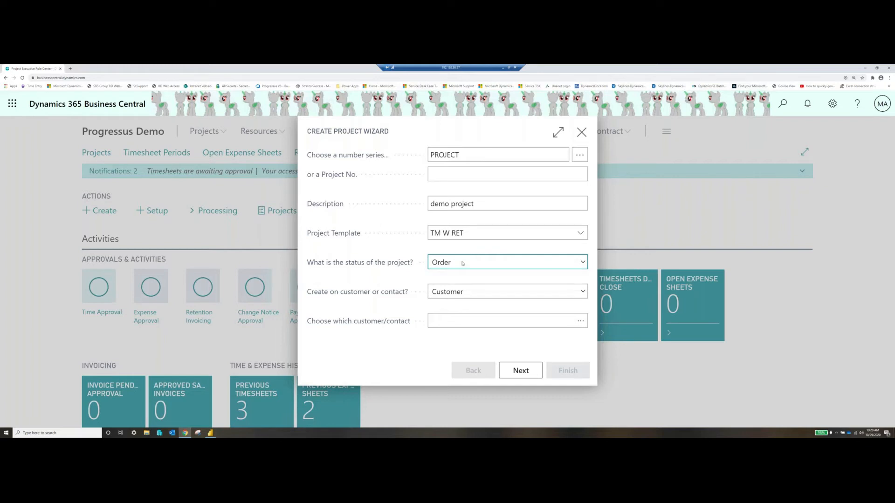
left_click(462, 263)
left_click(462, 262)
left_click(446, 322)
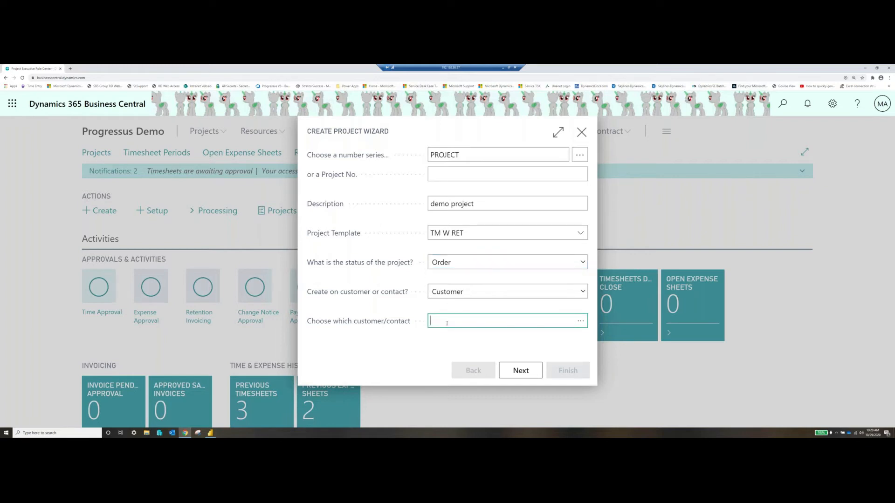
left_click(579, 321)
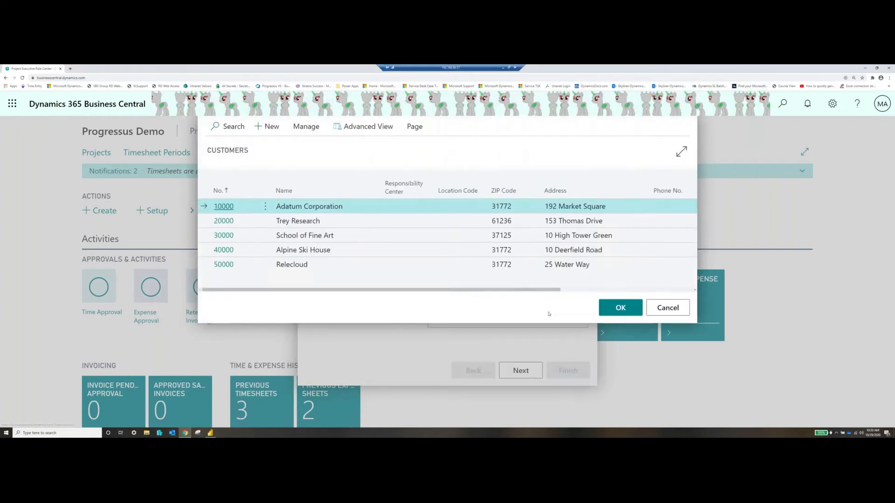
left_click(218, 240)
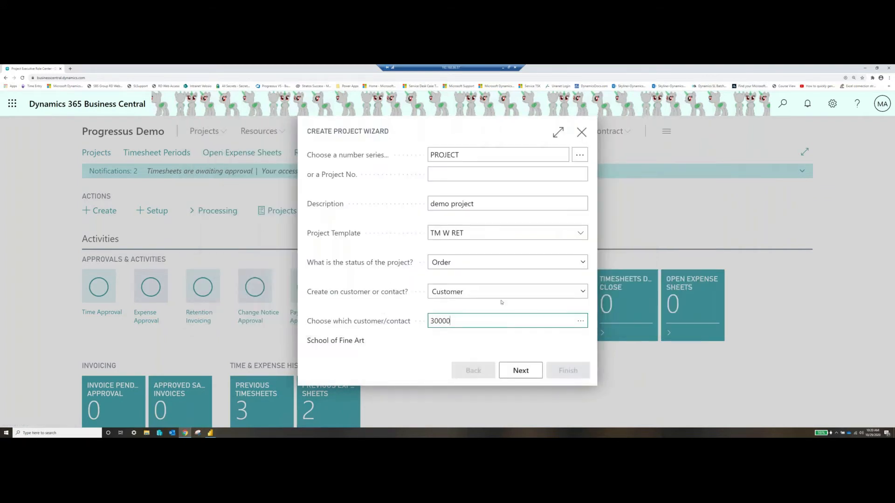
left_click(520, 371)
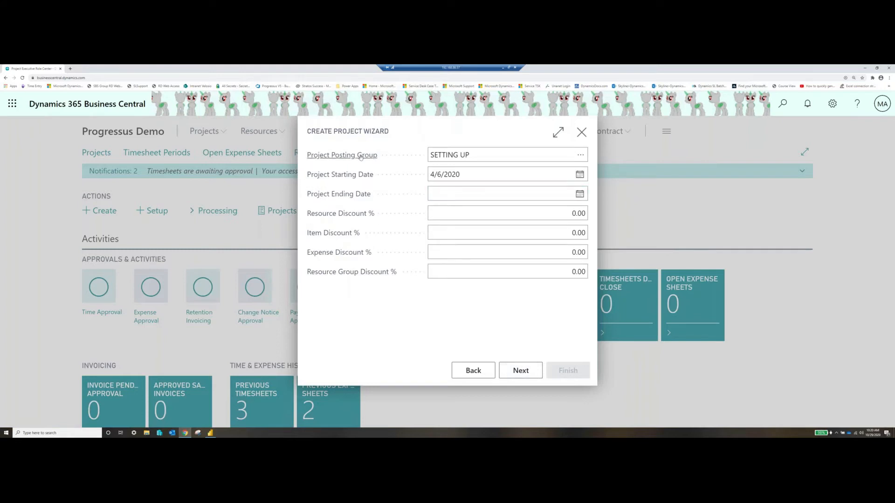
Accept the SETTING UP posting group and 4/6/2020 starting date, leave the ending date and discounts unset, and continue.
left_click(515, 152)
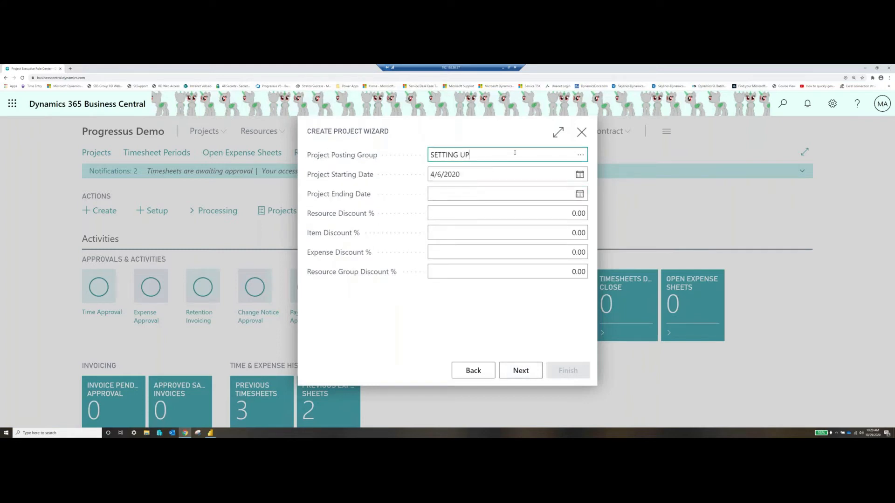
left_click(494, 177)
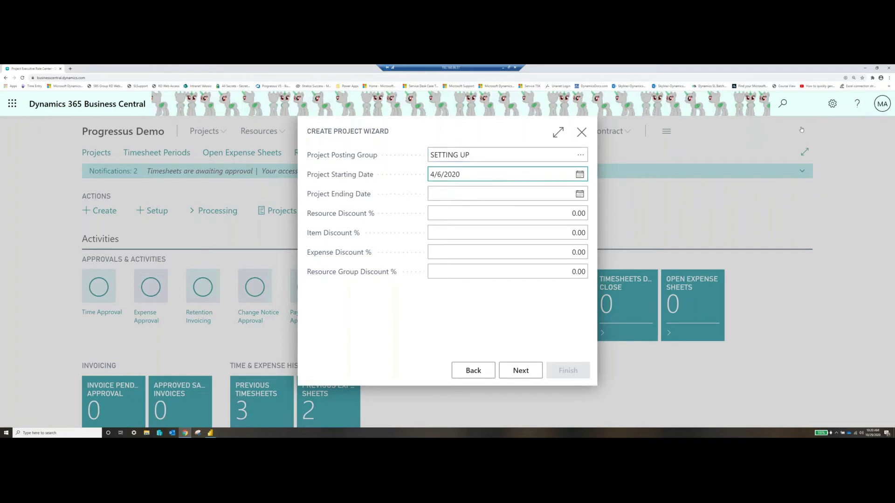
left_click(485, 194)
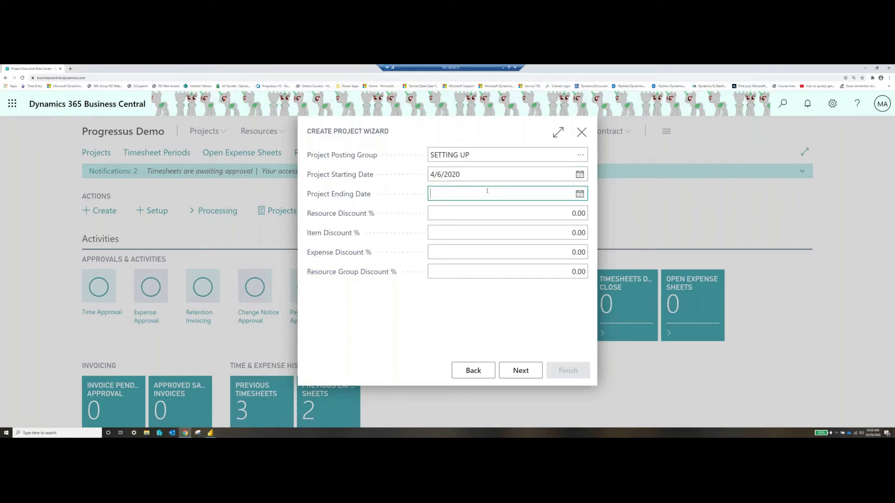
key("Tab")
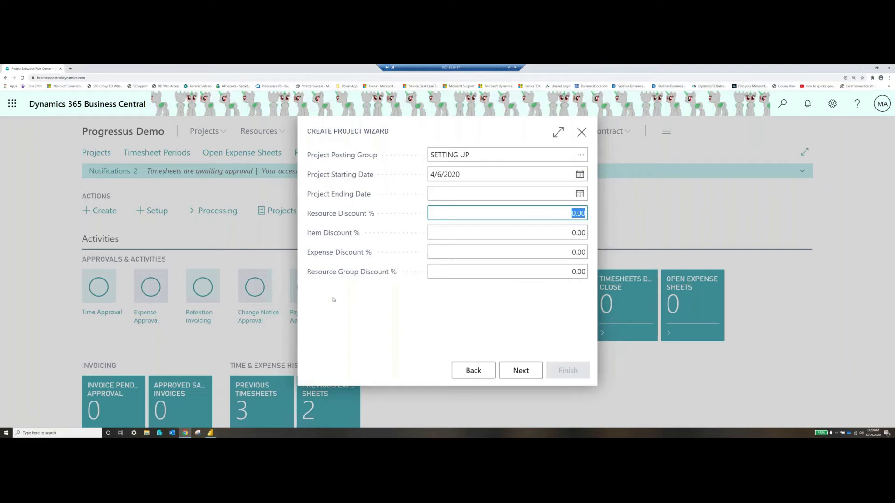
mouse_move(388, 273)
left_click(525, 365)
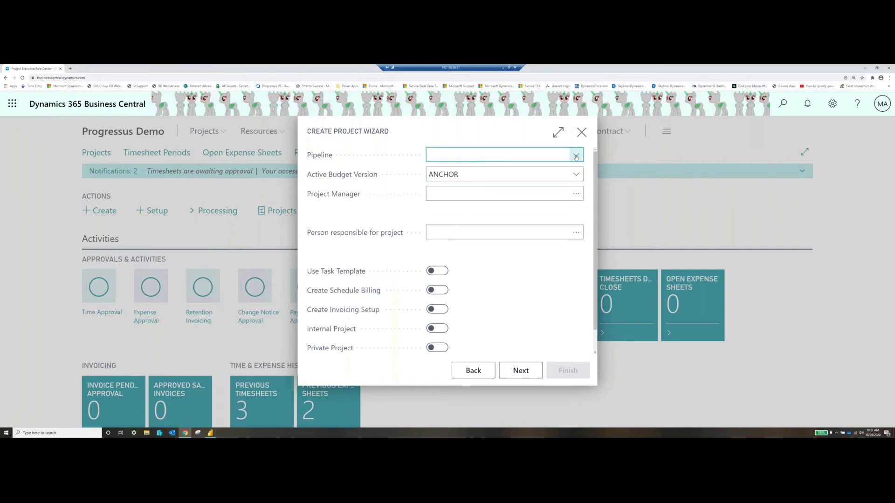
Set the pipeline stage to 100 (SOLD) and keep ANCHOR as the active budget version.
left_click(576, 155)
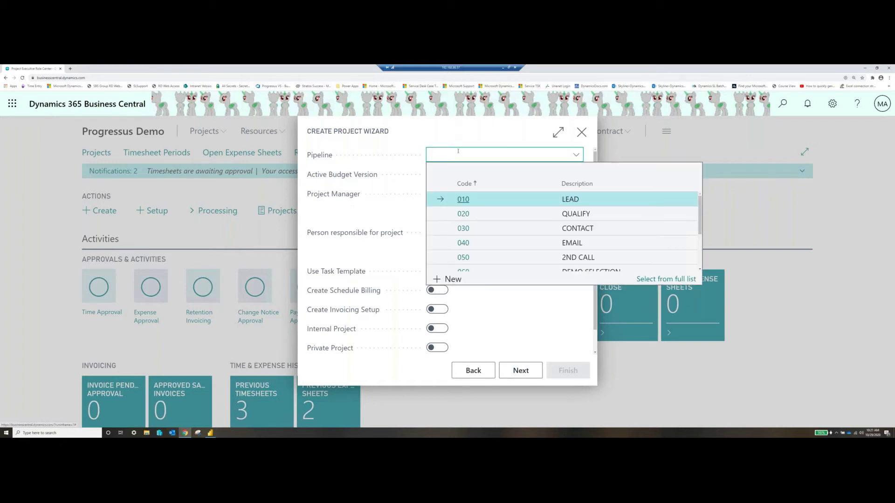
scroll(472, 250, "down", 3)
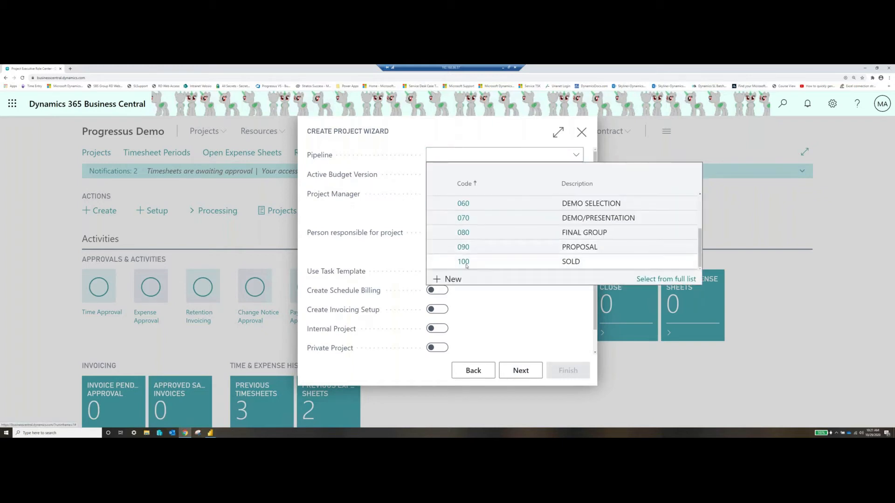
left_click(466, 264)
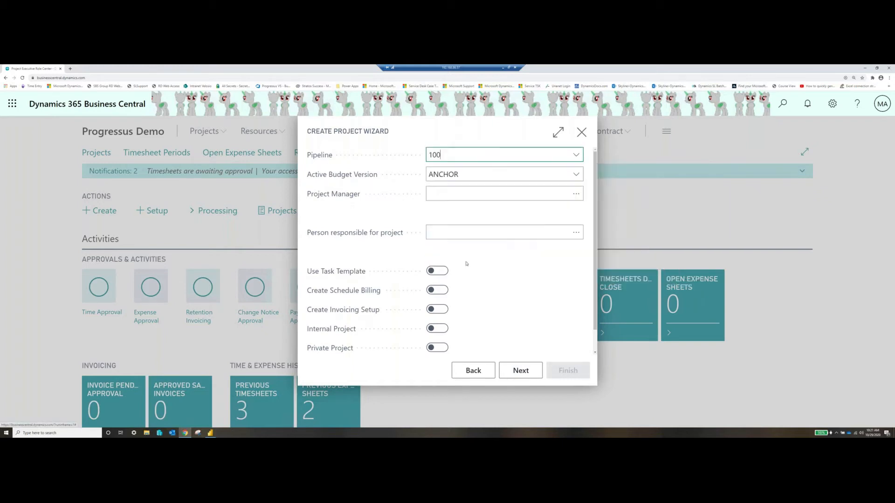
left_click(469, 177)
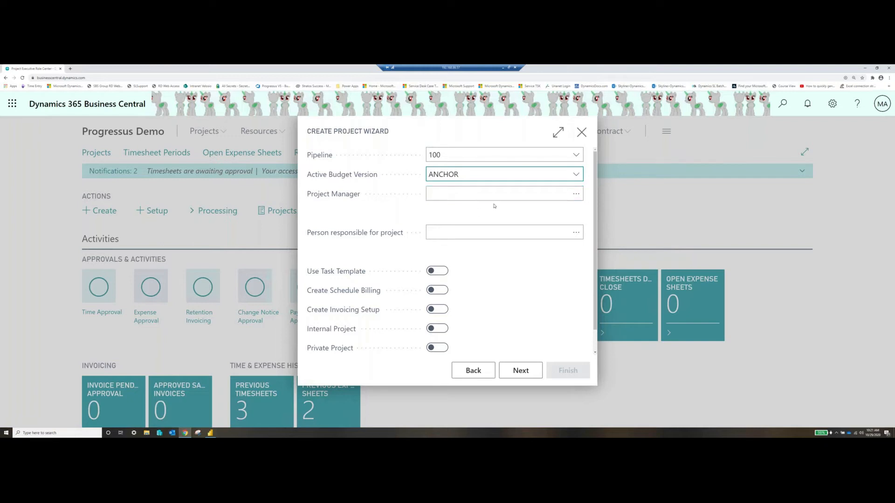
left_click(575, 175)
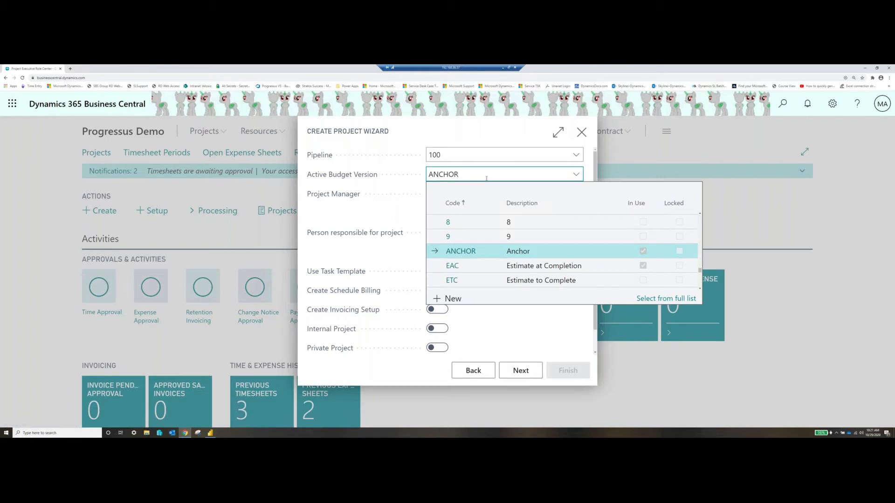
left_click(373, 219)
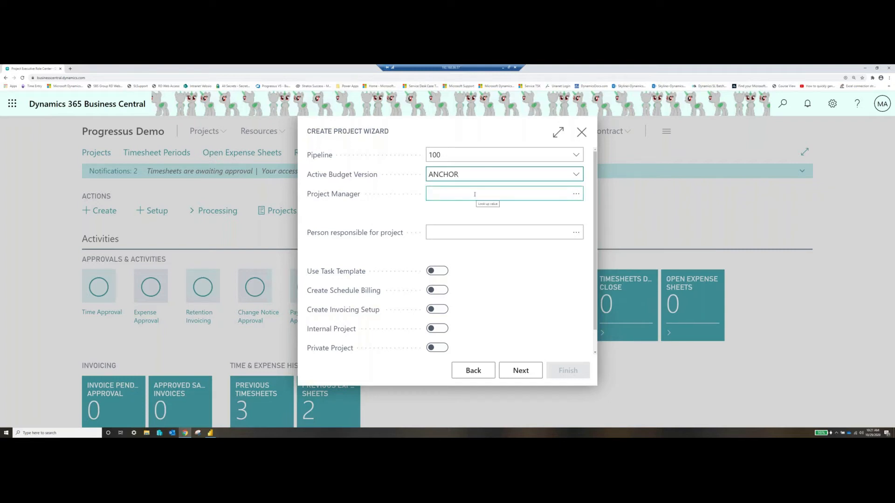
Assign the project manager and the person responsible for the project from the Resources list.
left_click(577, 194)
left_click(577, 194)
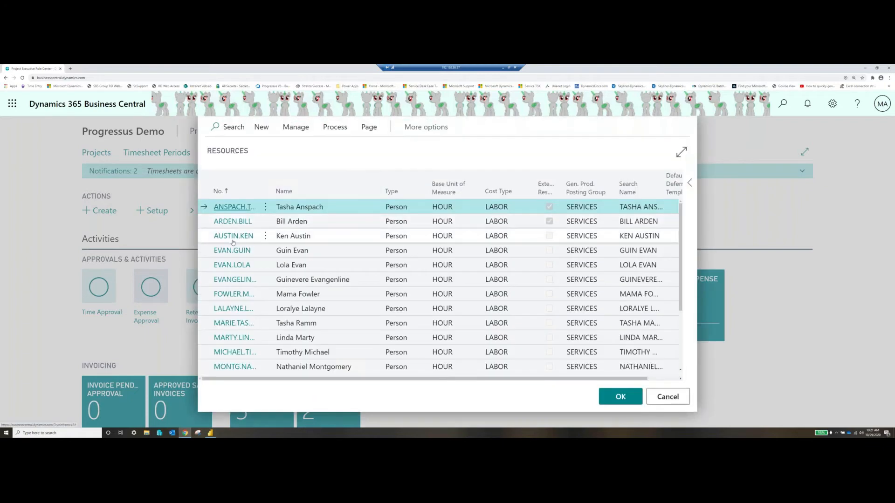
left_click(232, 251)
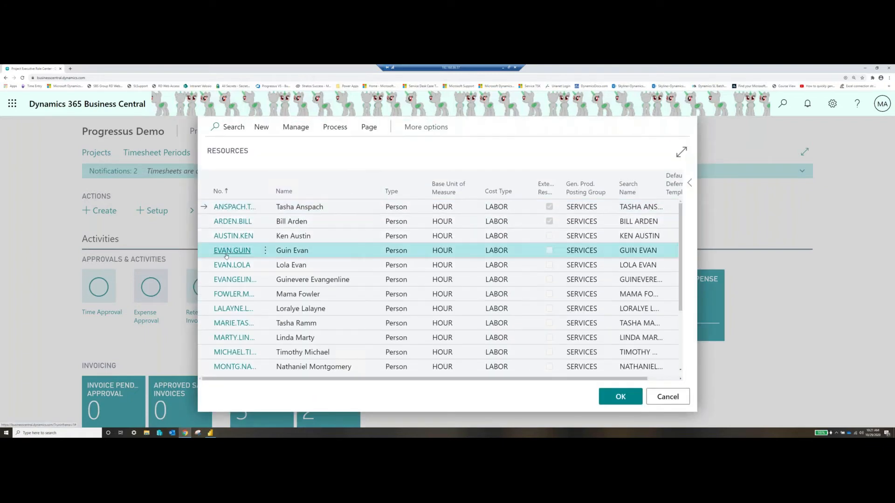
left_click(572, 234)
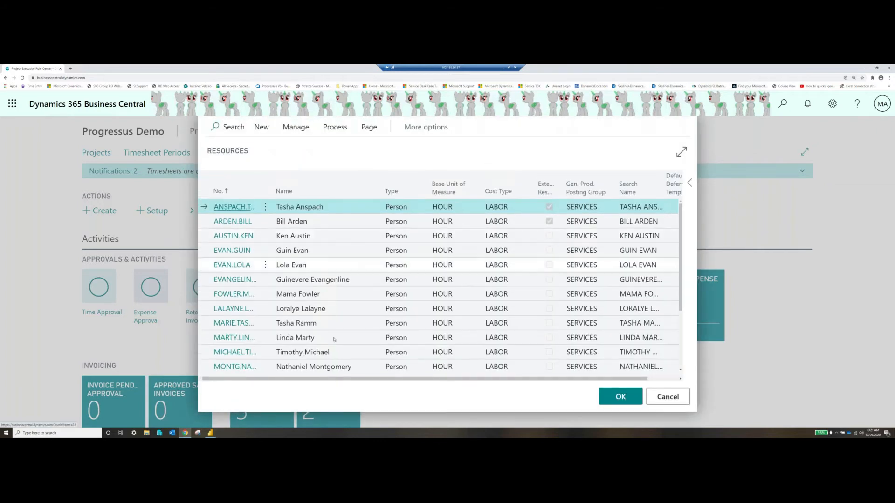
double_click(234, 366)
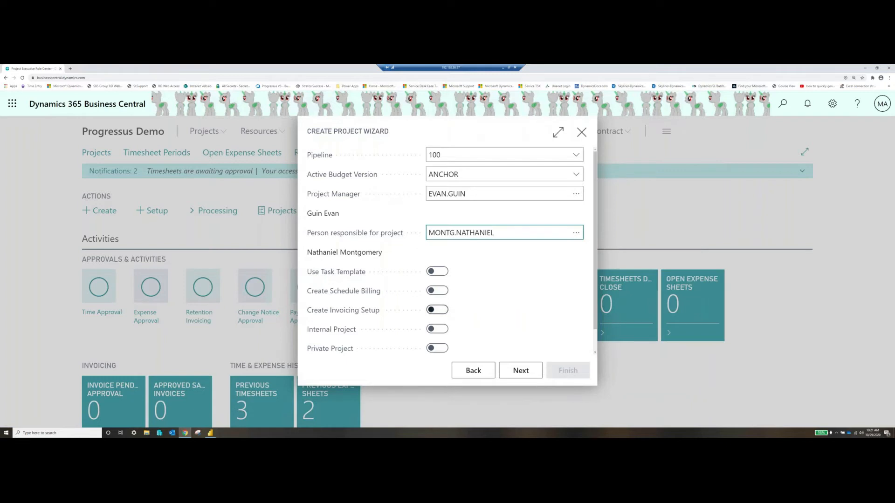
Enable Use Task Template and Create Invoicing Setup for the customer project, and continue to the invoicing settings.
scroll(479, 281, "down", 1)
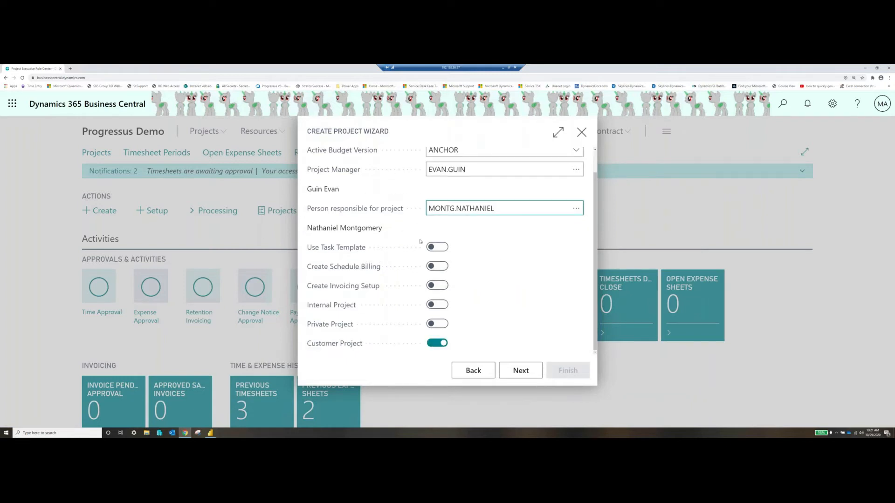
left_click(437, 247)
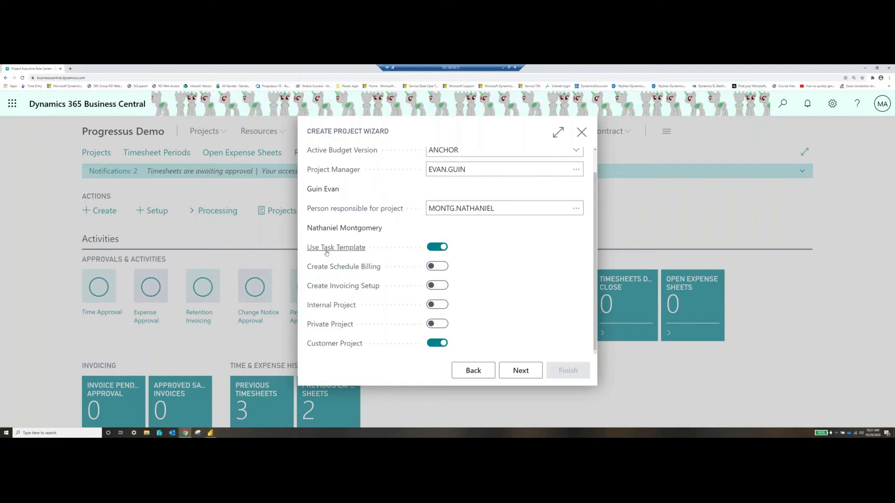
mouse_move(326, 253)
left_click(437, 286)
left_click(437, 287)
left_click(438, 287)
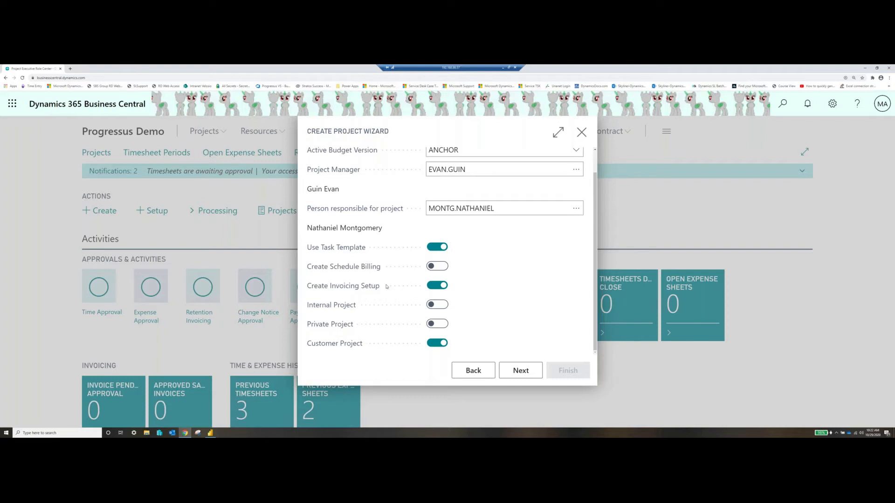
left_click(521, 371)
Review the invoice types and % complete billing options, keep Expense Invoice Type as Time/Material, and continue to the dimensions.
scroll(489, 227, "up", 1)
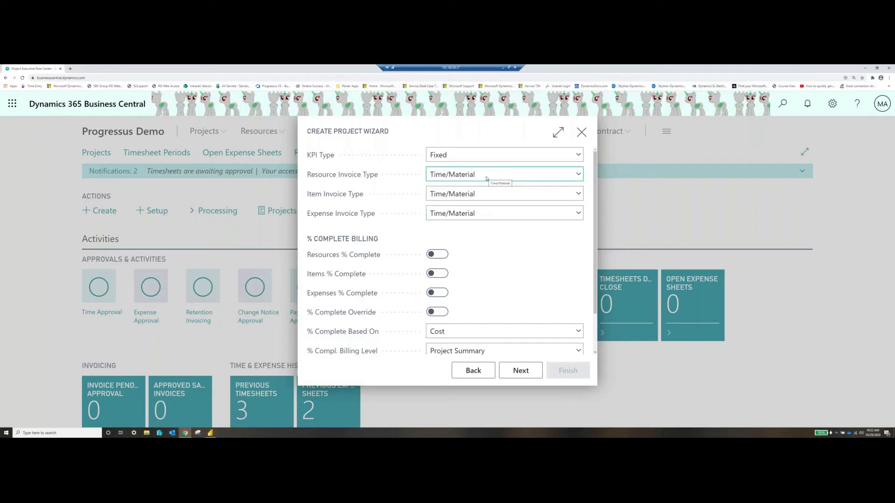
scroll(493, 261, "down", 1)
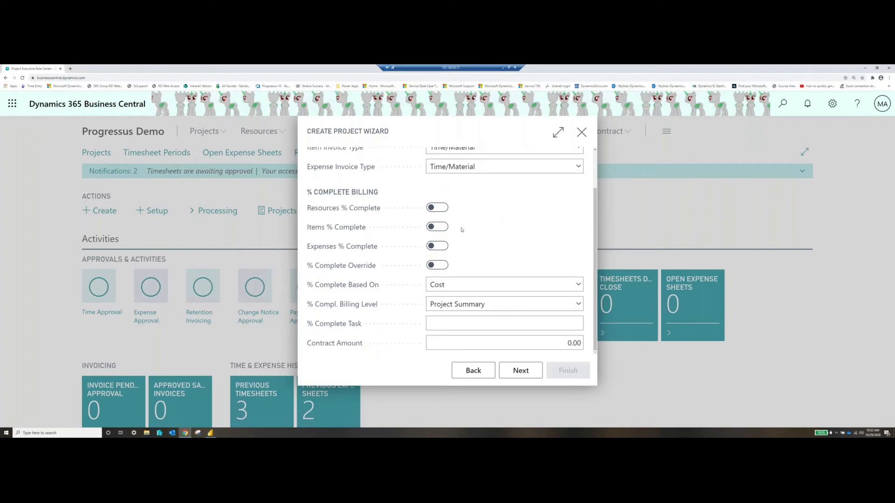
scroll(515, 223, "up", 1)
left_click(494, 211)
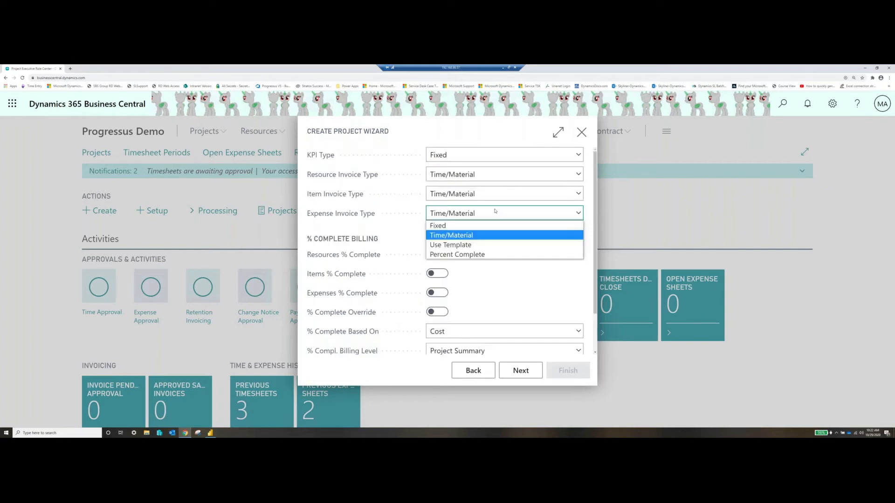
left_click(484, 217)
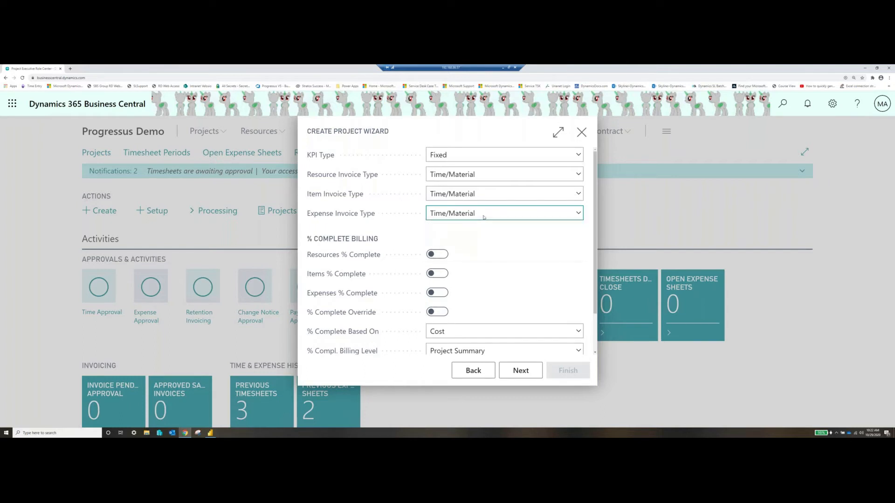
left_click(520, 371)
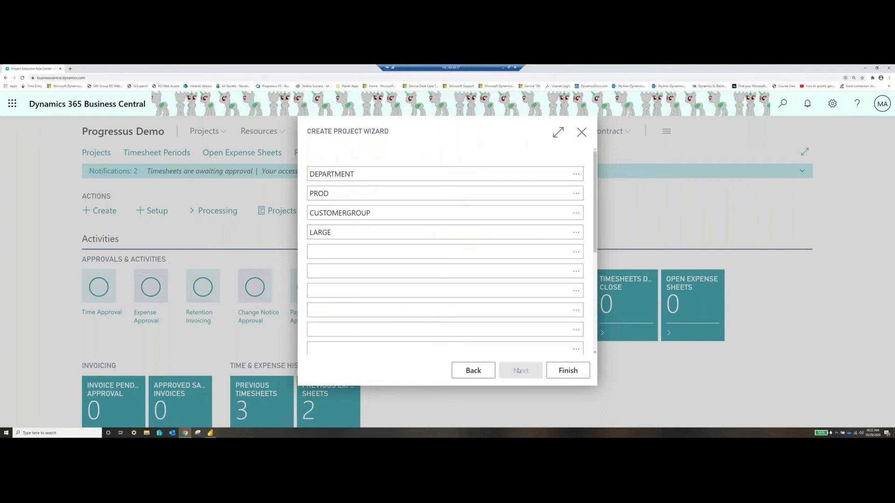
Keep the DEPARTMENT PROD and CUSTOMERGROUP LARGE dimensions, leave the remaining dimension fields empty, and finish the project wizard.
left_click(446, 306)
left_click(401, 290)
left_click(405, 273)
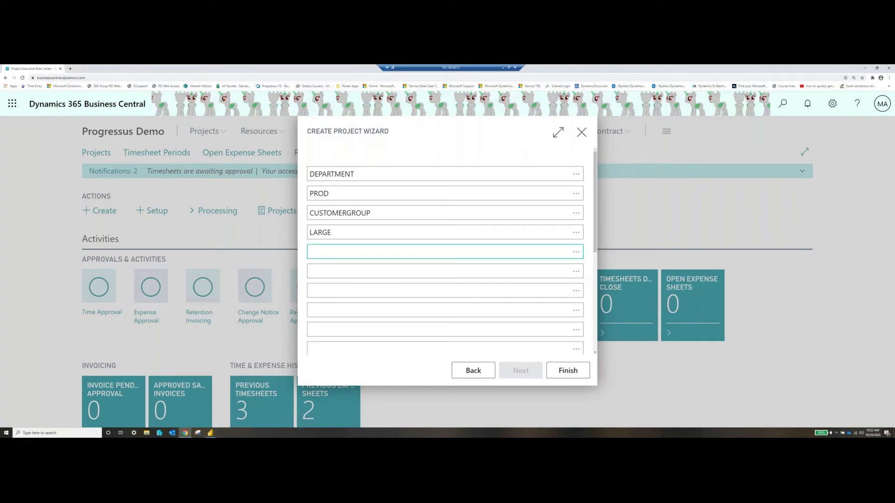
left_click(576, 374)
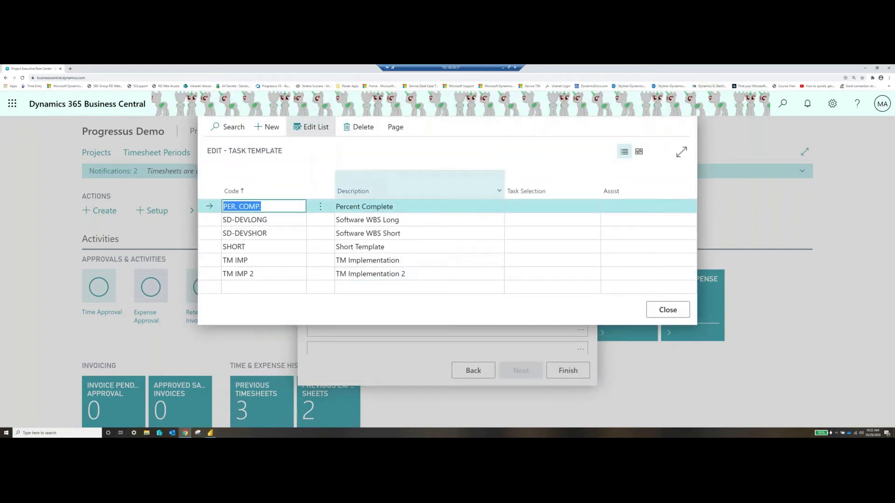
Select All Tasks for the SD-DEVSHOR Software WBS Short task template and close the template list.
left_click(544, 220)
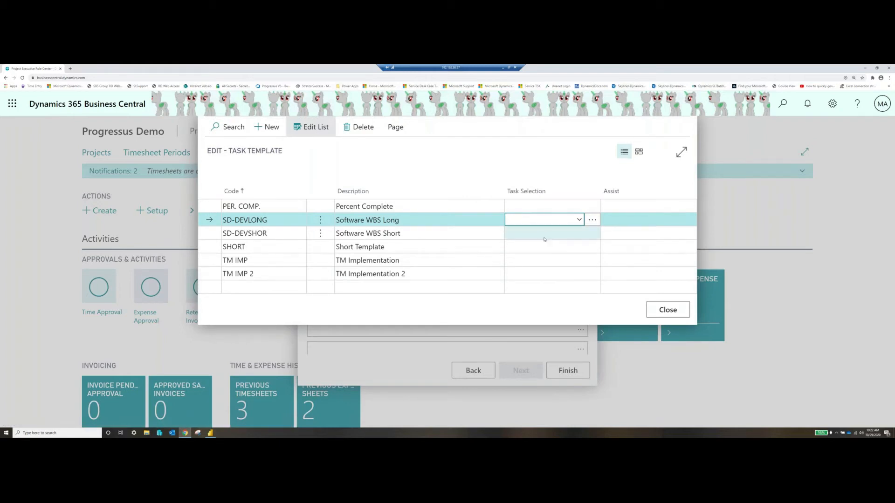
left_click(543, 235)
left_click(544, 233)
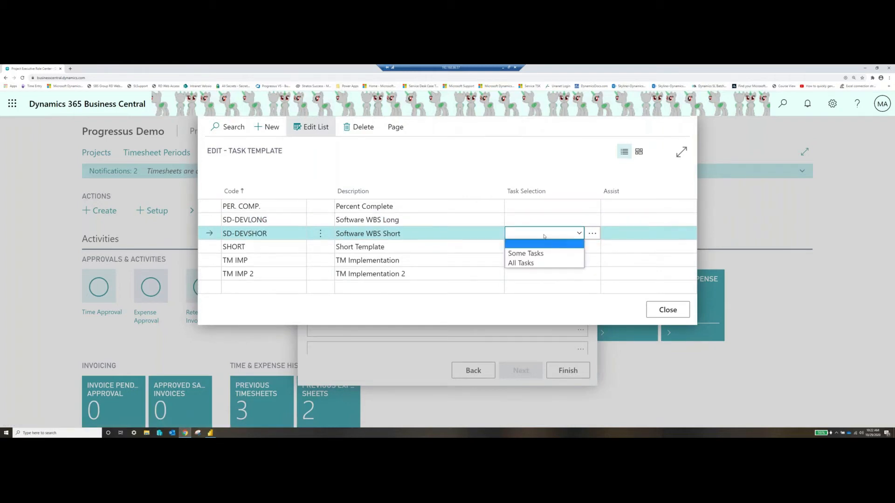
left_click(535, 264)
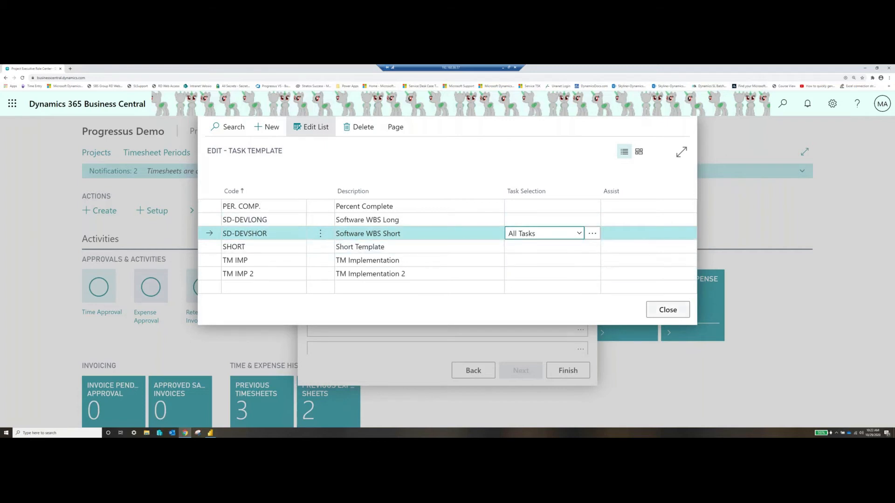
left_click(667, 309)
Choose the DETAIL invoice setup template for the new project and acknowledge its creation.
left_click(580, 311)
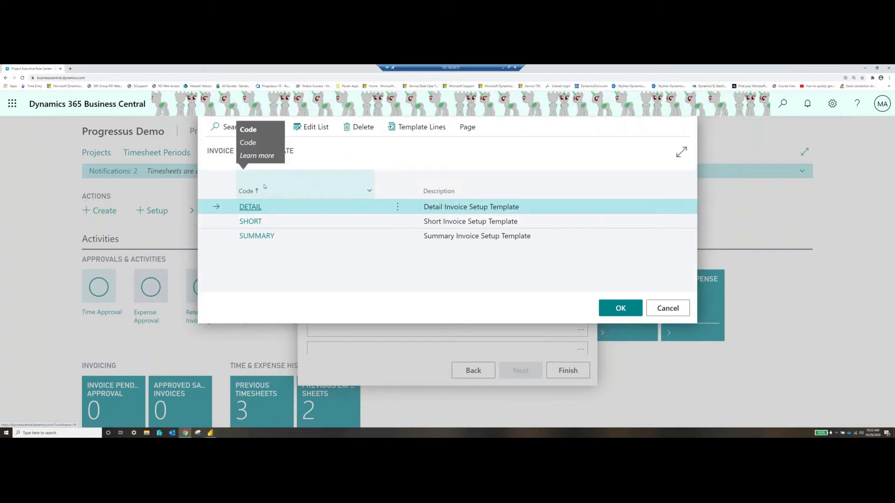
left_click(251, 207)
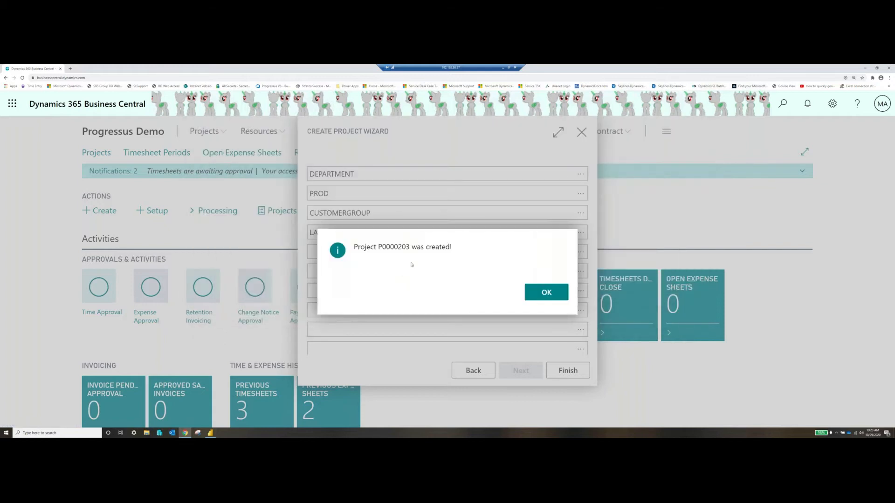
left_click(541, 293)
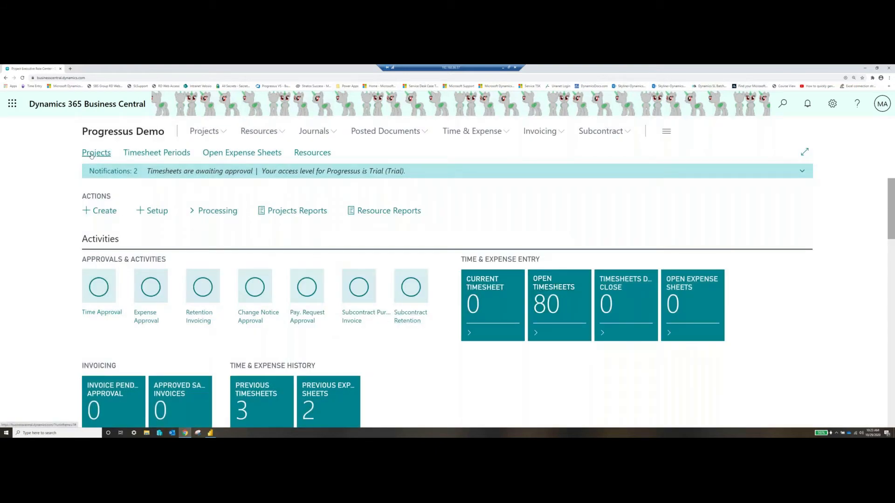
Open the projects list and examine its Budget Vs Usage column.
left_click(91, 154)
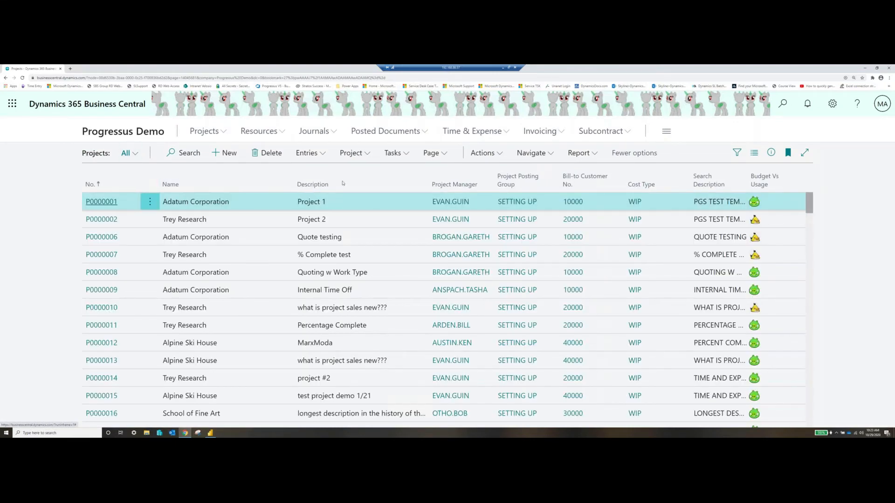
triple_click(764, 186)
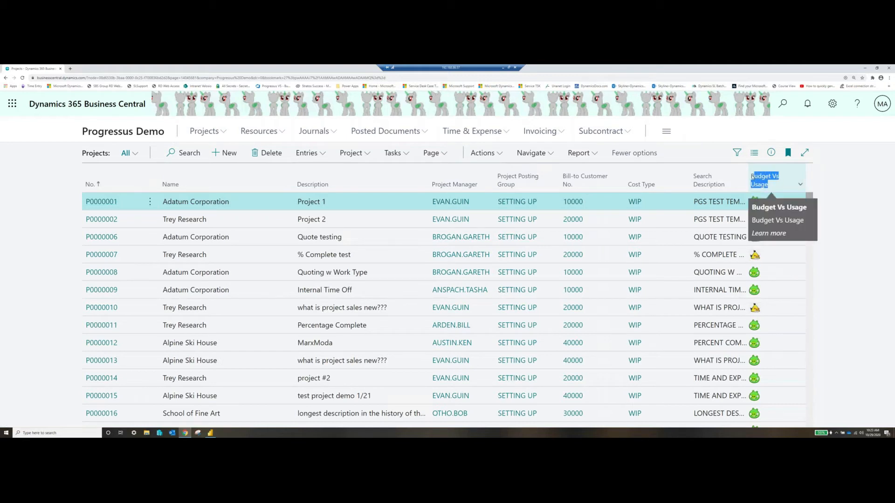
left_click(764, 185)
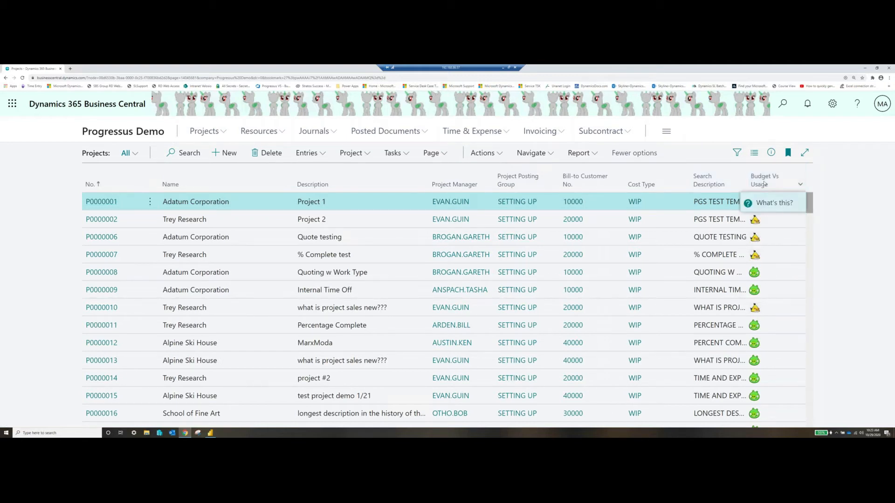
left_click(838, 250)
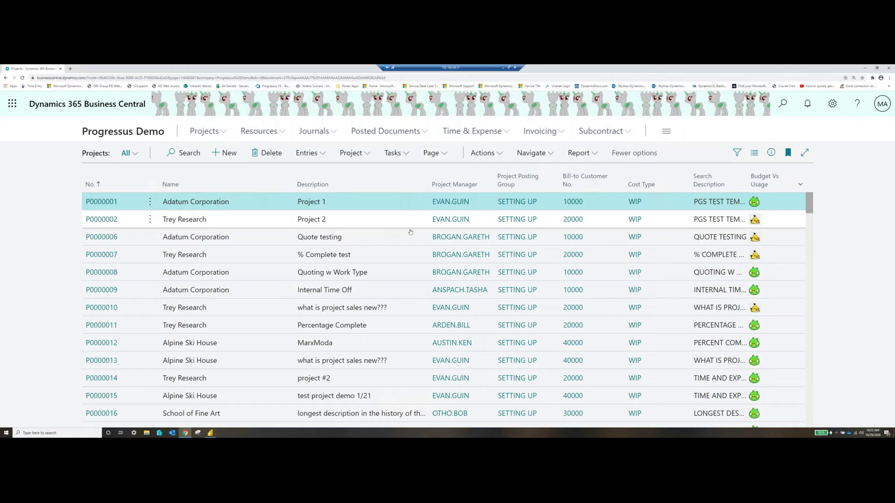
Search the projects list for 203 and open the School of Fine Art demo project's plan.
left_click(184, 153)
type("203")
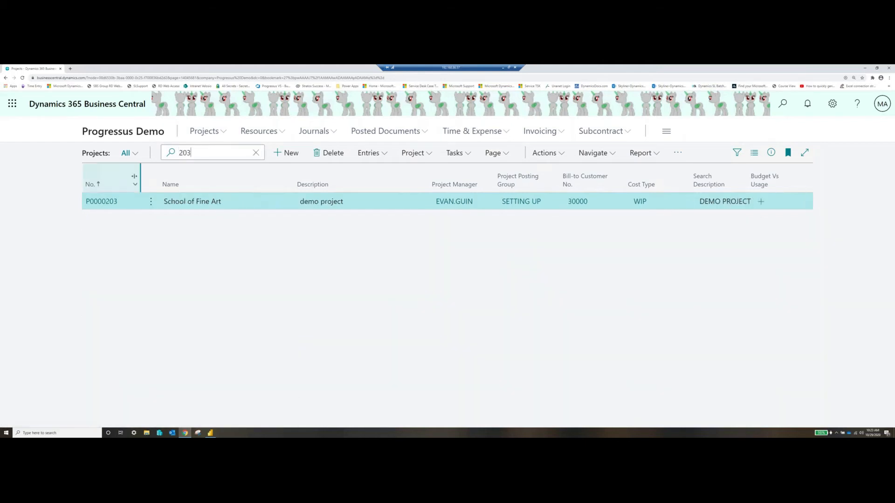
left_click(101, 201)
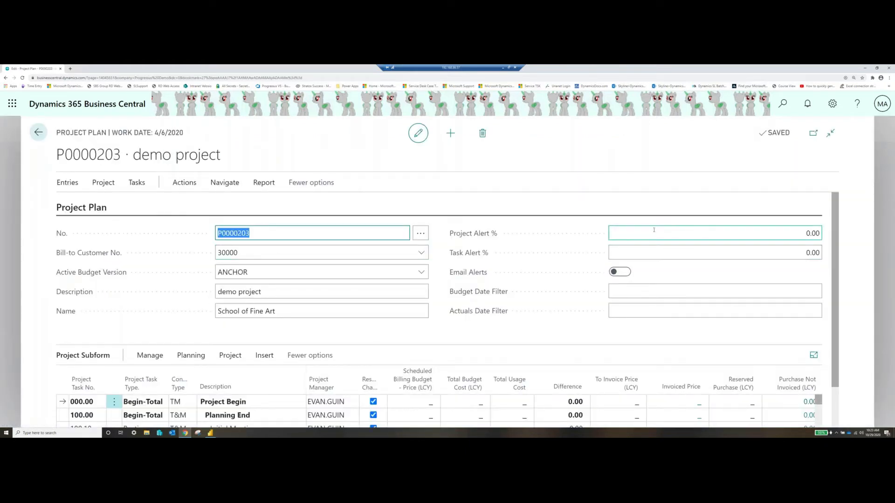
Set both Project Alert % and Task Alert % to 80 in the project plan.
left_click(739, 233)
type("80")
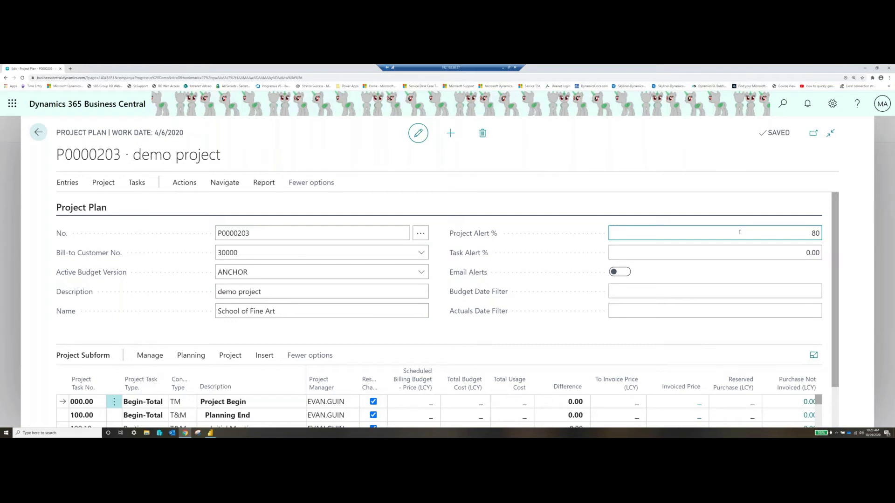
key("Tab")
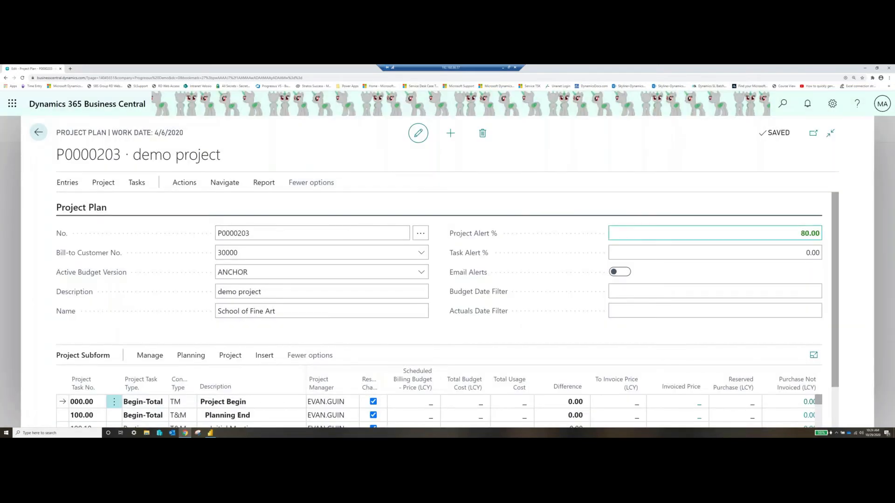
left_click(662, 259)
left_click(669, 256)
type("80")
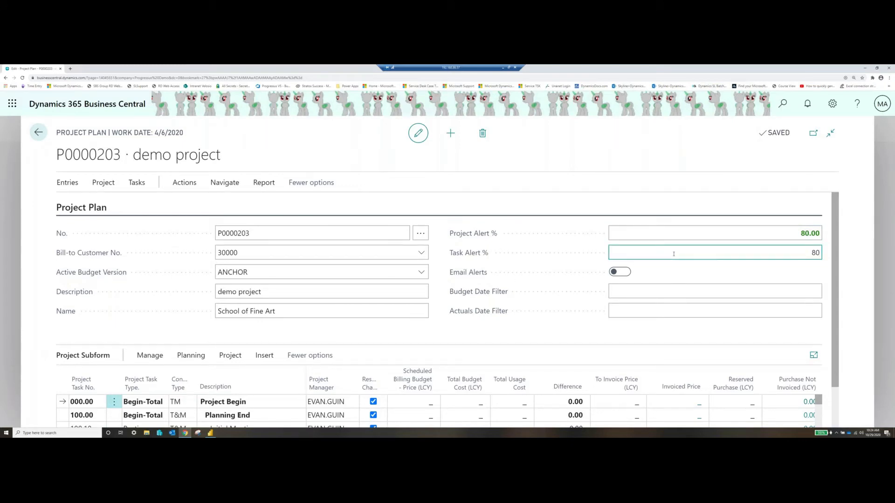
left_click(741, 281)
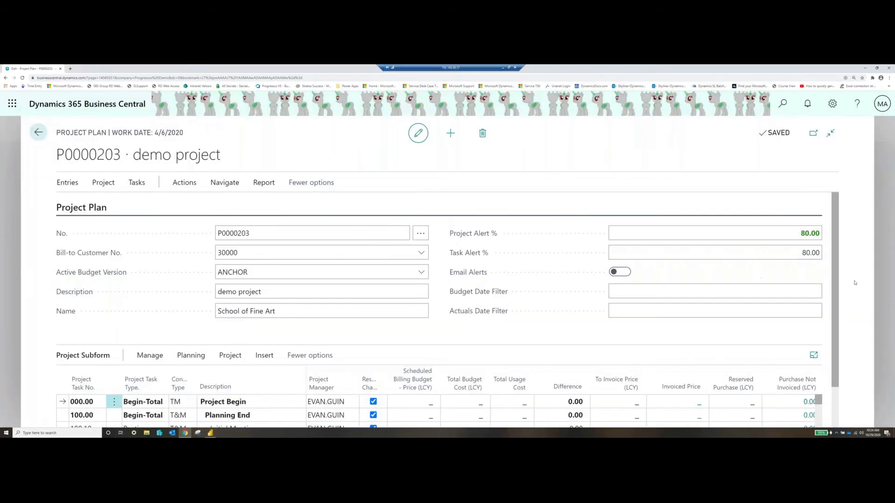
left_click(692, 293)
left_click(786, 235)
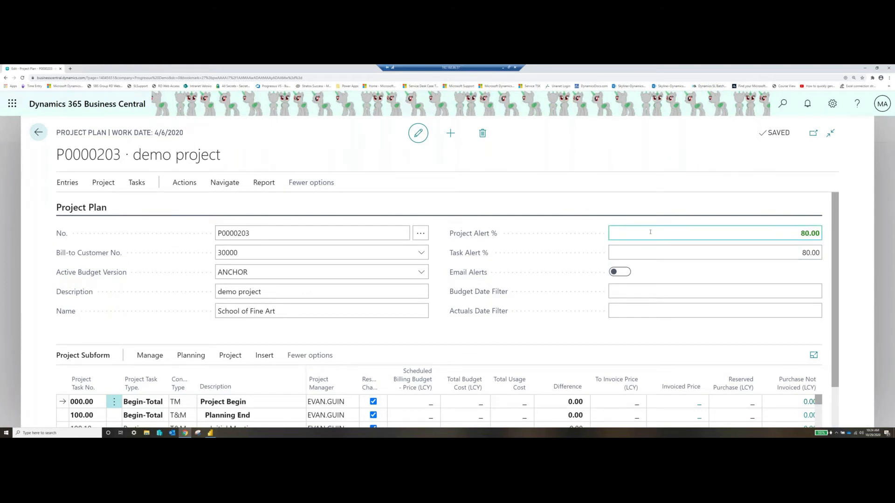
Examine the project task lines and their budget, usage, invoicing, purchase and resource columns in the Project Subform.
scroll(459, 279, "down", 1)
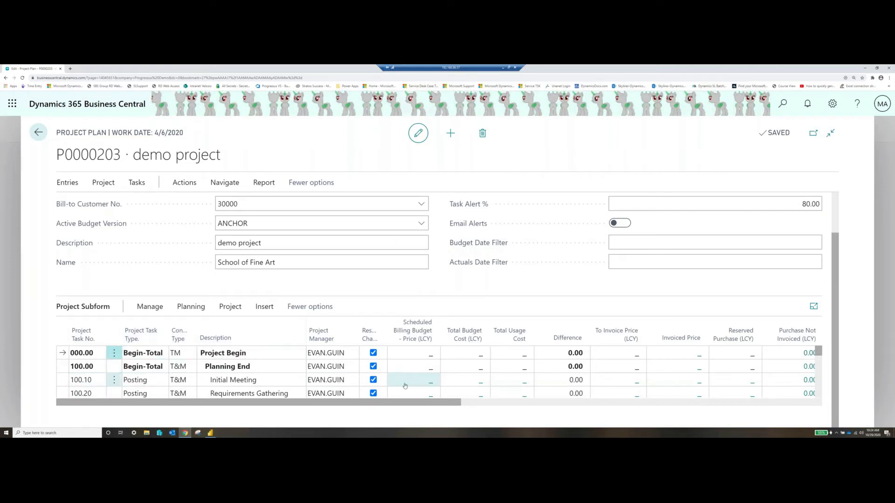
scroll(348, 412, "right", 2)
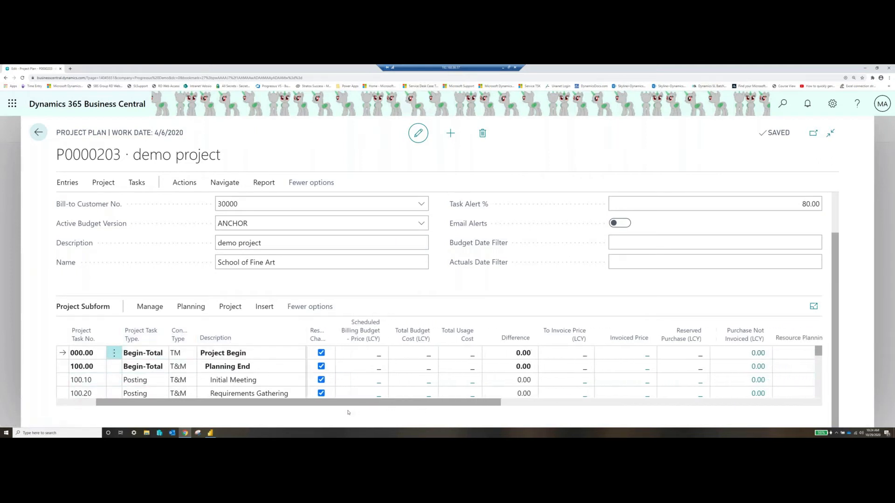
scroll(348, 413, "left", 2)
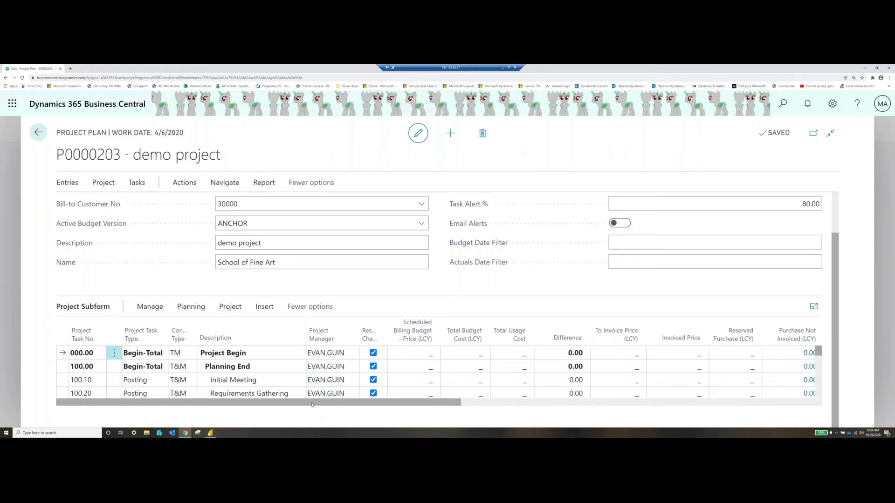
scroll(383, 414, "right", 1)
scroll(382, 413, "right", 3)
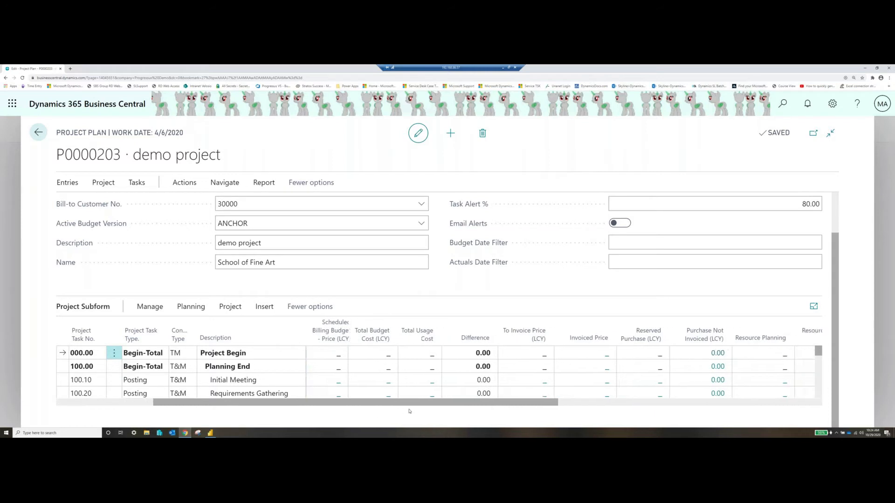
scroll(298, 403, "right", 1)
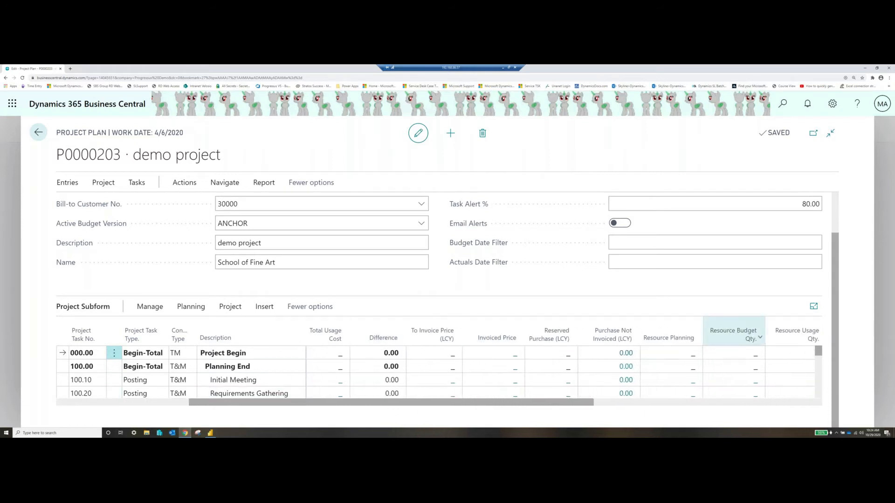
scroll(524, 406, "right", 2)
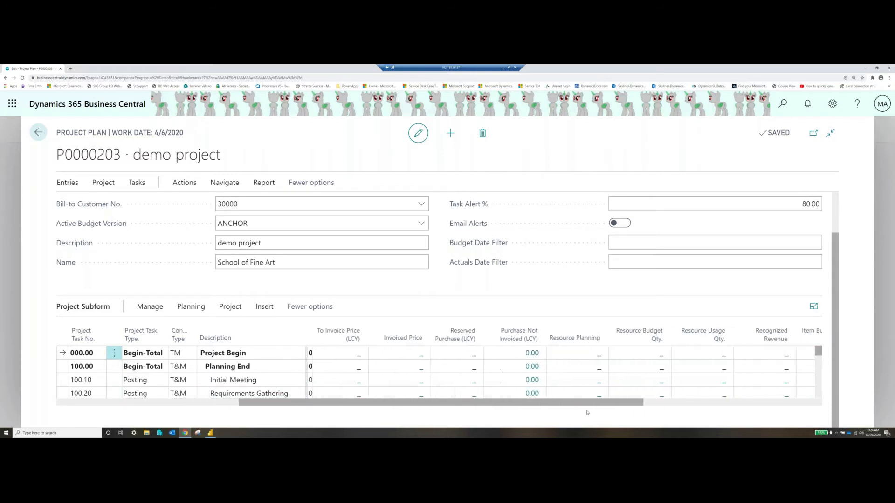
scroll(610, 404, "left", 5)
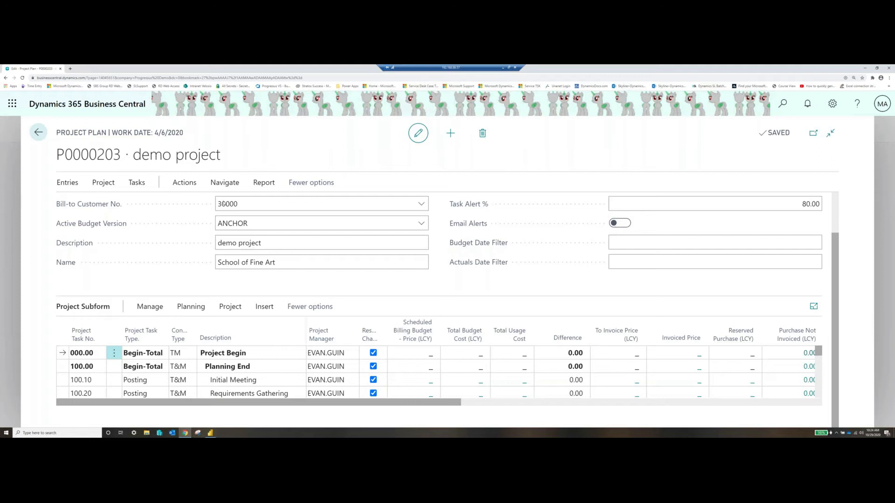
Open the project's Budget Matrix and hide the Project Information pane.
left_click(189, 183)
left_click(80, 204)
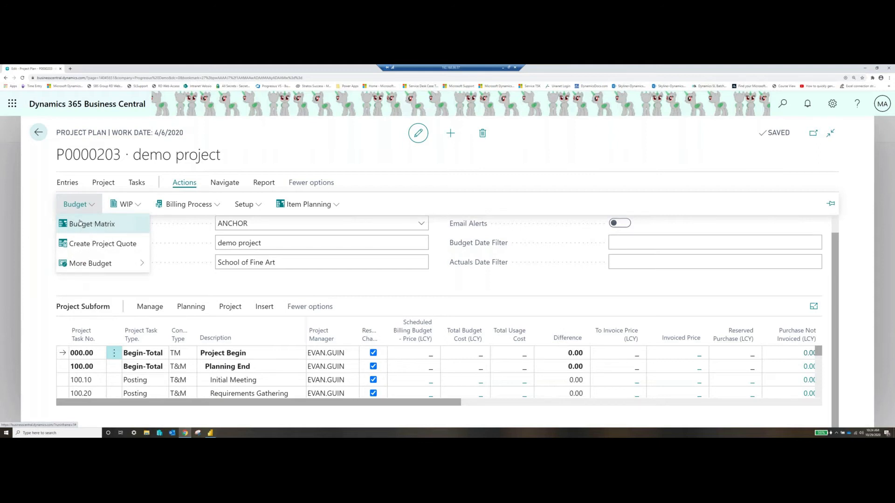
left_click(80, 223)
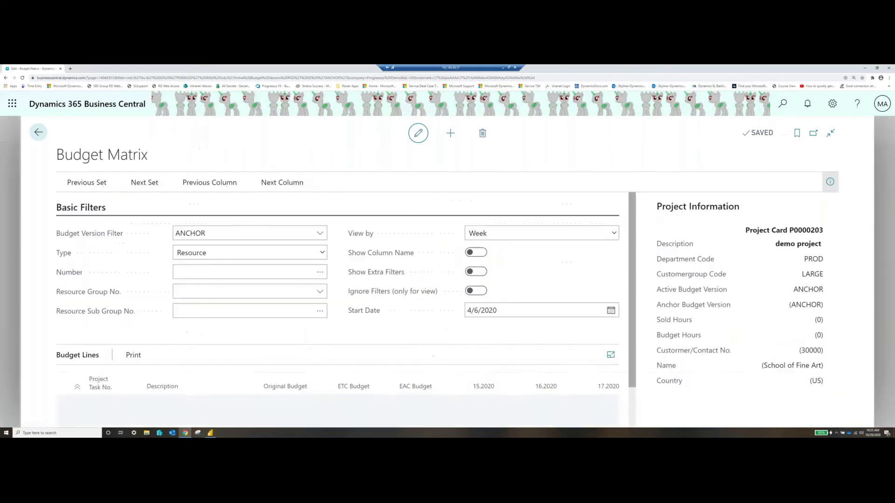
left_click(830, 183)
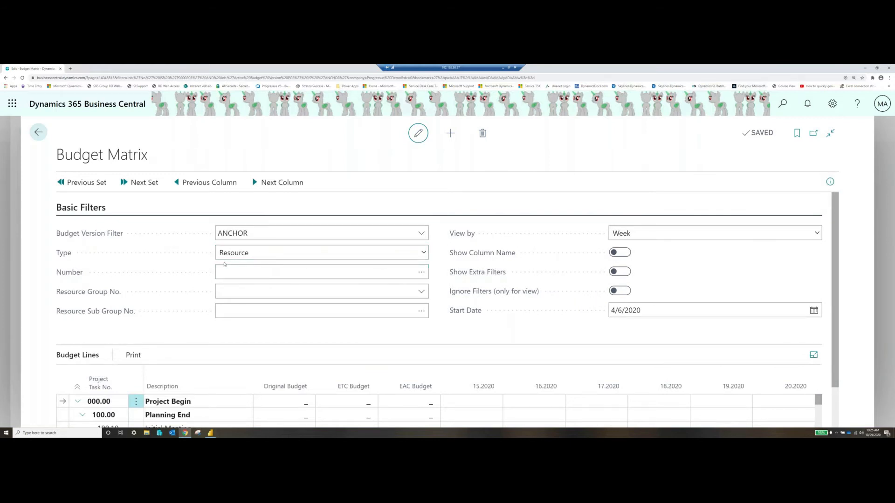
Filter the Budget Matrix to the project manager's resource by choosing that person as the Number from the Resources list.
left_click(368, 271)
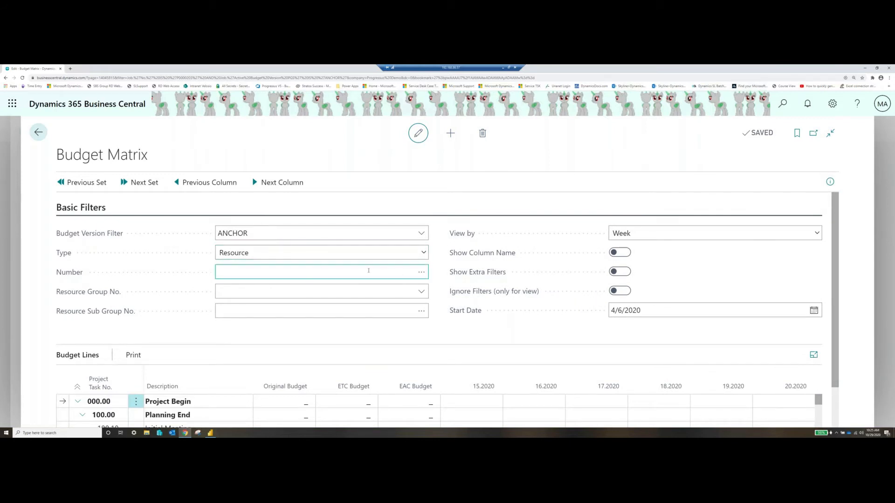
left_click(420, 273)
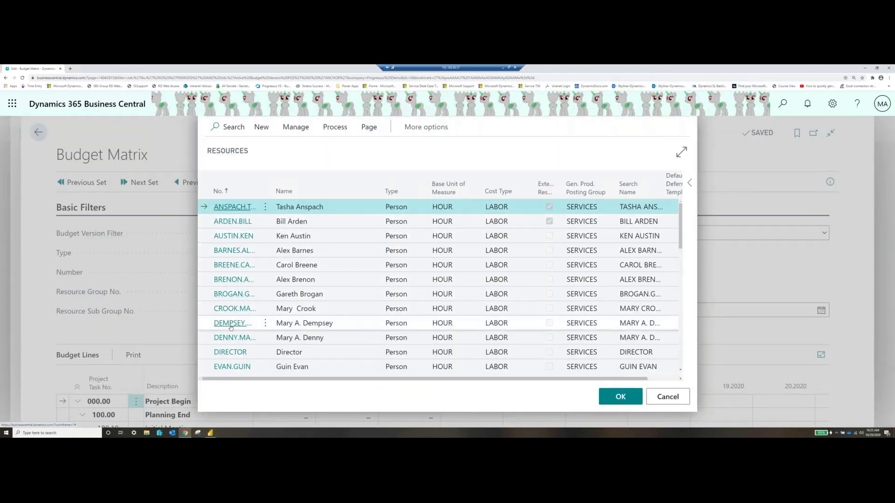
scroll(231, 328, "down", 1)
left_click(228, 342)
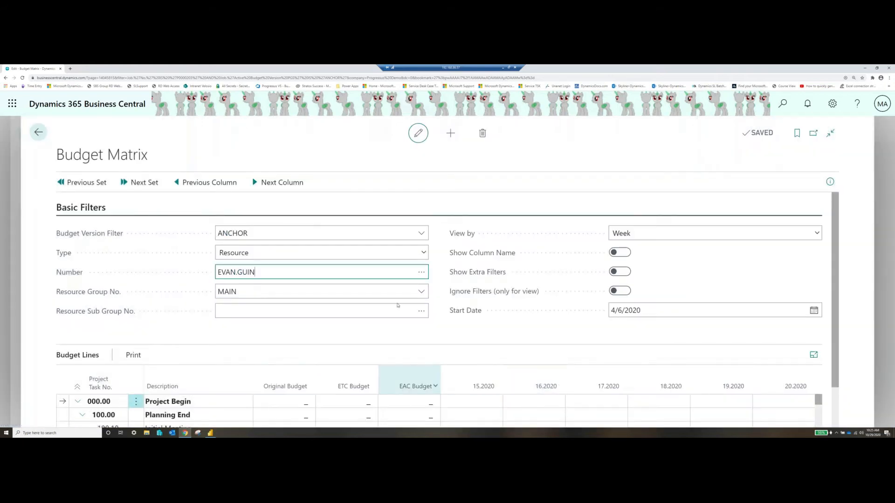
Enter the selected resource's budget for the Initial Meeting task in week 15.2020.
scroll(410, 326, "down", 1)
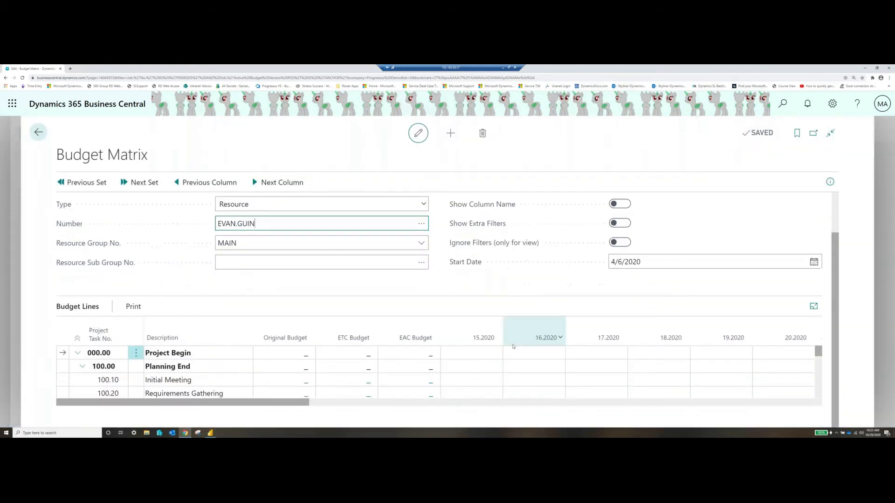
left_click(470, 380)
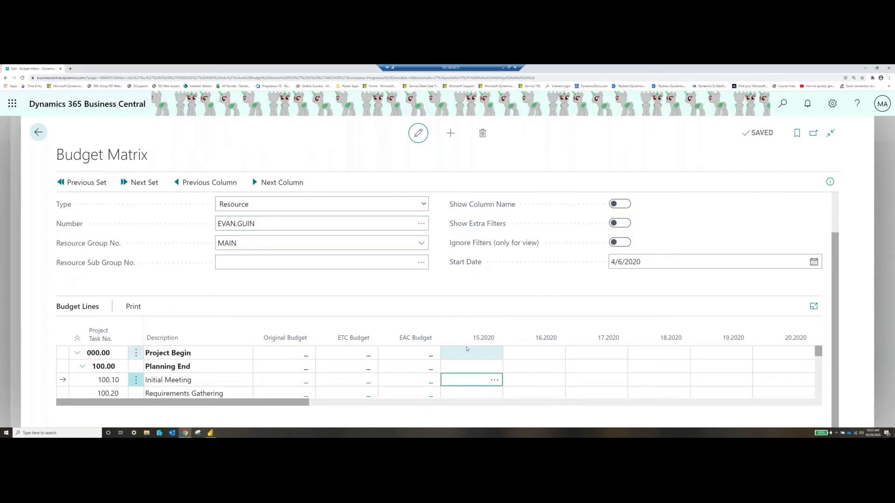
key("Tab")
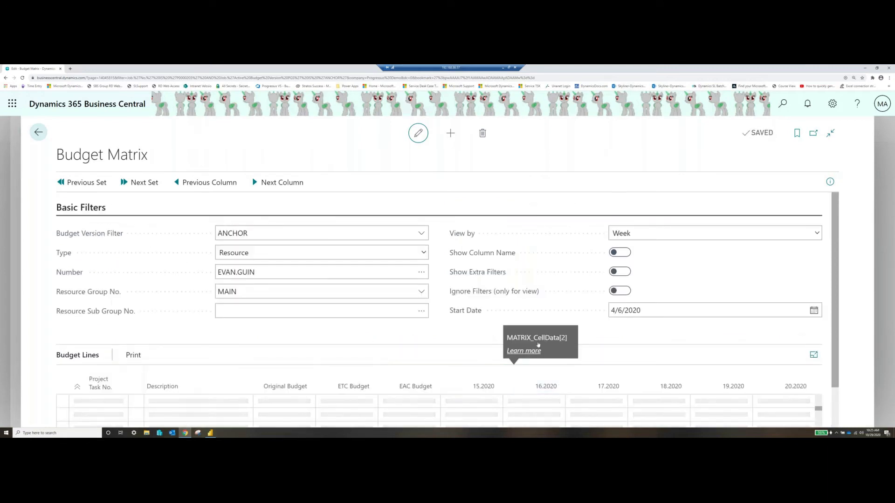
Collapse the Basic Filters and enter a budget of 40 for the Review task in weeks 15.2020 and 16.2020.
left_click(82, 207)
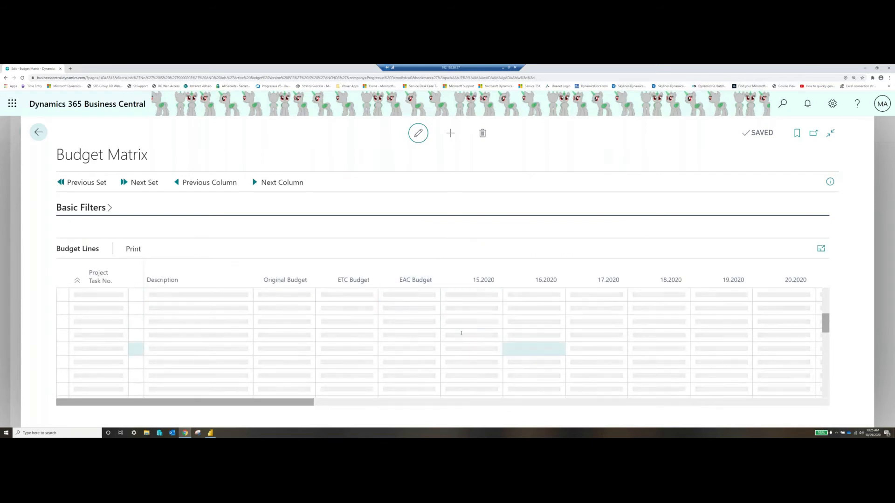
left_click(483, 337)
left_click(522, 336)
scroll(522, 335, "down", 5)
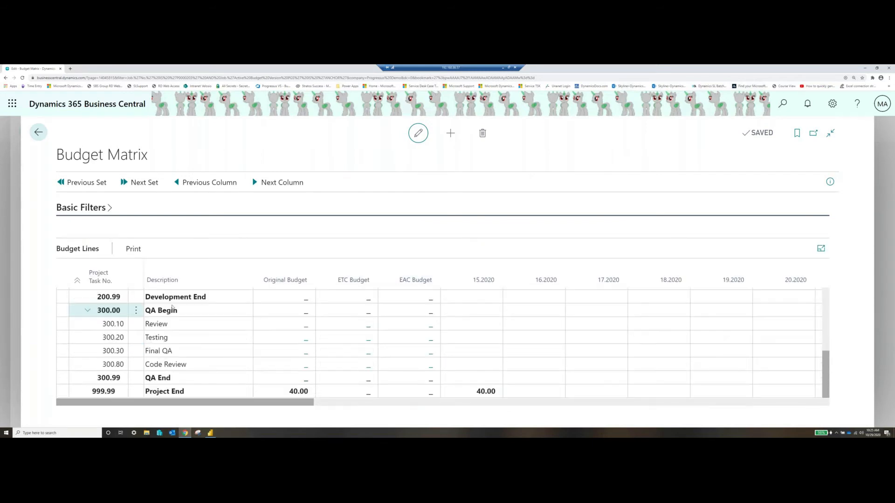
left_click(462, 313)
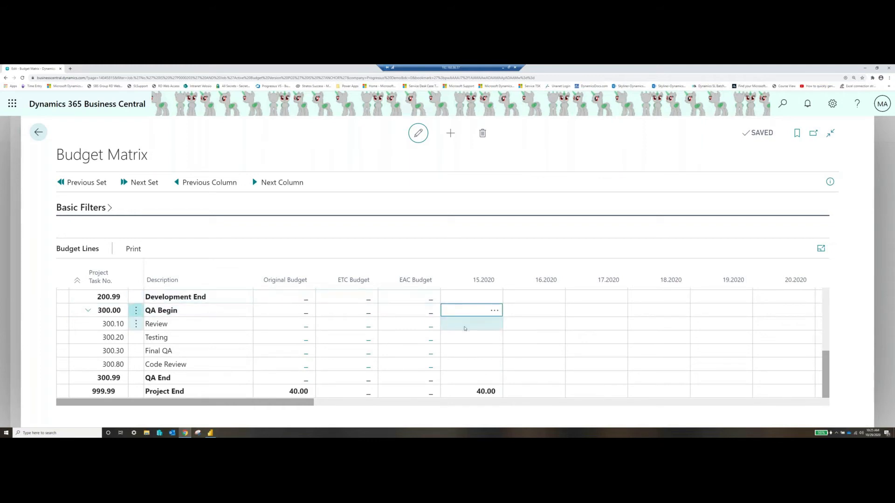
left_click(452, 325)
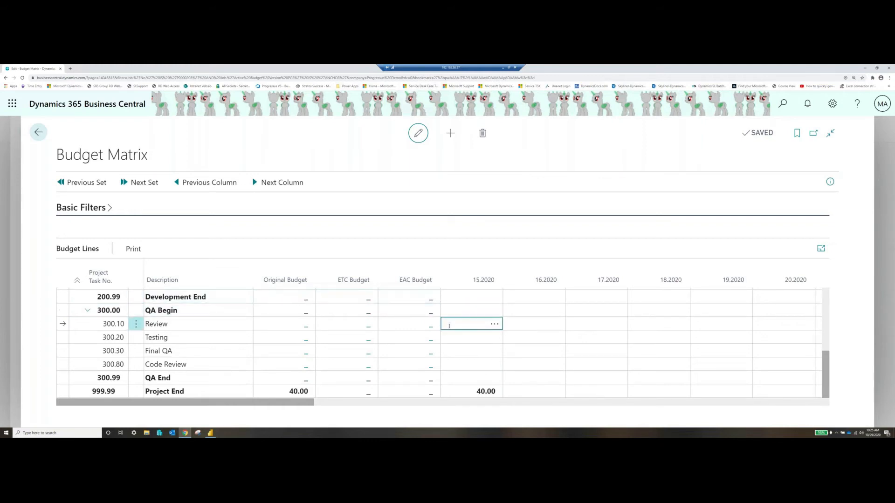
type("40")
key("Tab")
type("40")
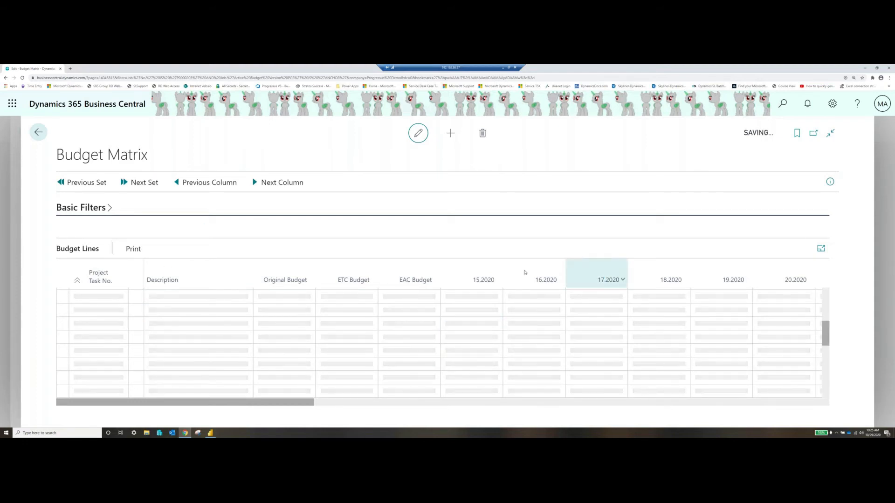
Return to the project plan and check the budget and usage cost columns of the project task lines.
left_click(38, 133)
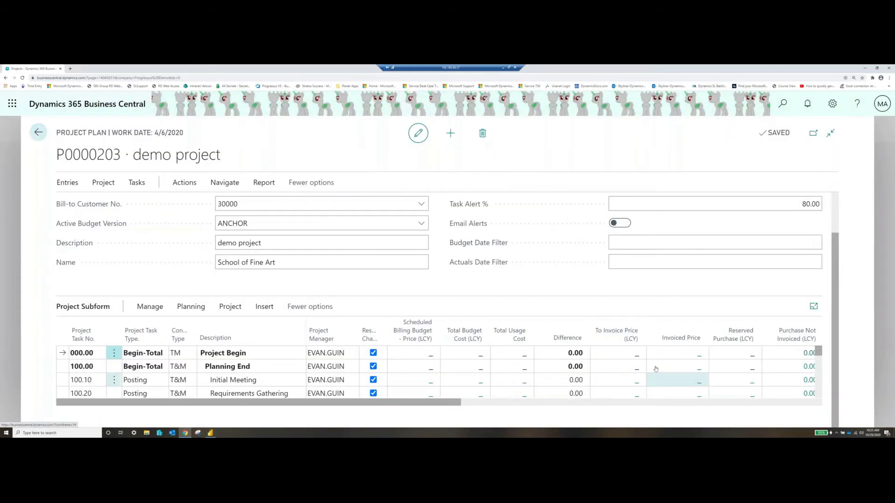
scroll(466, 390, "down", 3)
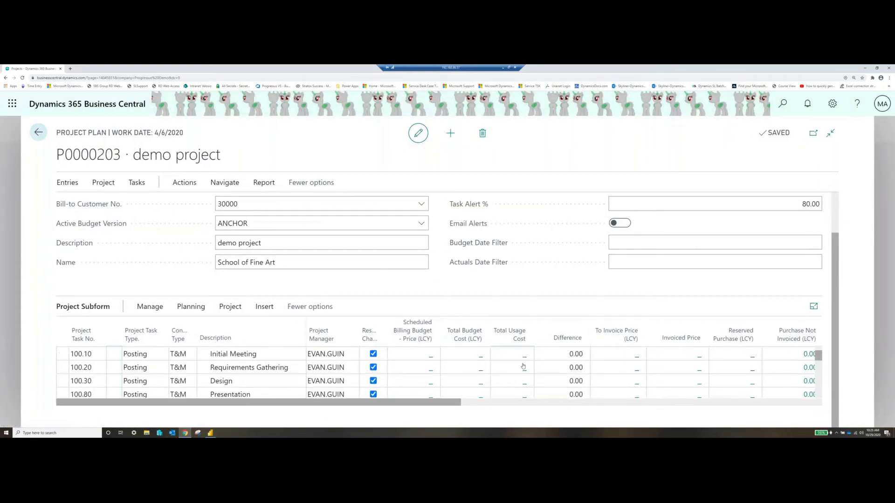
scroll(494, 387, "down", 5)
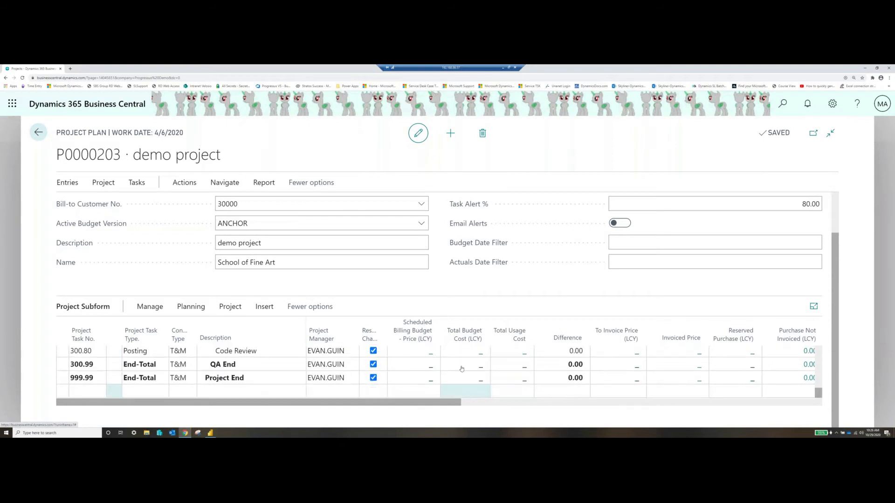
scroll(462, 369, "up", 10)
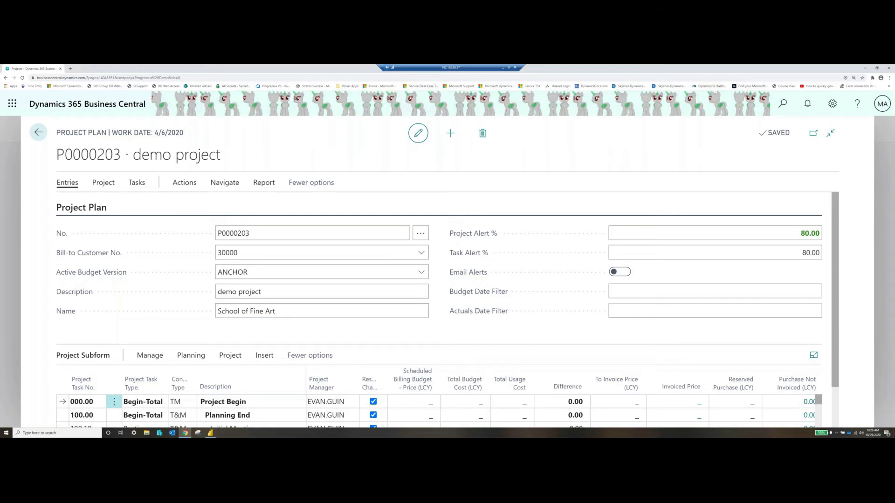
Leave the project plan for the role center and open the Week 8 - 06/21/20 timesheet from the open timesheets.
left_click(38, 139)
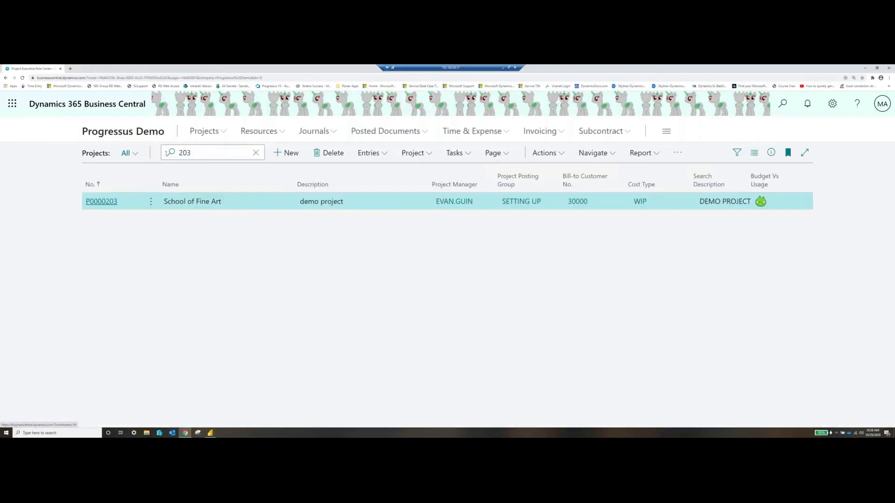
left_click(134, 138)
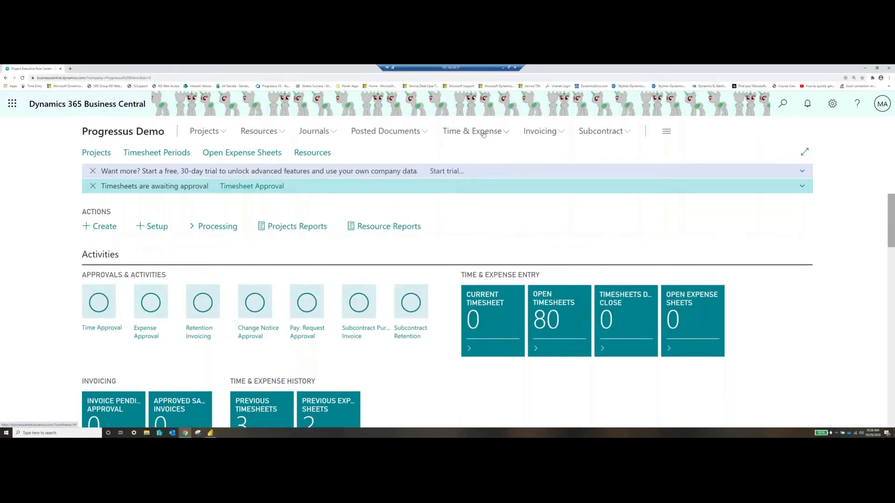
left_click(483, 134)
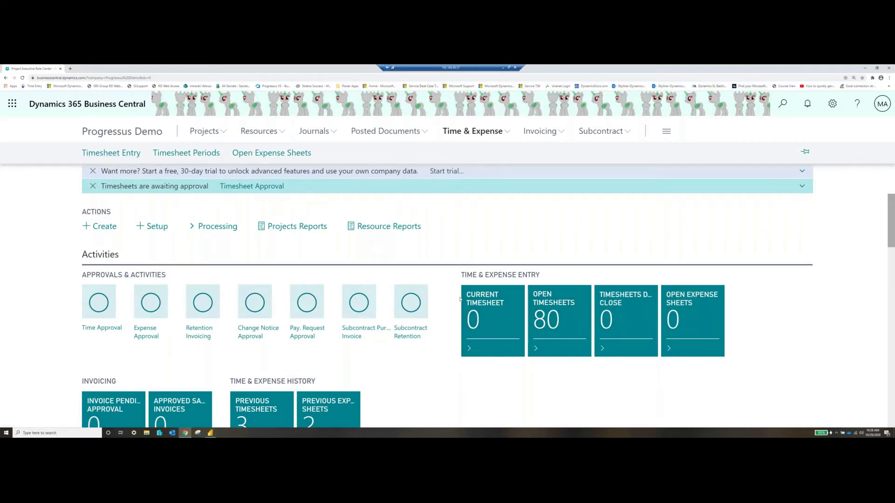
left_click(549, 335)
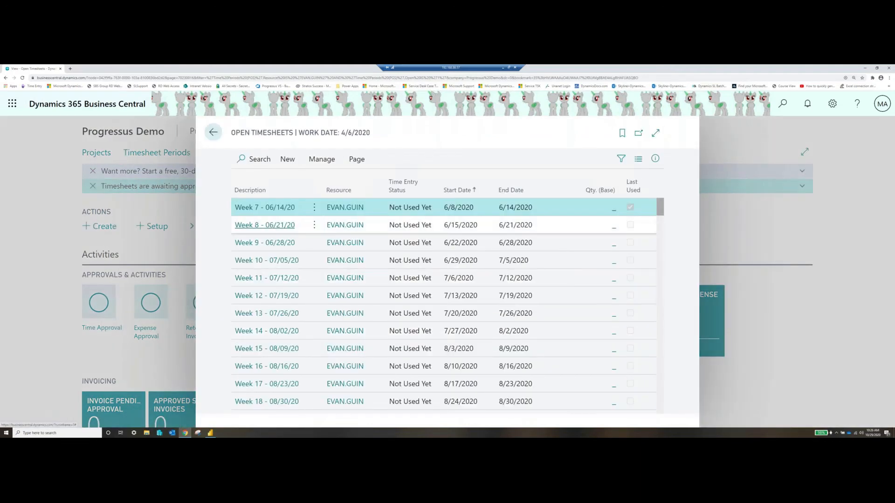
left_click(257, 226)
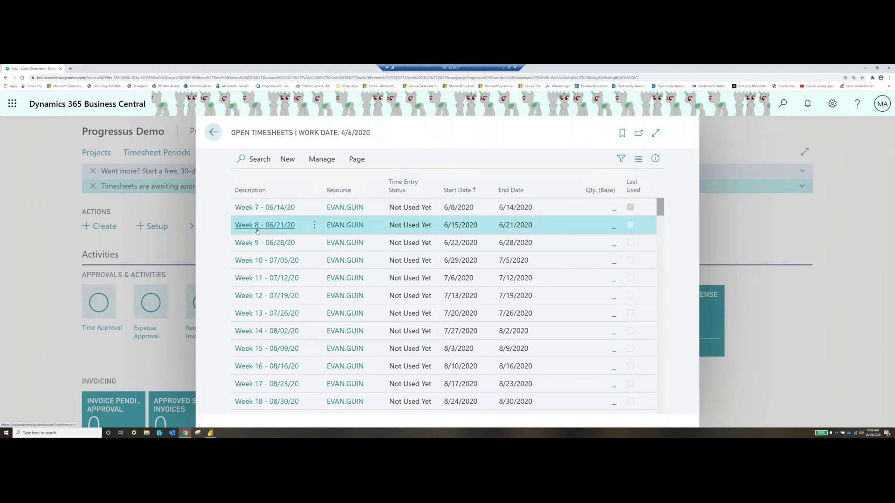
left_click(257, 231)
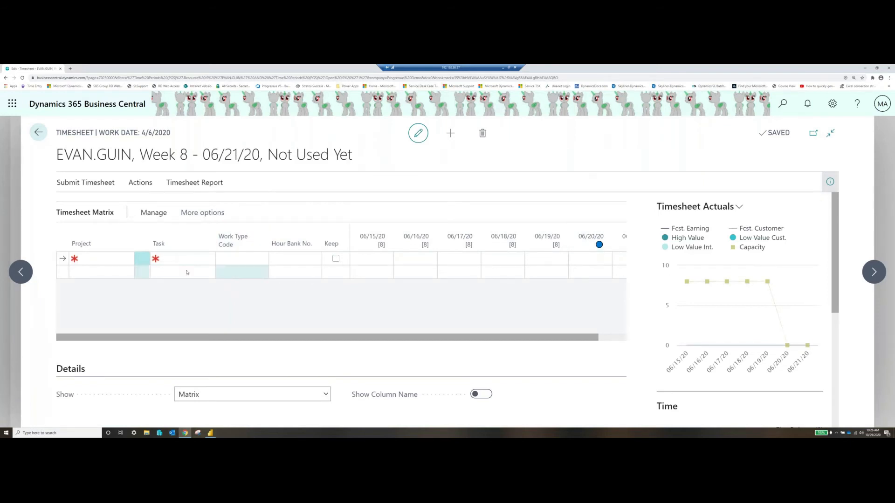
Search the full project list for 203 and assign project P0000203 to the first timesheet line.
left_click(96, 259)
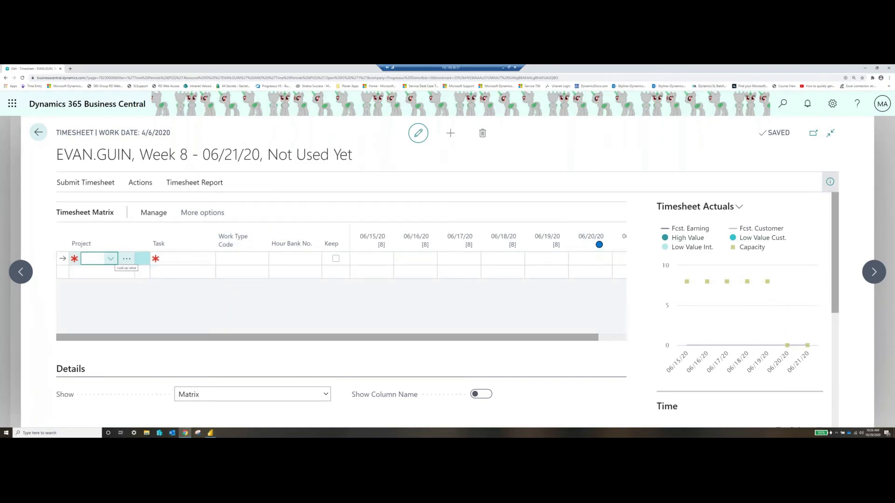
left_click(110, 259)
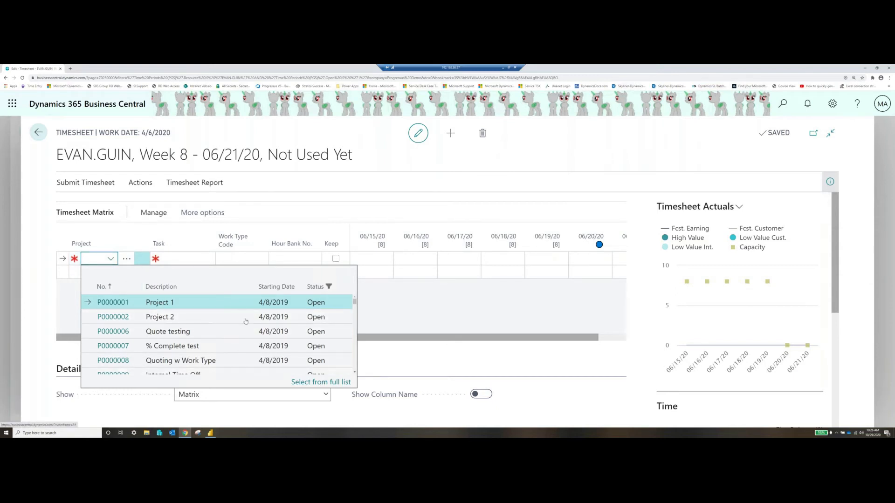
left_click(321, 381)
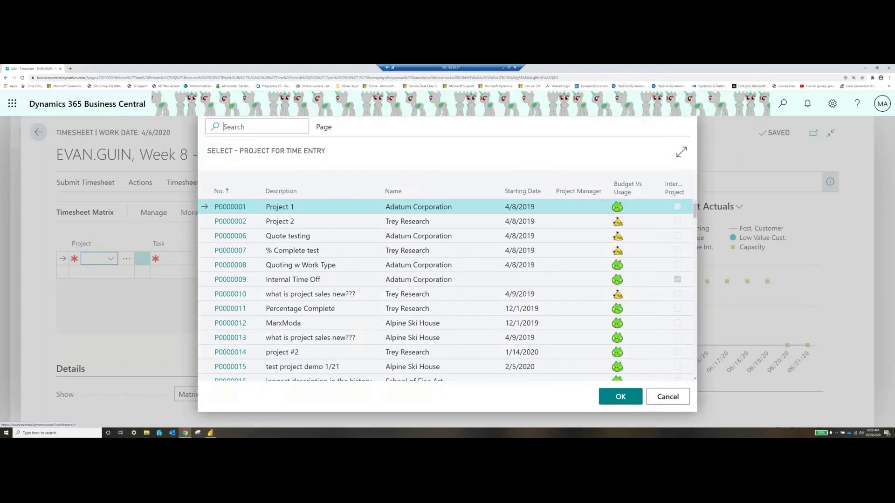
left_click(221, 126)
type("203")
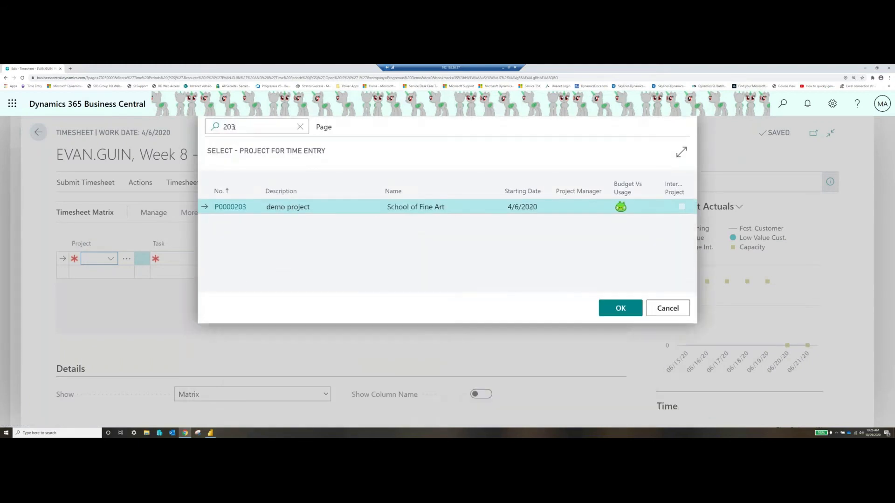
left_click(229, 207)
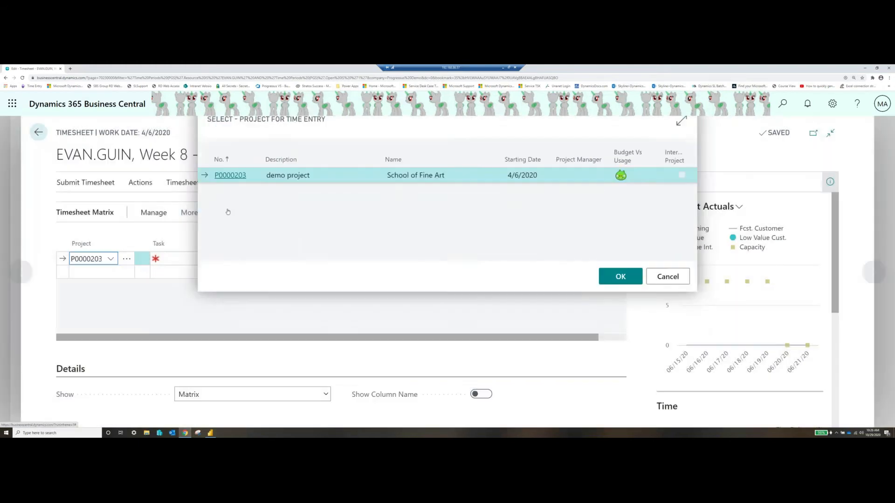
Set the timesheet line's task to 100.20 Requirements Gathering.
left_click(182, 258)
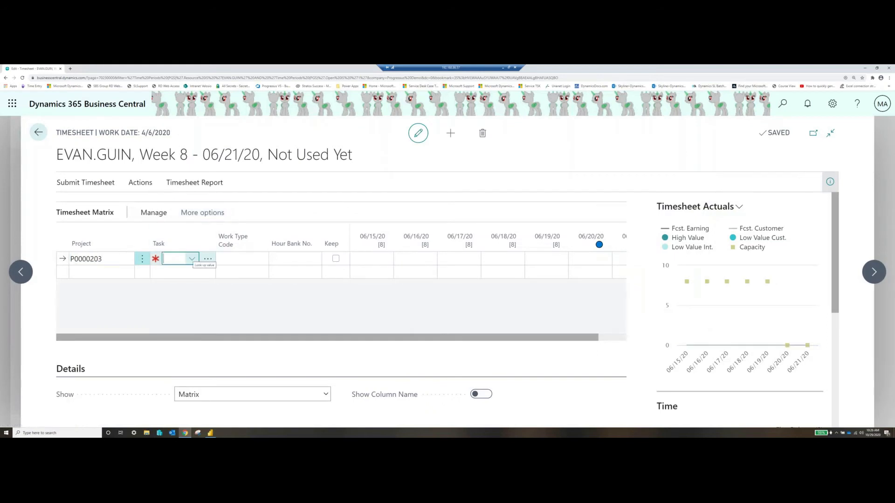
left_click(191, 259)
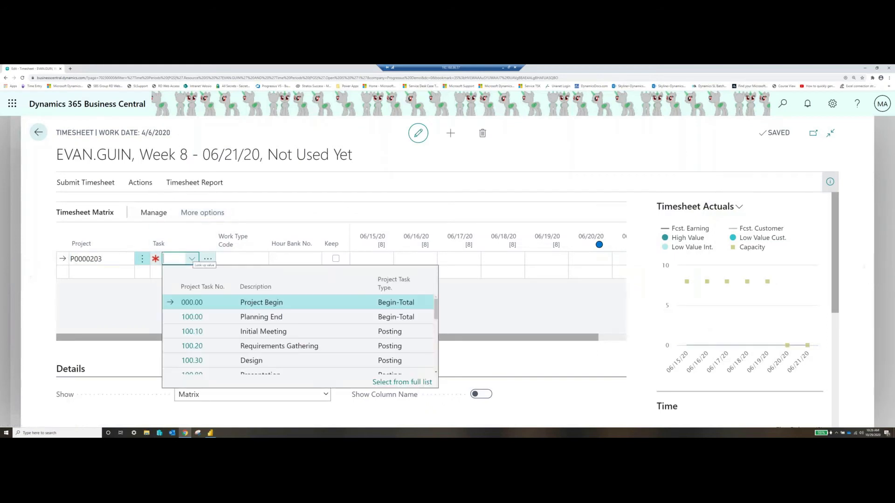
left_click(186, 345)
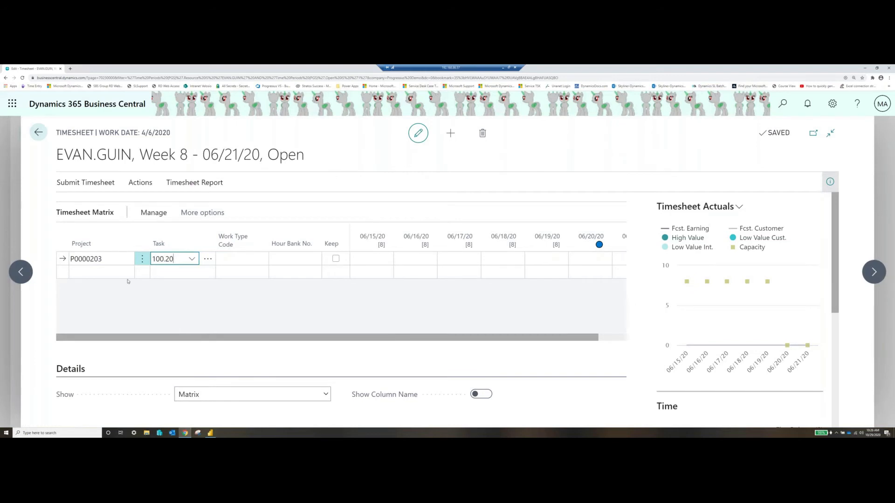
Hide the Timesheet Actuals pane and enter 8 hours for each day from 06/15/20 to 06/19/20.
left_click(373, 259)
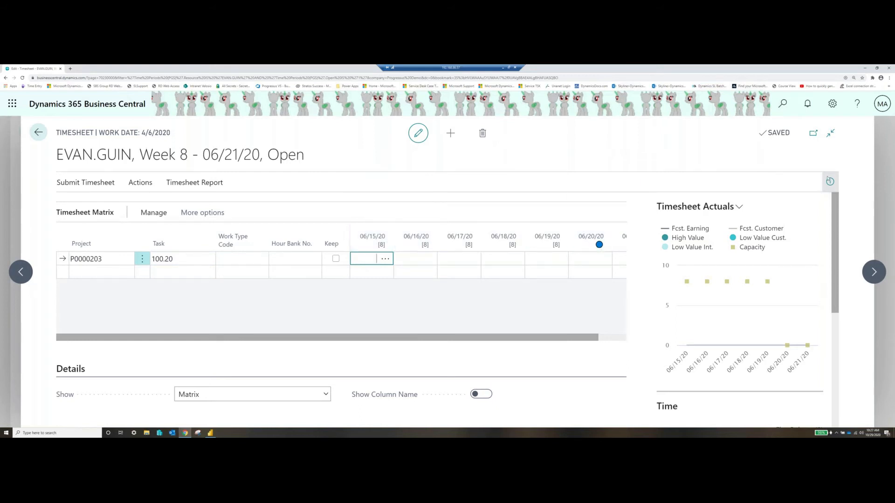
left_click(829, 181)
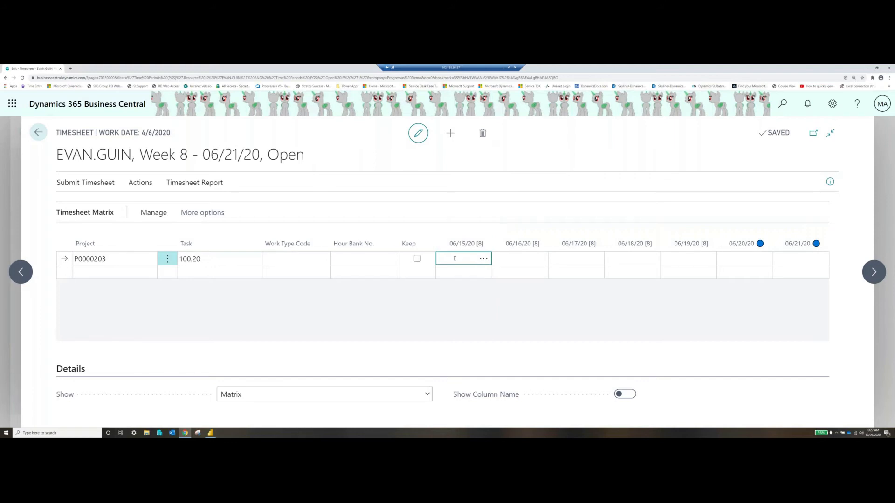
key("Tab")
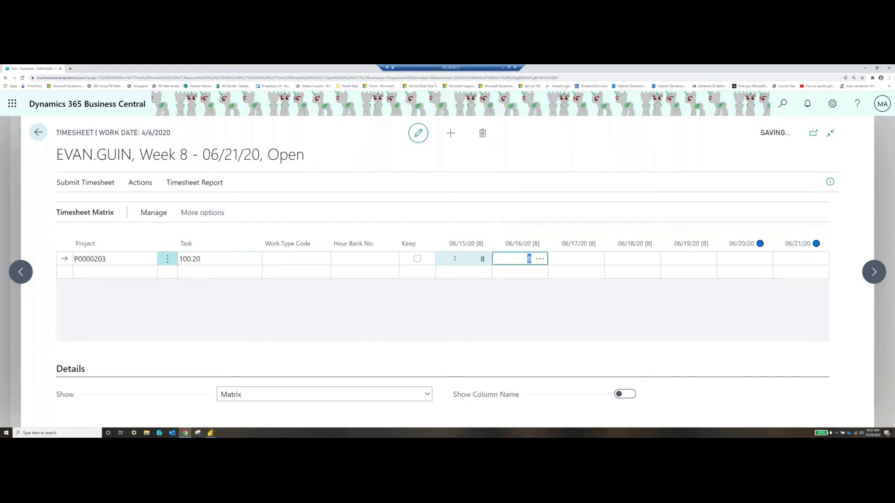
key("Tab")
type("8")
key("Tab")
type("8")
key("Tab")
type("8")
key("Tab")
key("shift+Tab")
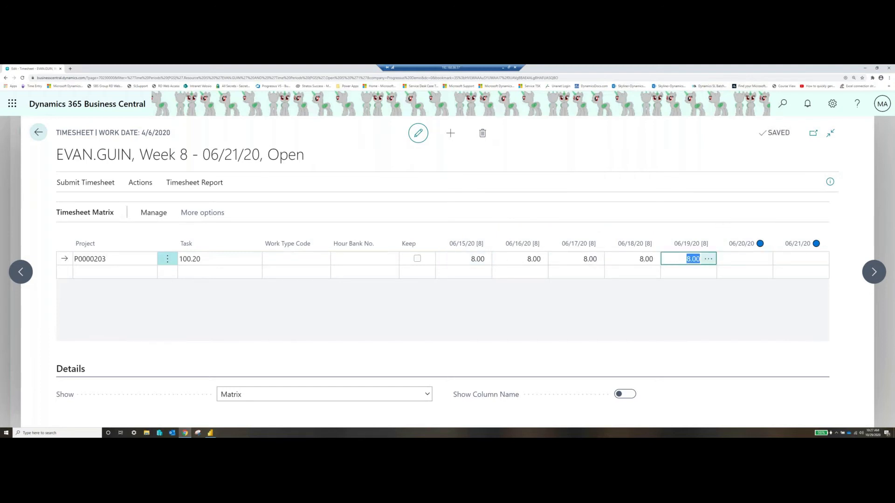
Add the invoice comment "invoice comments" to the 06/19/20 time entry and return to the timesheet.
left_click(708, 259)
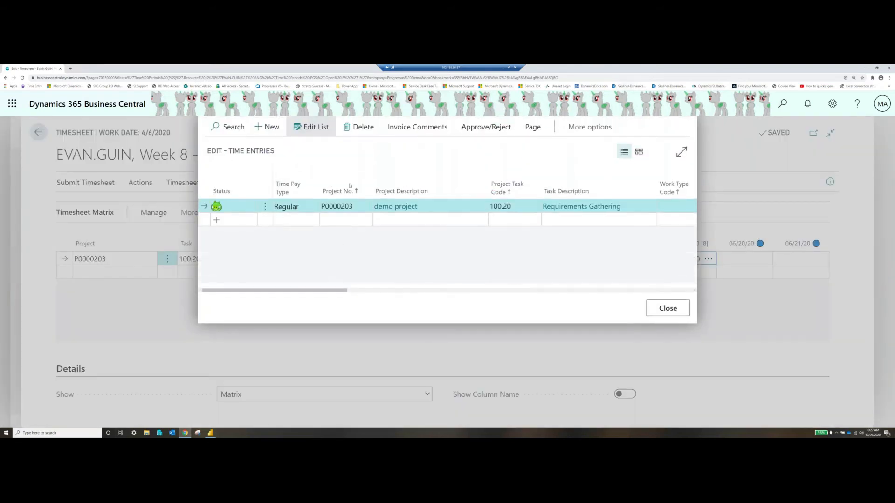
left_click(418, 128)
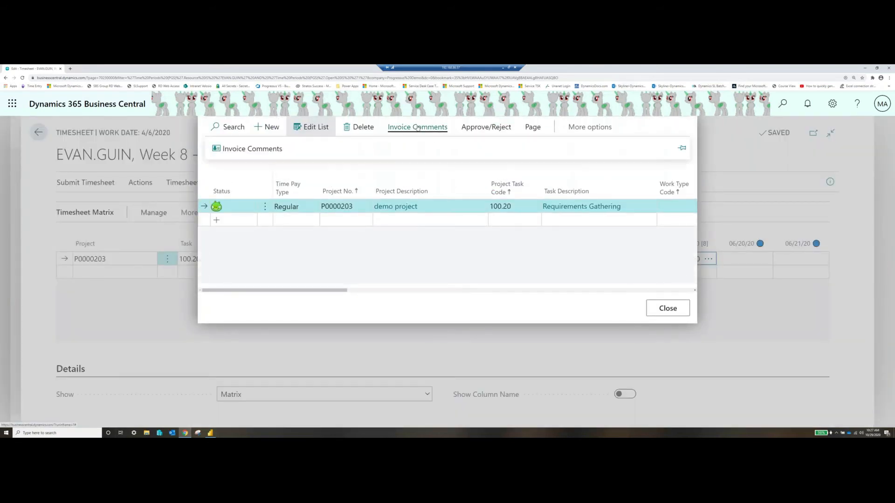
left_click(245, 149)
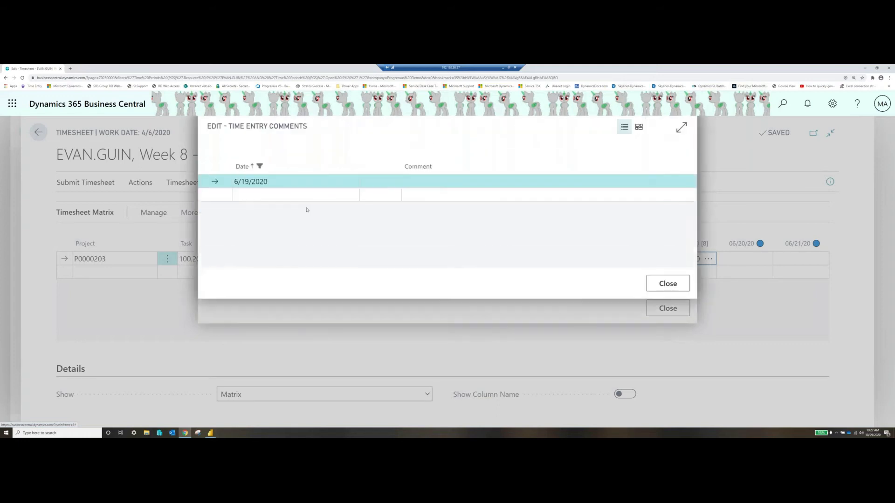
left_click(425, 206)
type("inv")
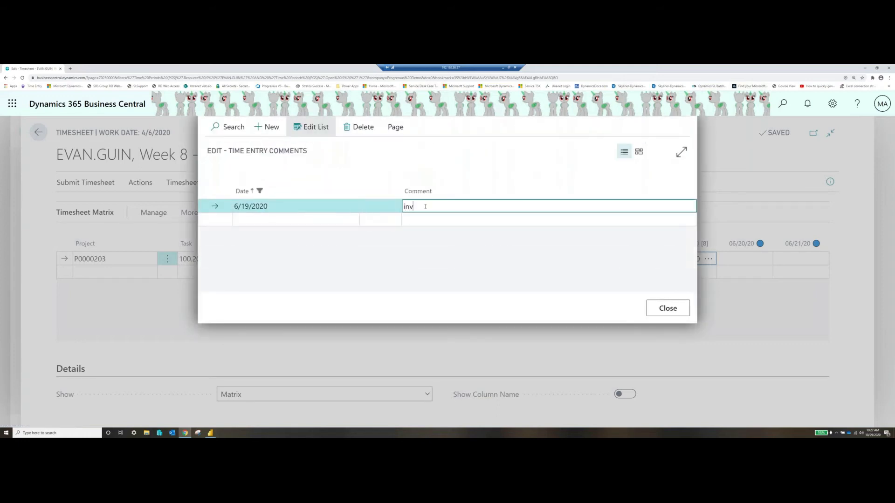
type("oice comments")
left_click(667, 308)
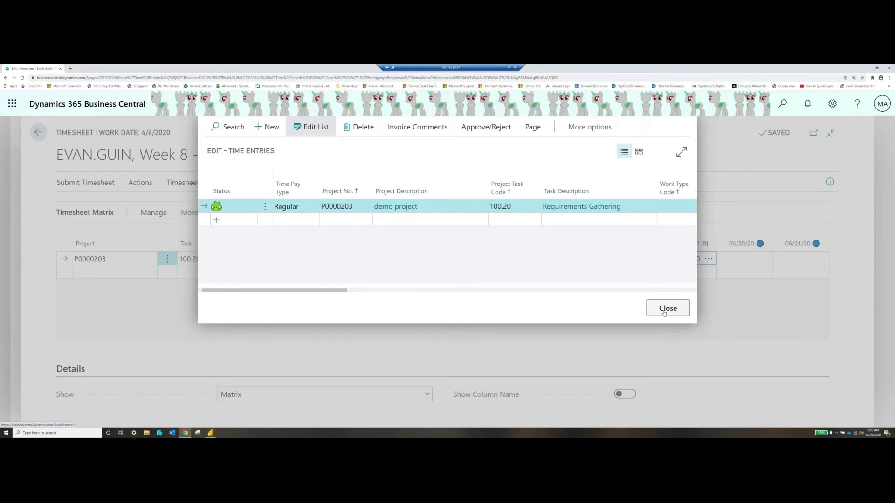
left_click(665, 310)
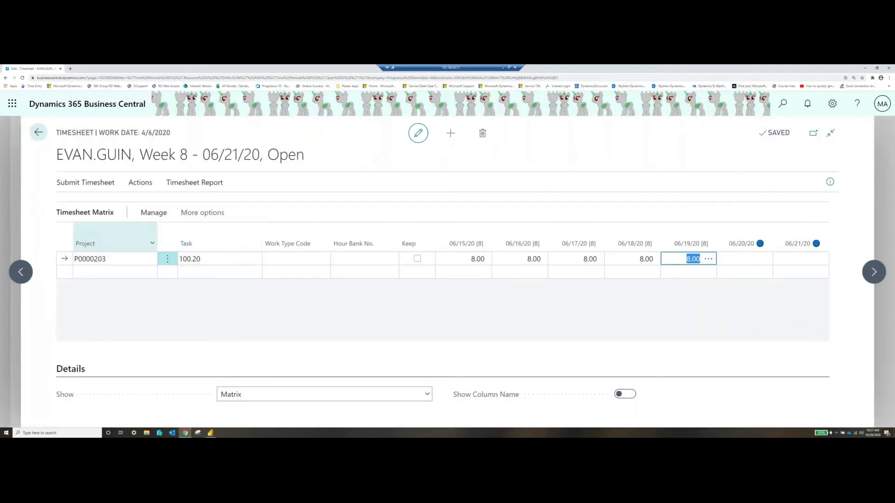
Submit the Week 8 timesheet and confirm the submission.
left_click(85, 182)
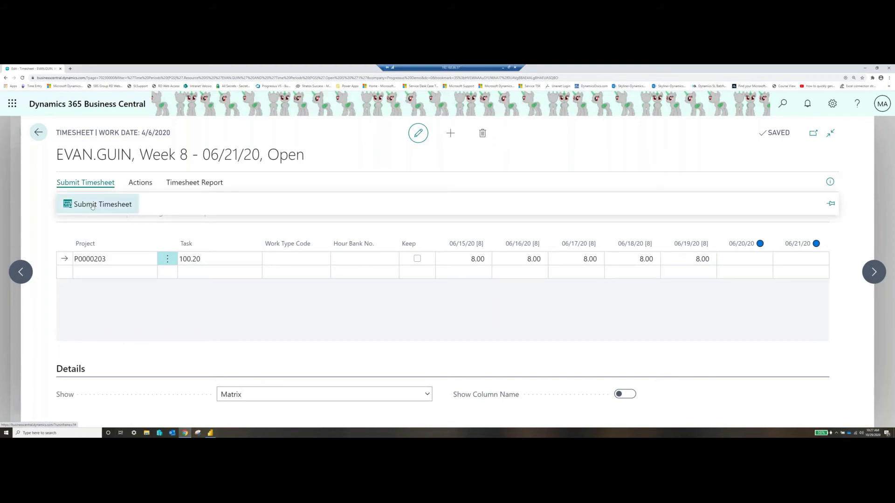
left_click(88, 205)
left_click(494, 300)
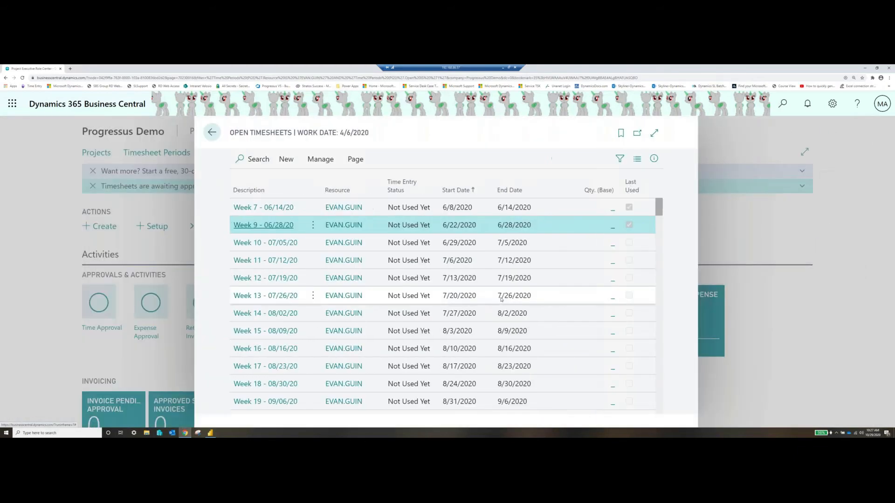
Leave the open timesheets and create a new expense sheet from the open expense sheets list.
left_click(212, 132)
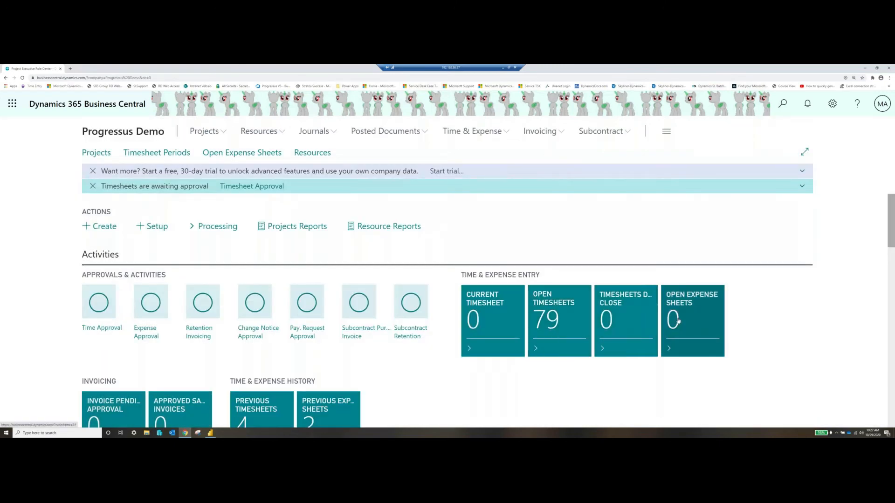
left_click(678, 321)
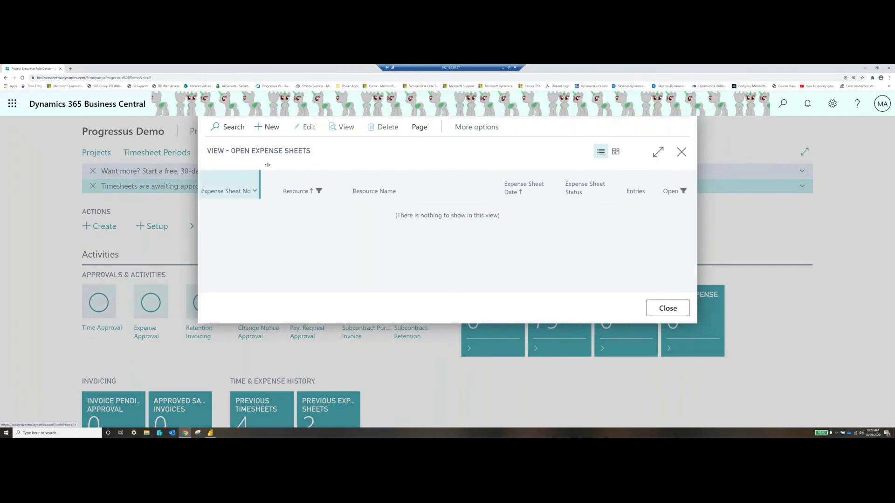
key("Tab")
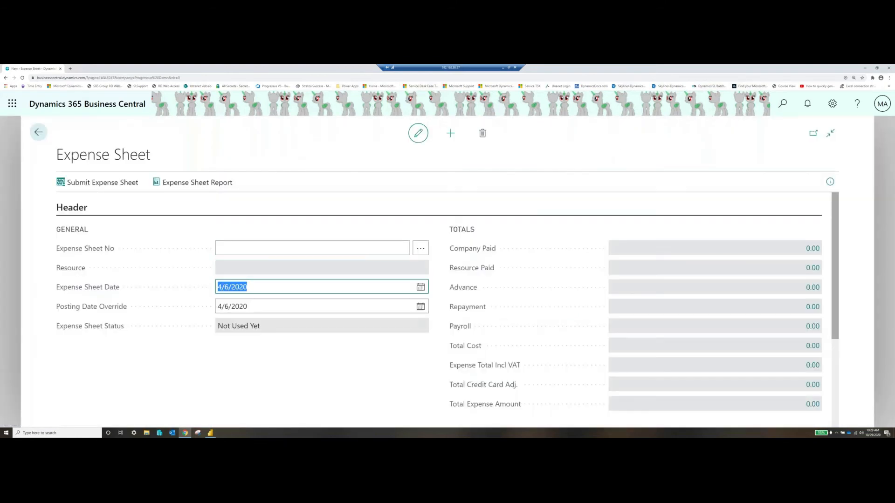
key("Tab")
scroll(279, 278, "down", 3)
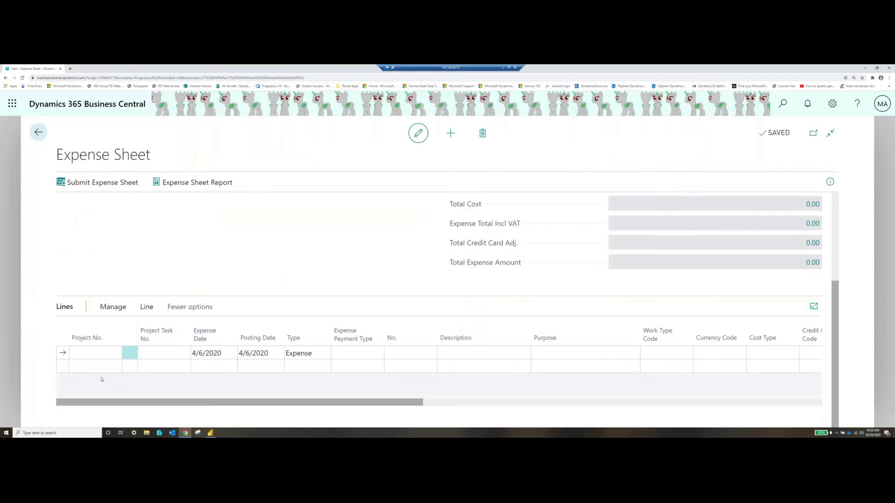
Assign the first expense line to project P0000203 (School of Fine Art) and task 100.30 Design.
left_click(114, 354)
left_click(114, 354)
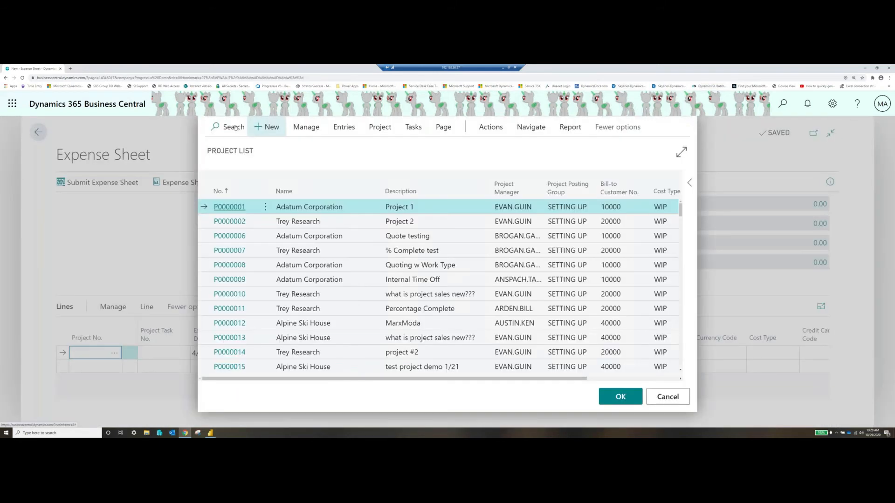
type("203")
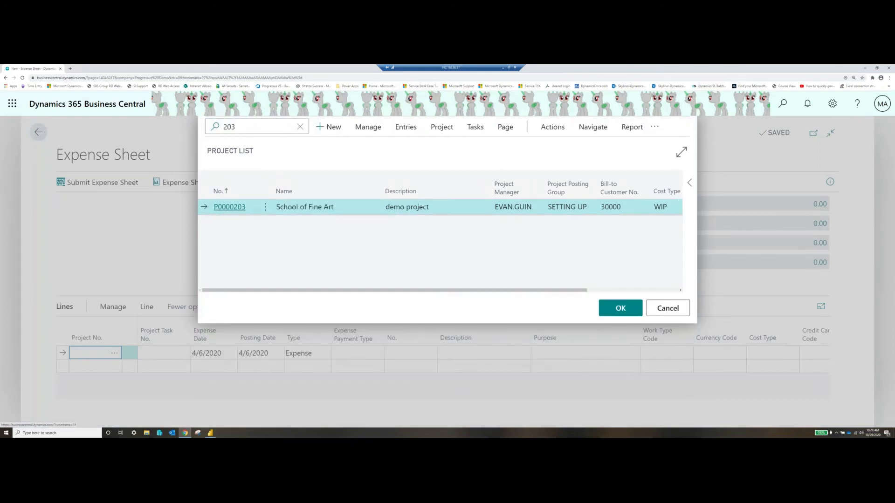
left_click(230, 206)
left_click(152, 355)
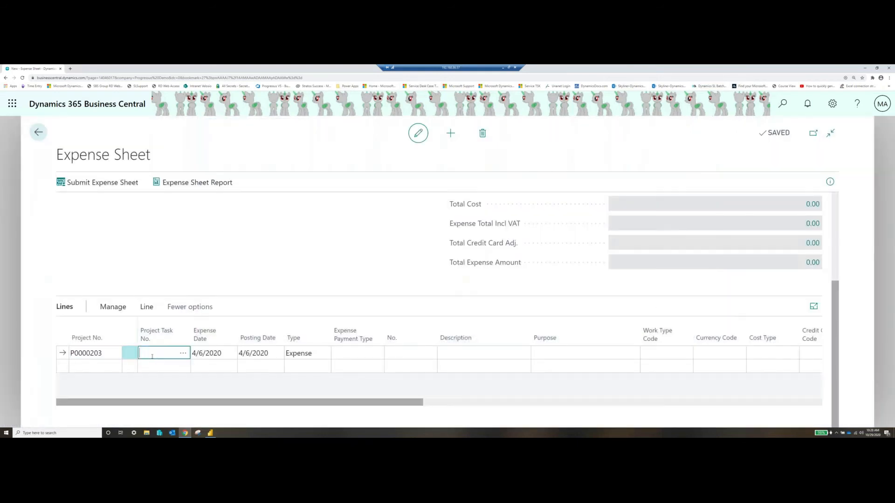
left_click(182, 352)
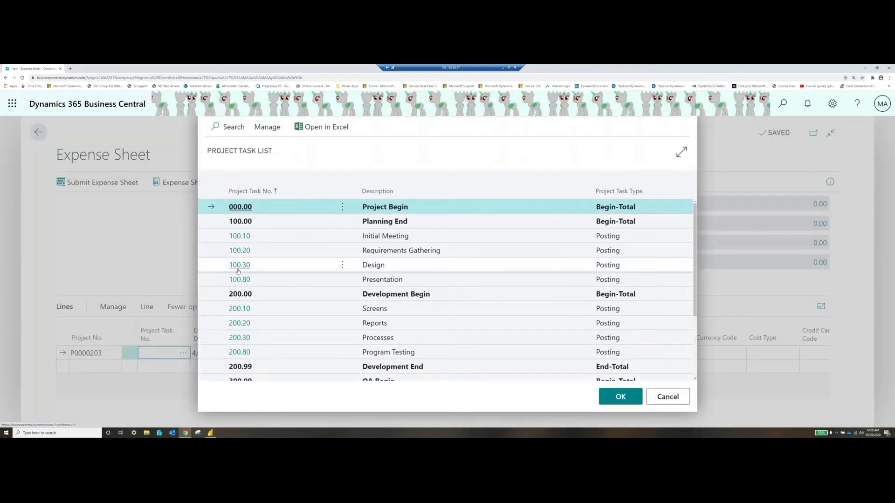
left_click(239, 265)
Set the expense line's payment type to EMPLPDAP (Employee Paid AP) and its expense code to HOTEL.
left_click(346, 355)
left_click(353, 353)
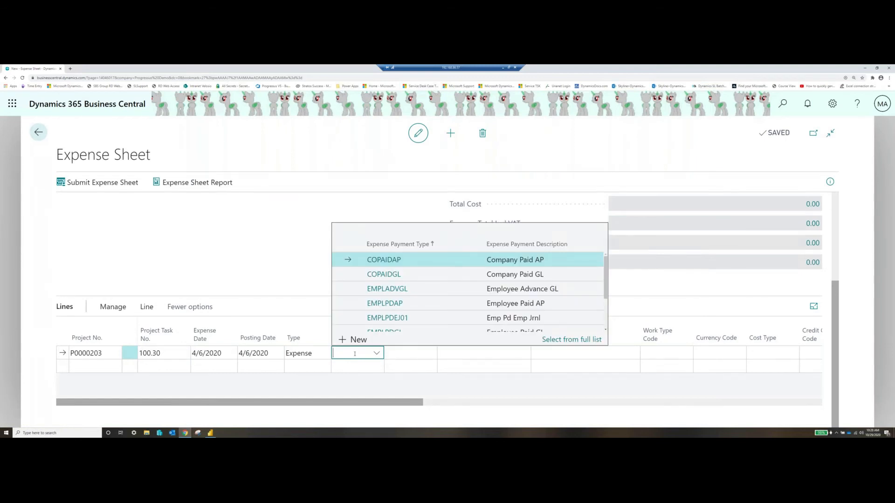
left_click(384, 303)
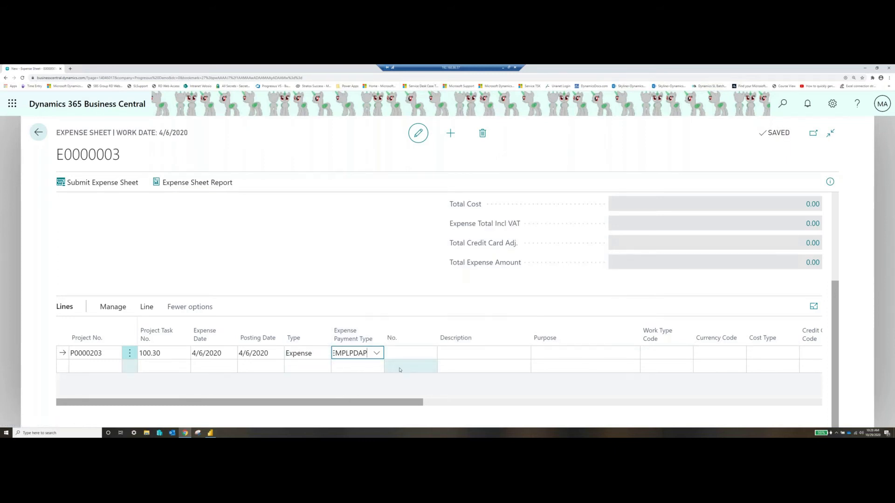
left_click(401, 353)
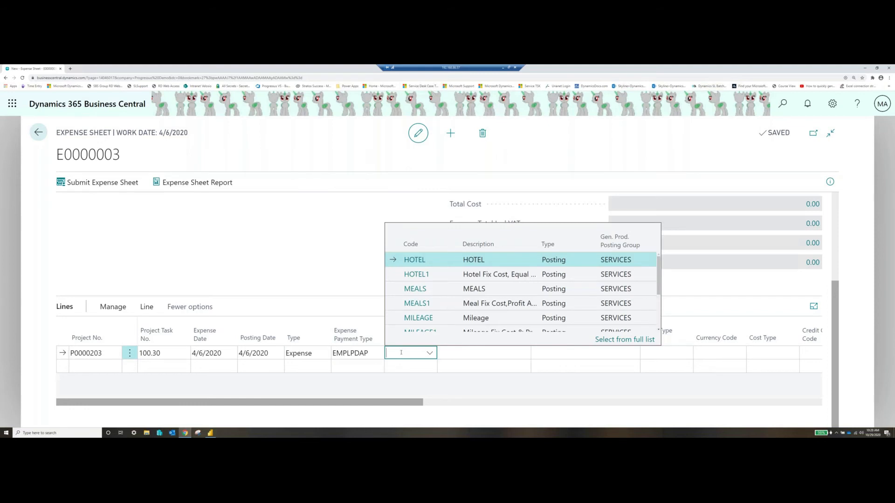
left_click(419, 265)
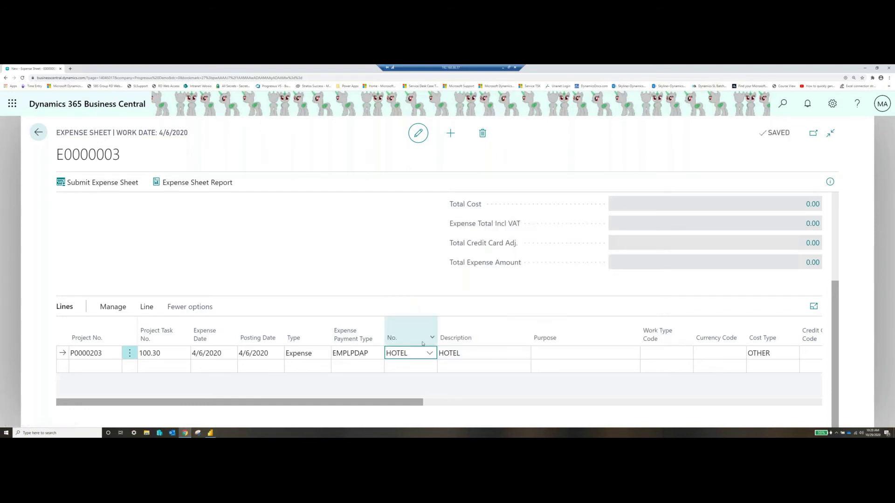
Leave the hotel line's purpose blank and set its quantity to 5.
left_click(582, 354)
key("Tab")
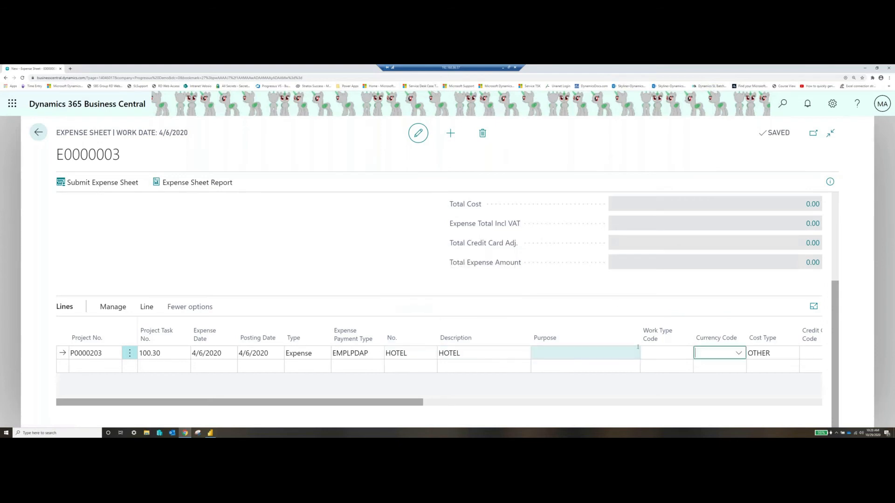
left_click(580, 355)
left_click_drag(411, 404, 499, 405)
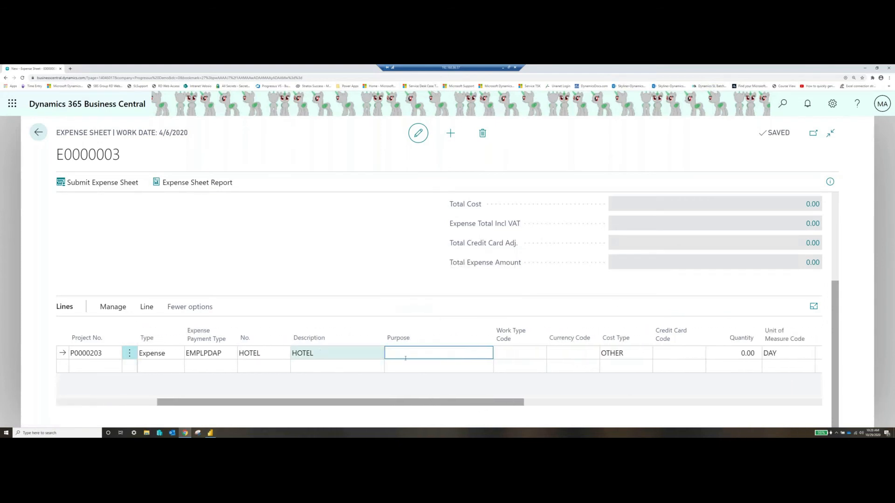
left_click(724, 355)
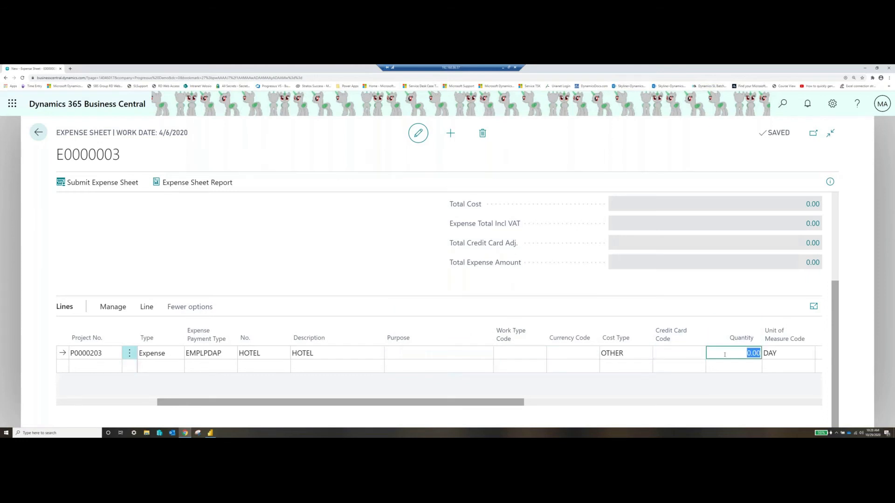
type("5")
key("Tab")
key("Tab")
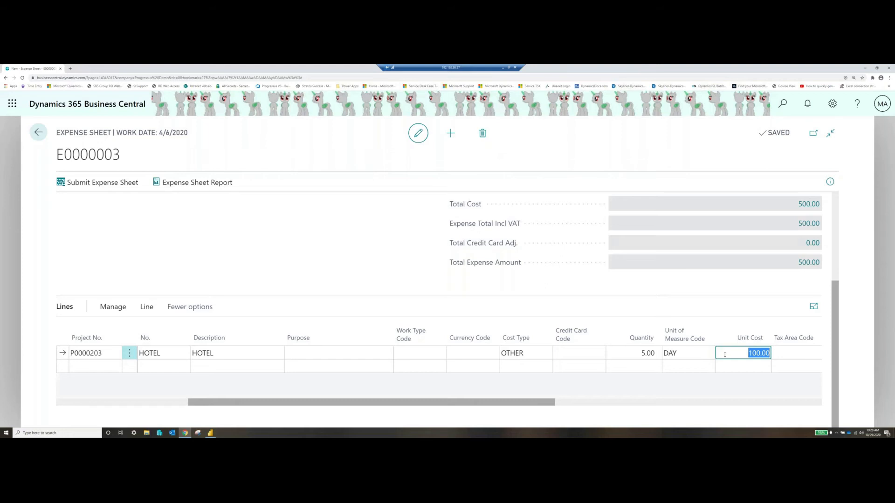
Examine the hotel line's unit cost, tax, total cost, unit price and chargeable fields.
key("Tab")
key("Tab")
key("Tab")
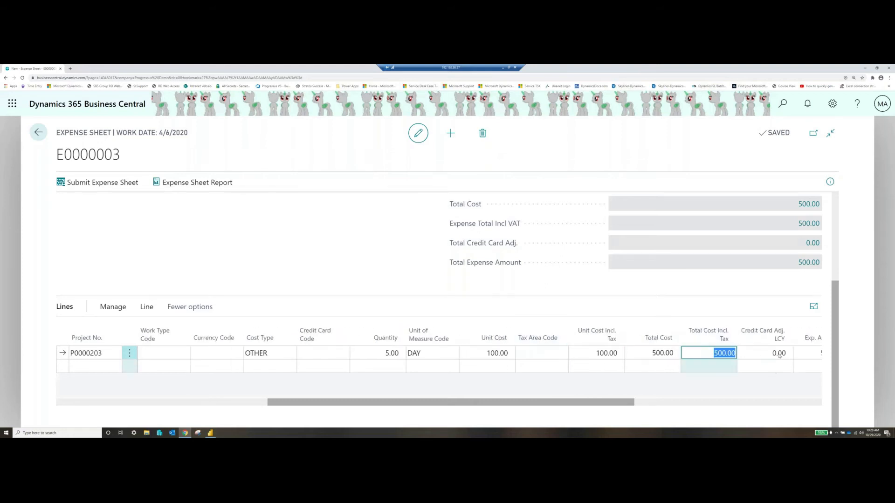
key("Tab")
key("Tab")
key("Tab")
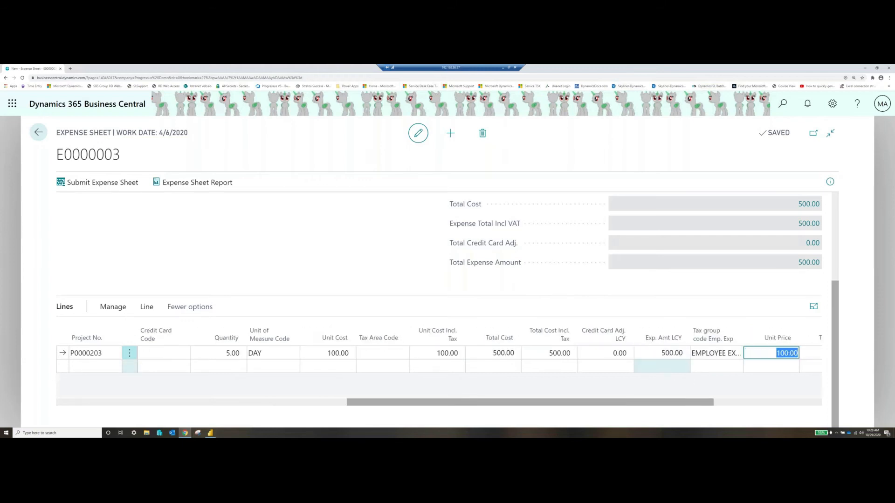
key("Tab")
key("Tab")
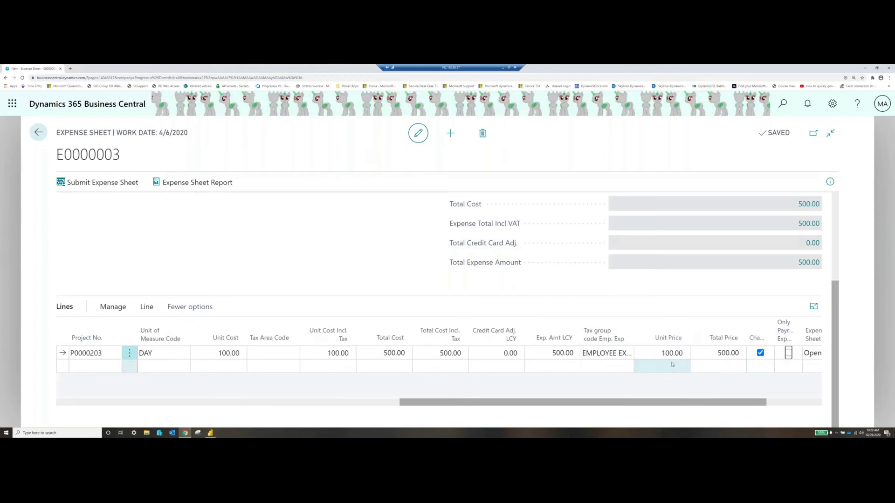
View the attached documents list of the hotel expense line and close it without adding a file.
left_click(146, 307)
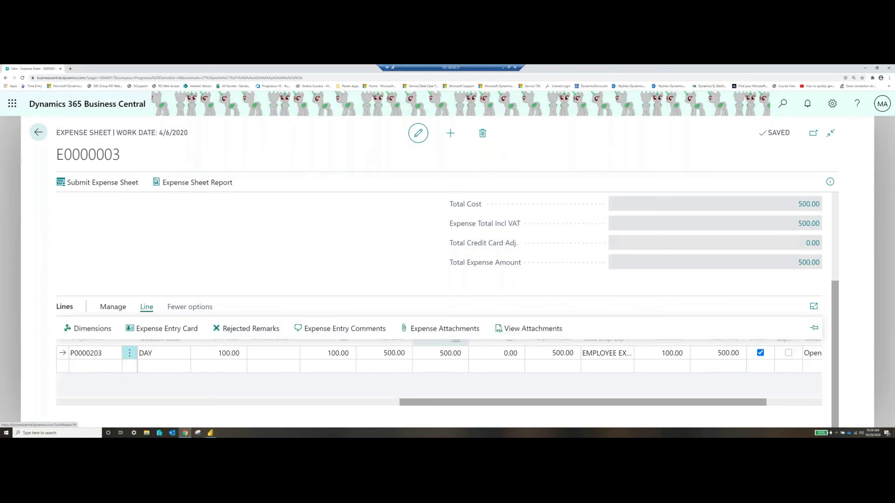
left_click(434, 330)
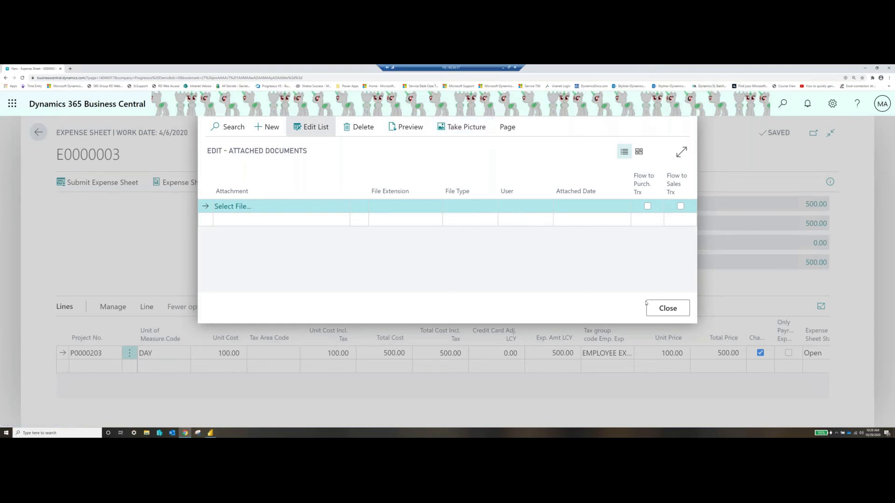
left_click(664, 308)
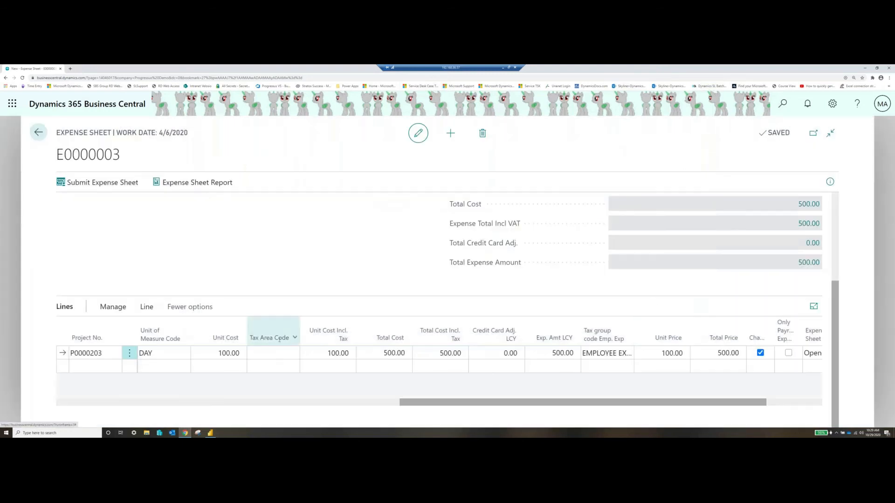
Submit the expense sheet, confirm the submission and return to the role center.
left_click(107, 185)
left_click(498, 292)
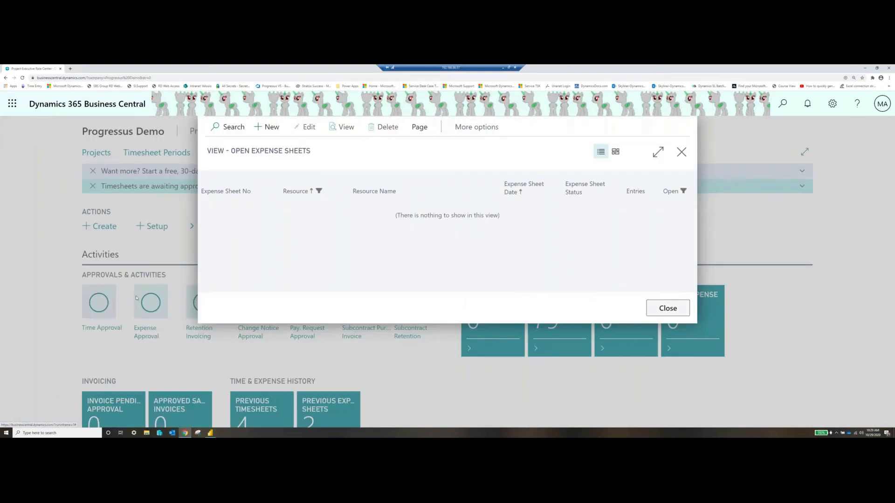
left_click(67, 269)
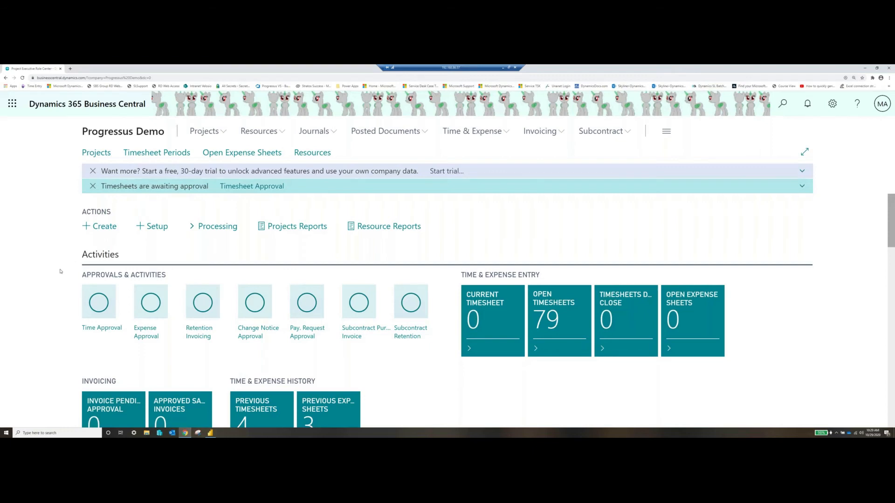
Open the time approval page and set its period view to Year.
left_click(102, 315)
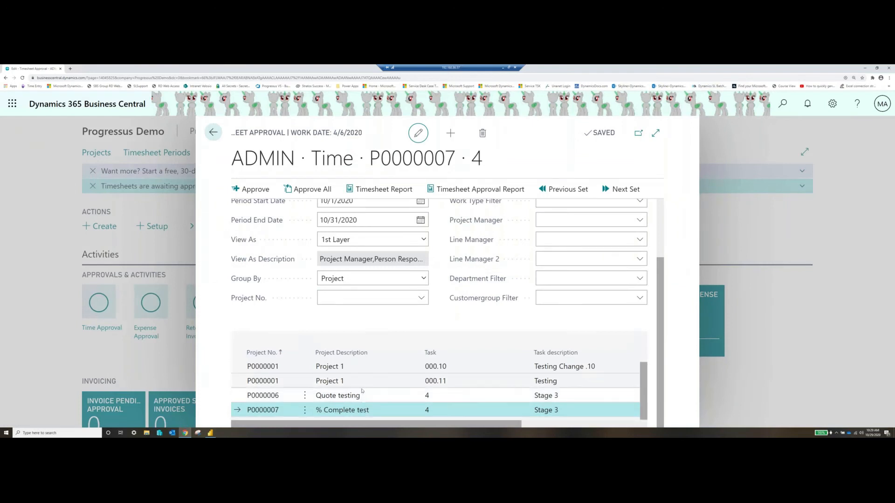
scroll(371, 309, "up", 3)
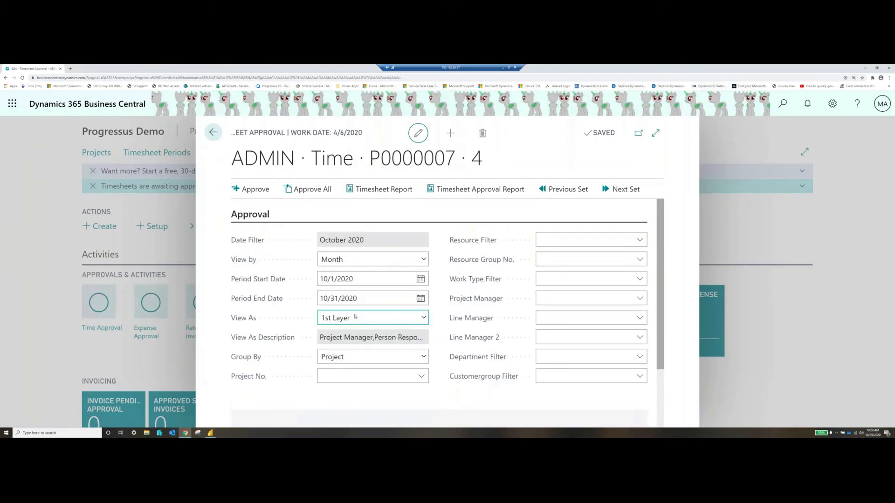
left_click(359, 259)
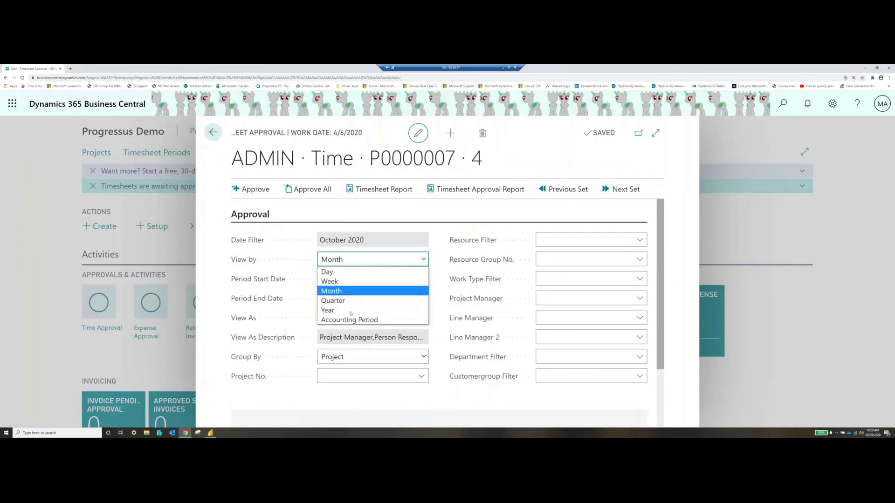
left_click(348, 315)
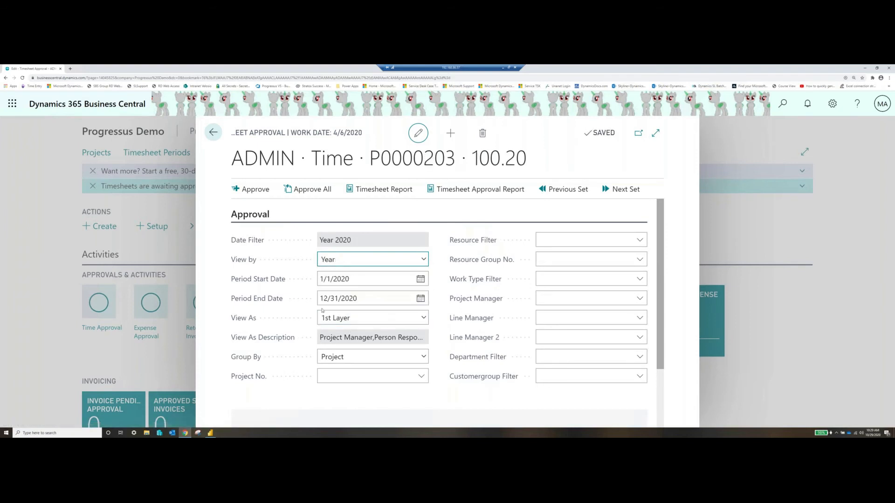
Check the time entries behind the P0000203 Requirements Gathering line's time registry and approve that line.
left_click(250, 215)
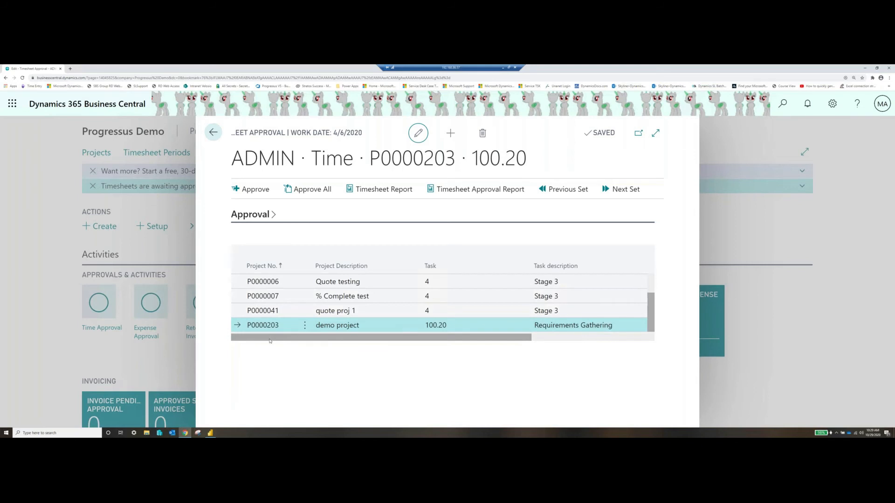
left_click(656, 132)
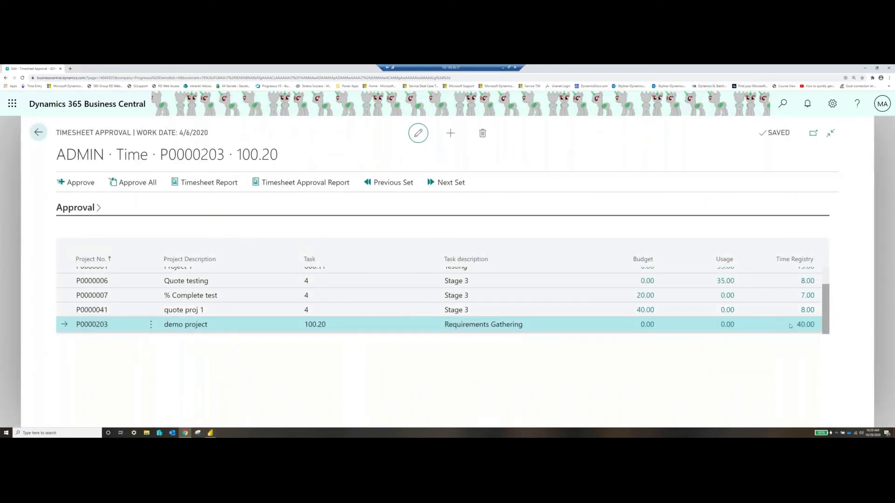
left_click(806, 325)
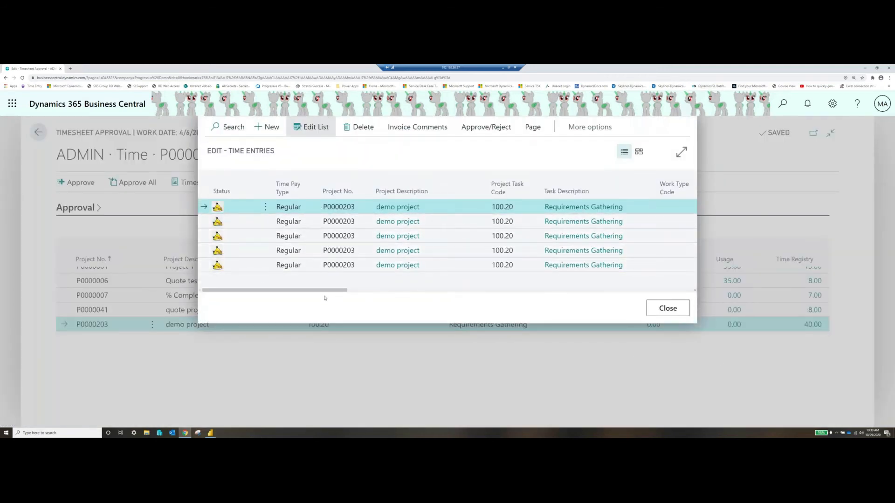
left_click_drag(326, 290, 461, 292)
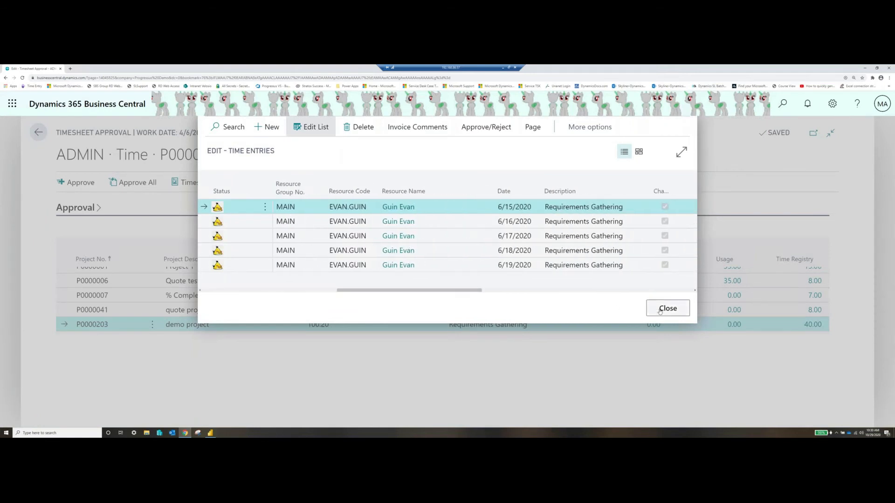
left_click(658, 309)
left_click(83, 183)
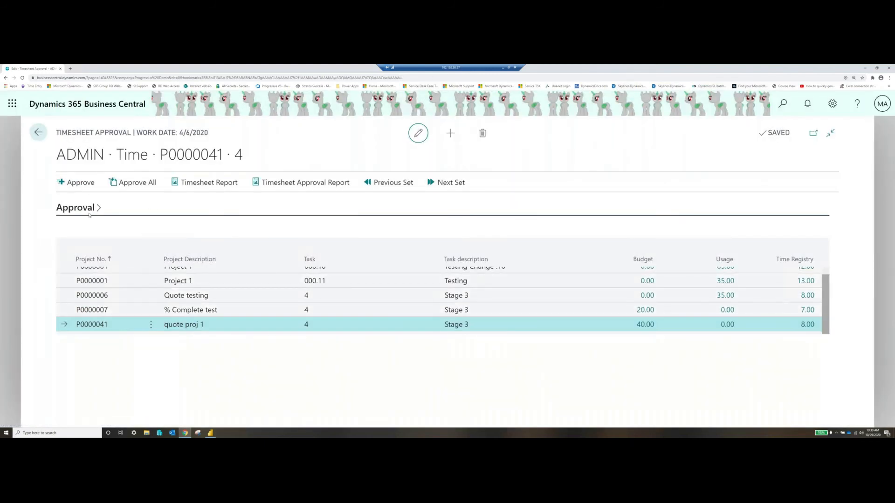
Expand the approval filters and switch the approval view to 2nd Layer.
left_click(86, 209)
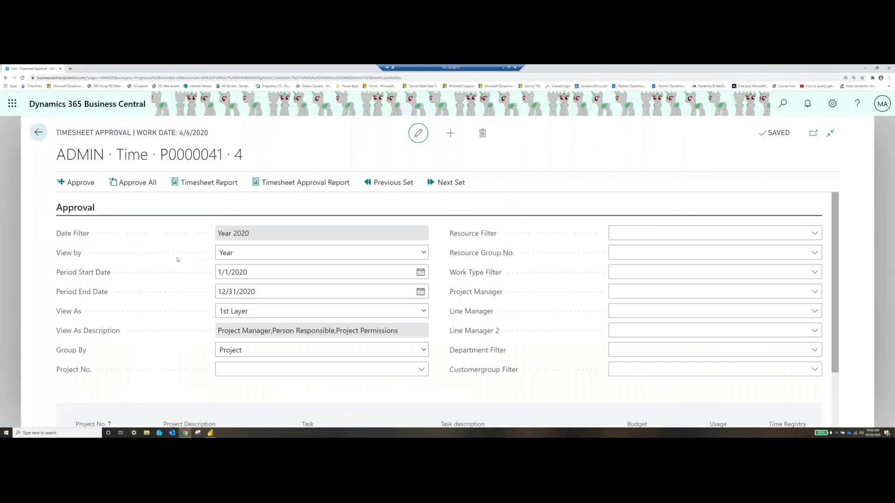
left_click(359, 315)
left_click(315, 329)
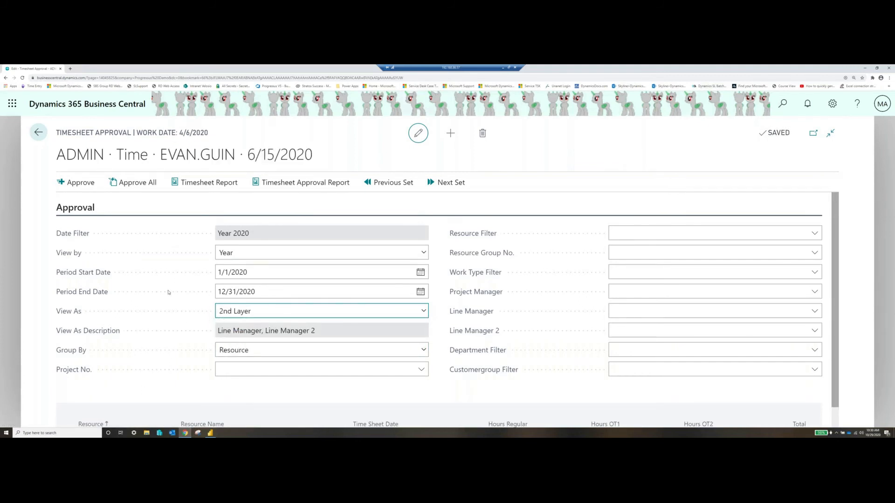
Approve the Week 8 - 06/21/20 time line at the 2nd Layer and return to the role center.
scroll(169, 293, "down", 1)
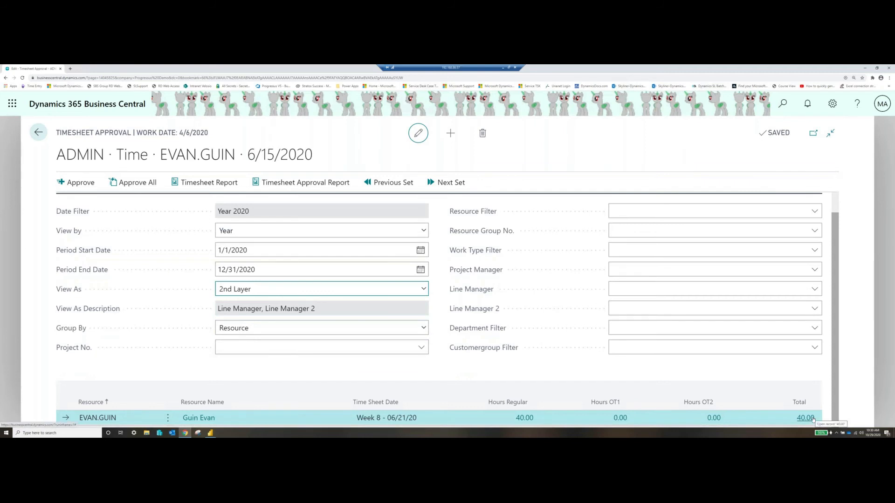
left_click(76, 183)
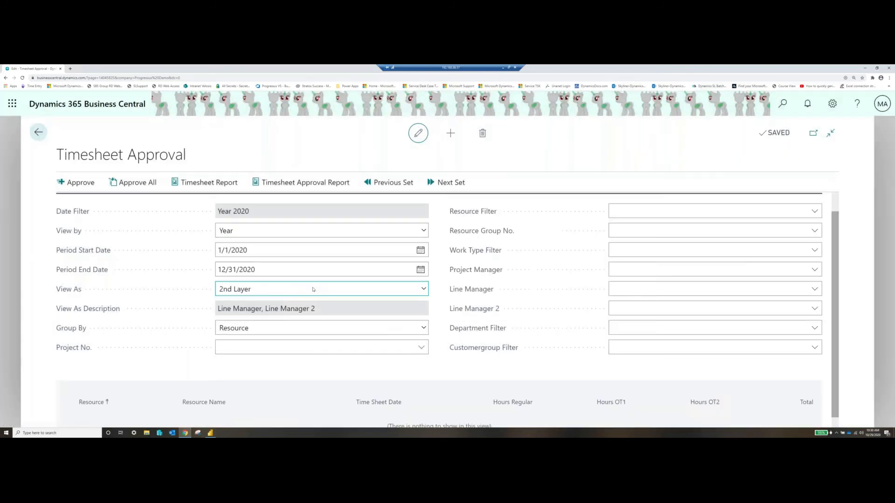
left_click(39, 132)
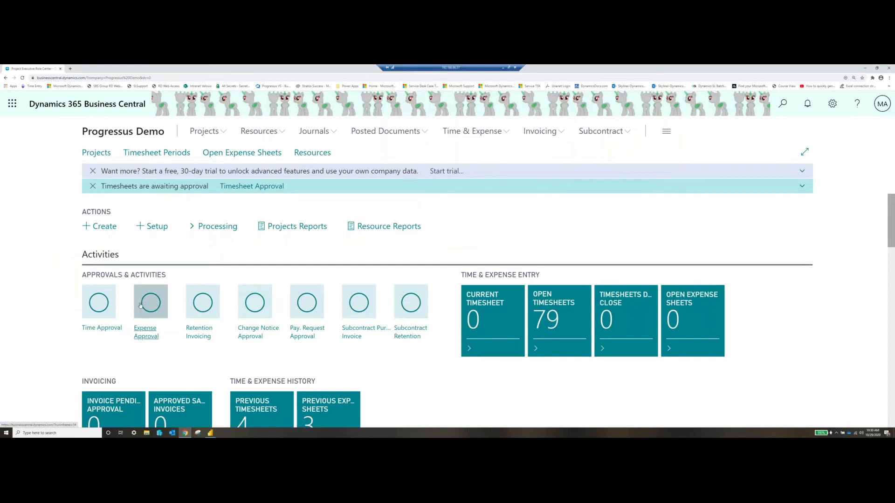
Open the expense approval page, review the P0000203 Design line's amounts and post it at the 1st Layer.
left_click(142, 302)
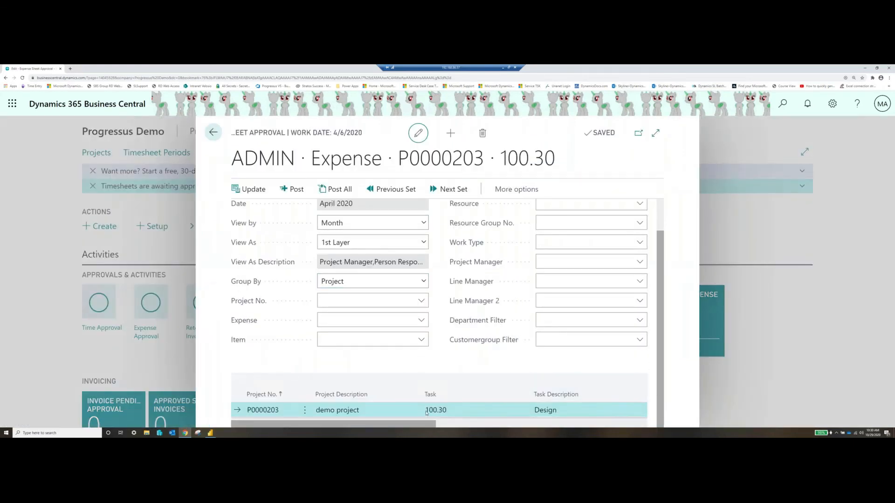
left_click_drag(400, 426, 537, 427)
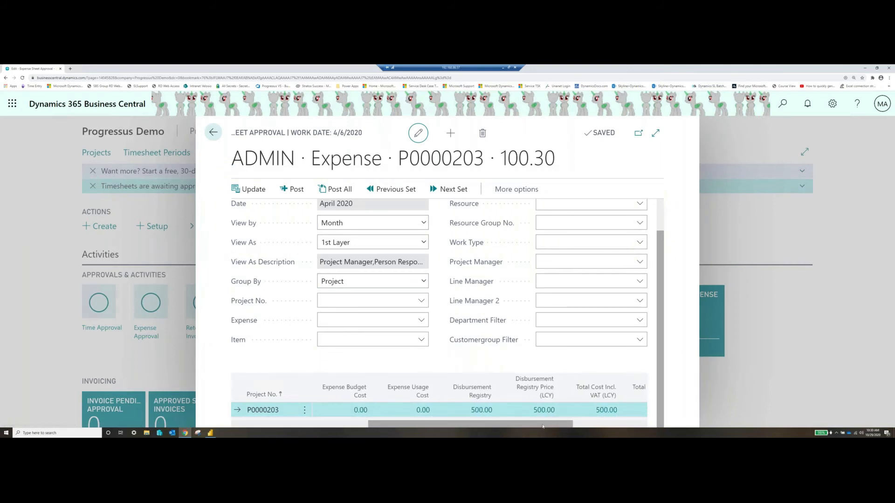
left_click_drag(542, 426, 605, 426)
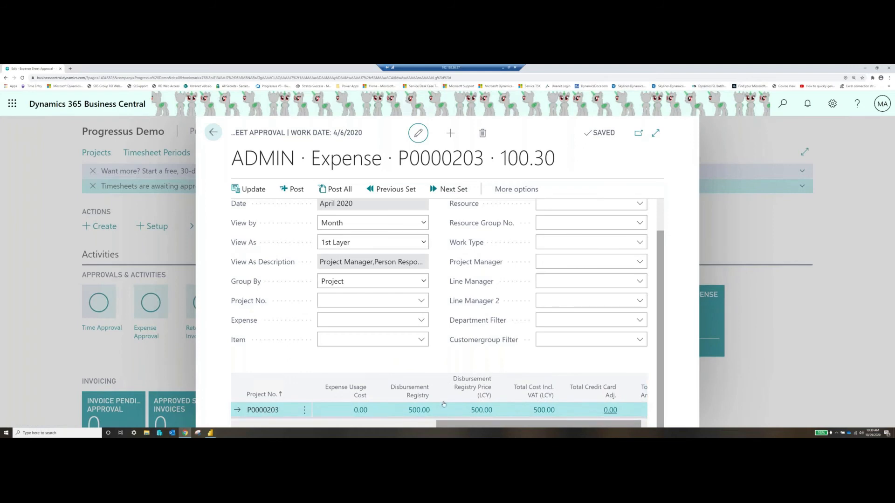
left_click(290, 191)
Switch the expense approval view to 2nd Layer and post the expense line.
left_click(345, 242)
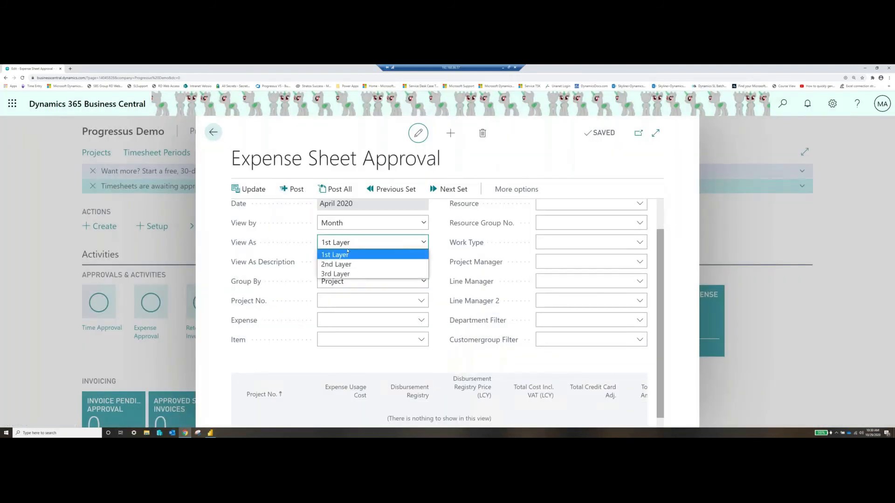
left_click(343, 264)
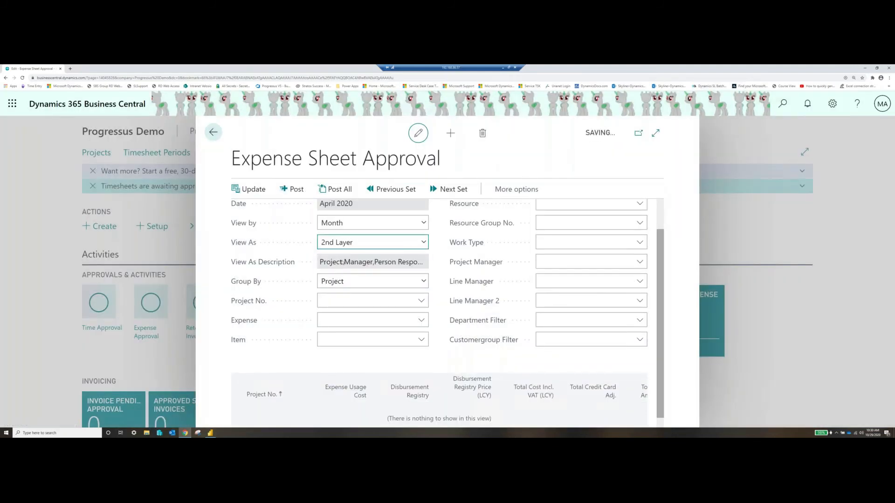
left_click(295, 191)
Switch the expense approval view to 3rd Layer, post the P0000203 Design expense line and return to the role center.
left_click(344, 257)
left_click(342, 289)
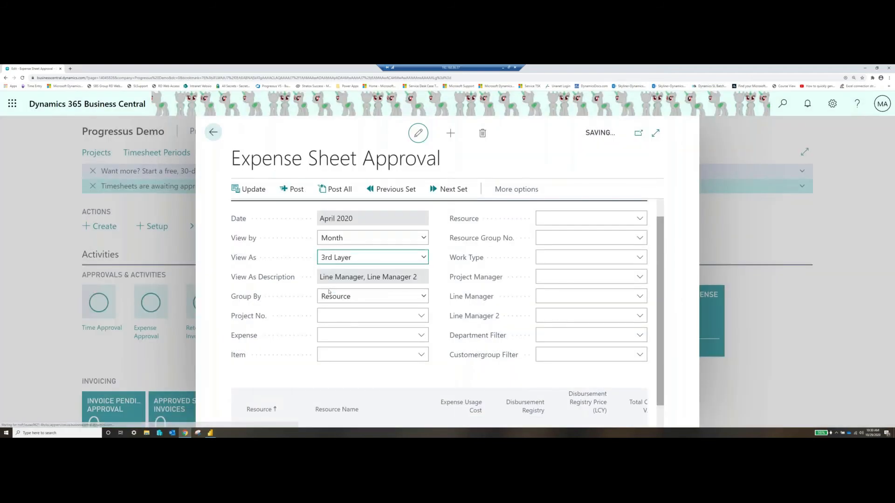
left_click(656, 133)
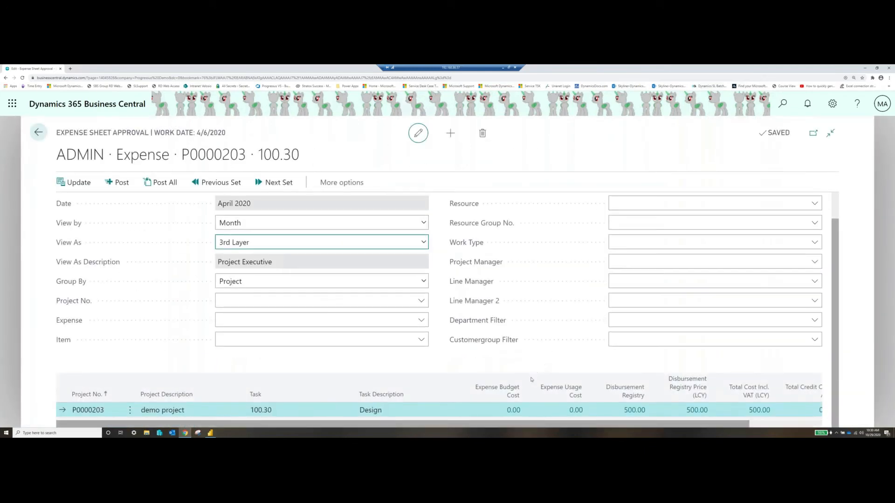
mouse_move(510, 395)
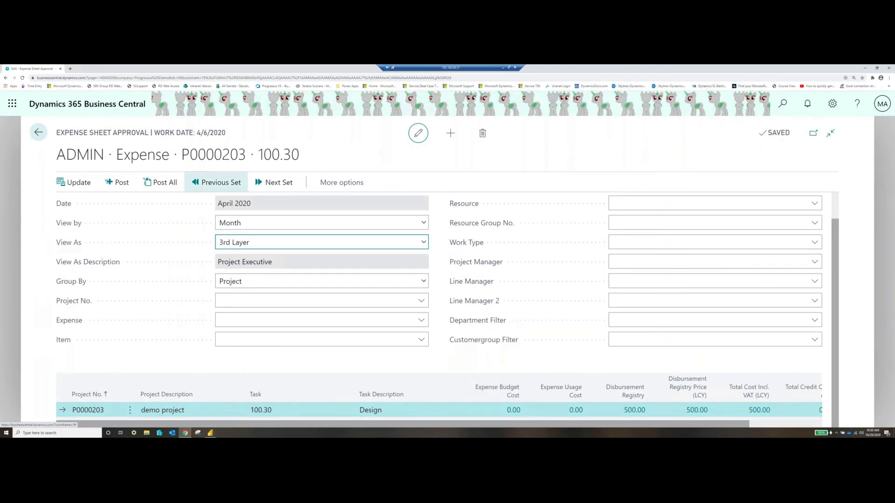
left_click(118, 183)
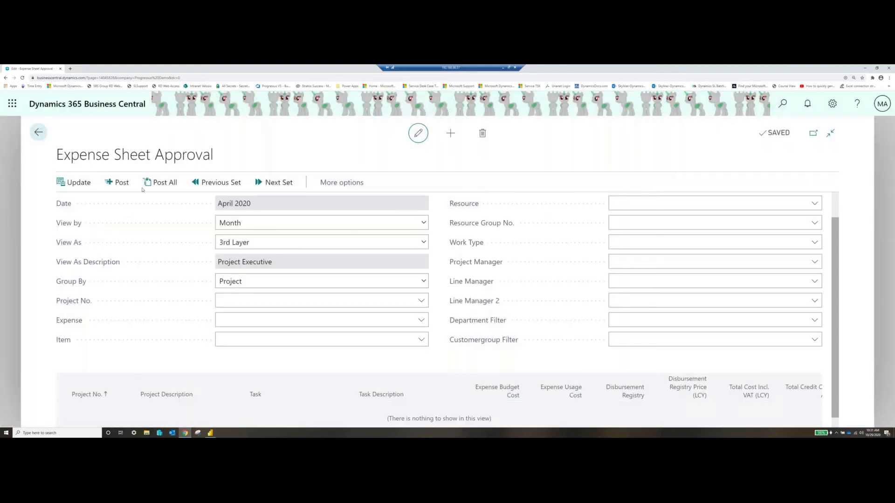
left_click(39, 133)
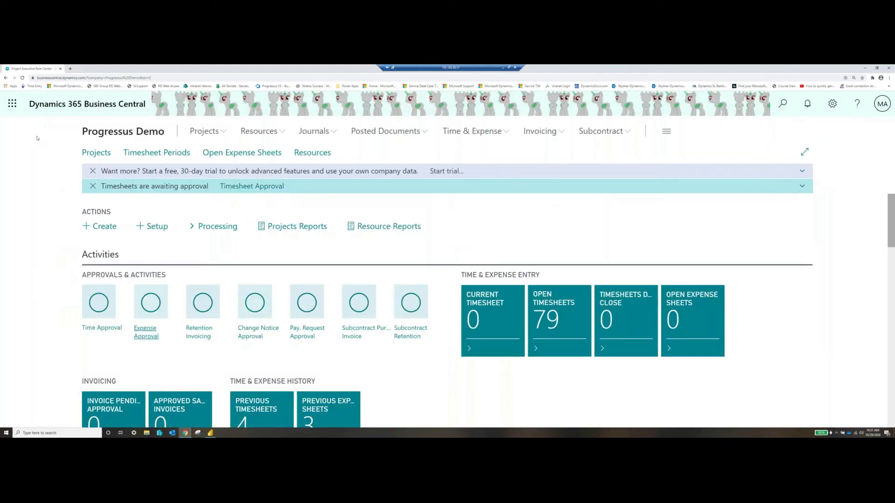
Find project P0000203 by searching the project list for 203, open its project plan and check the tasks' amounts to invoice.
left_click(96, 153)
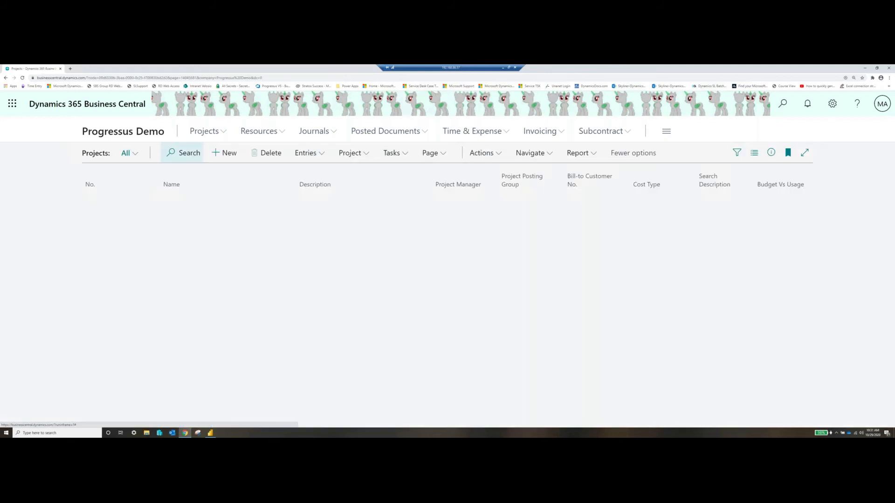
left_click(184, 153)
type("203")
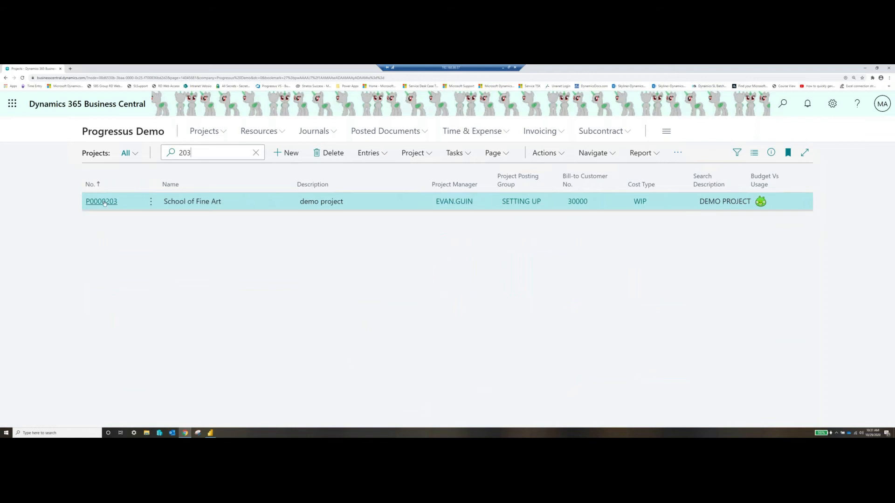
left_click(153, 199)
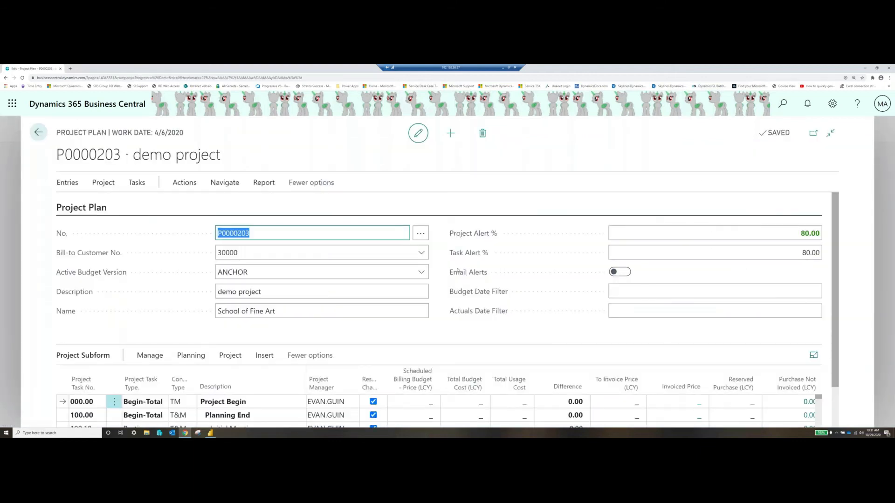
scroll(499, 291, "down", 1)
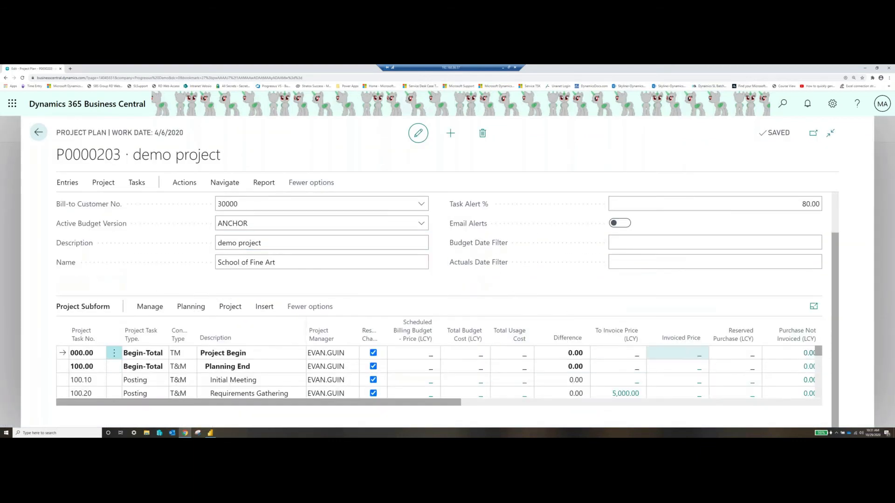
scroll(605, 390, "down", 2)
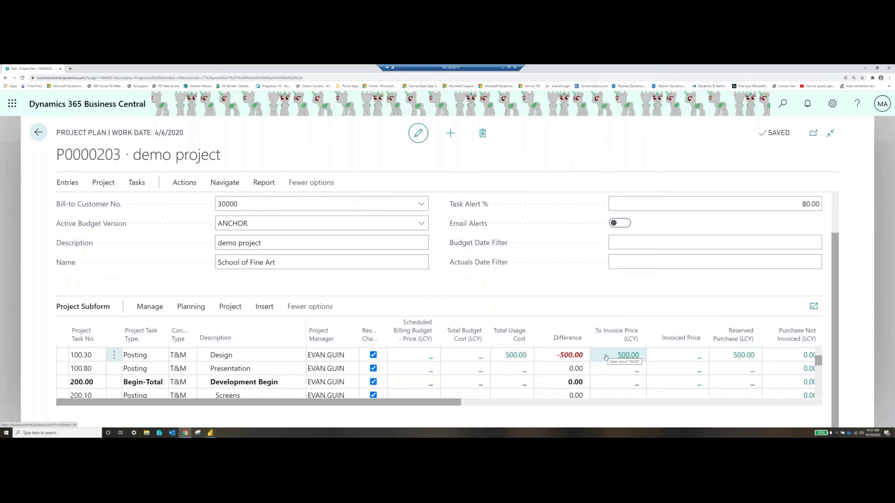
scroll(233, 233, "up", 1)
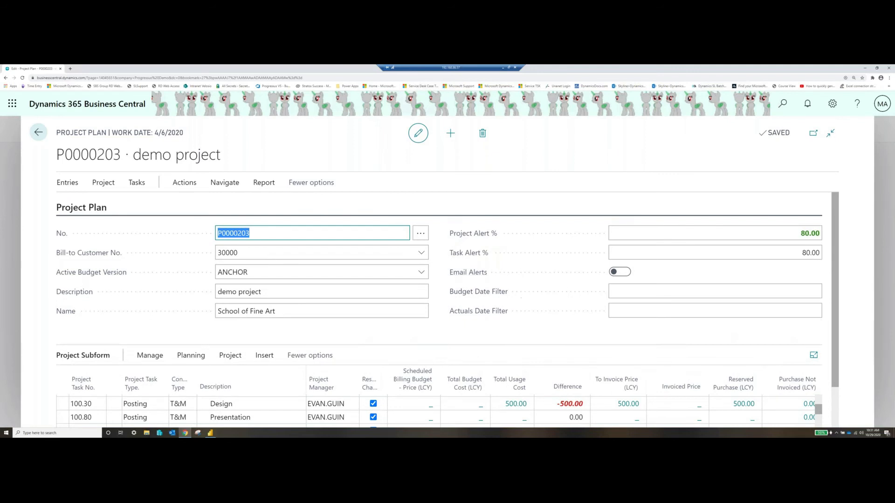
Open the project's Invoice Suggestion from the billing process and review the hotel and Requirements Gathering suggestion lines.
left_click(183, 182)
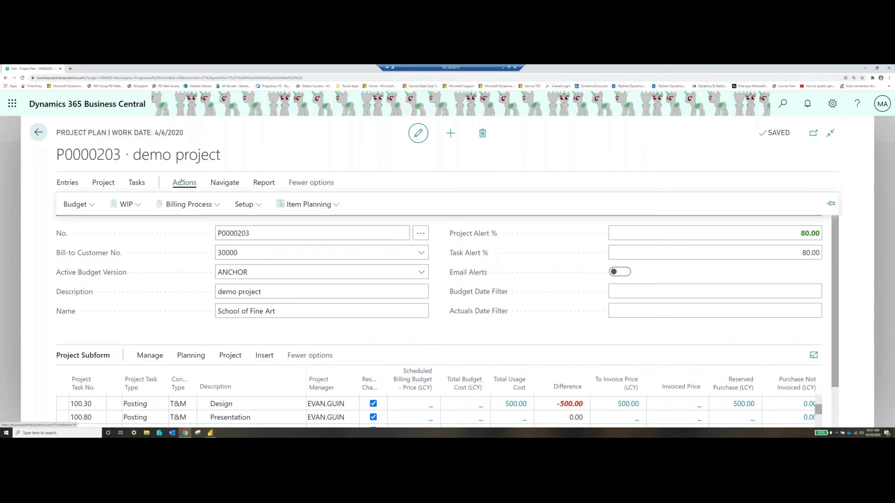
left_click(213, 205)
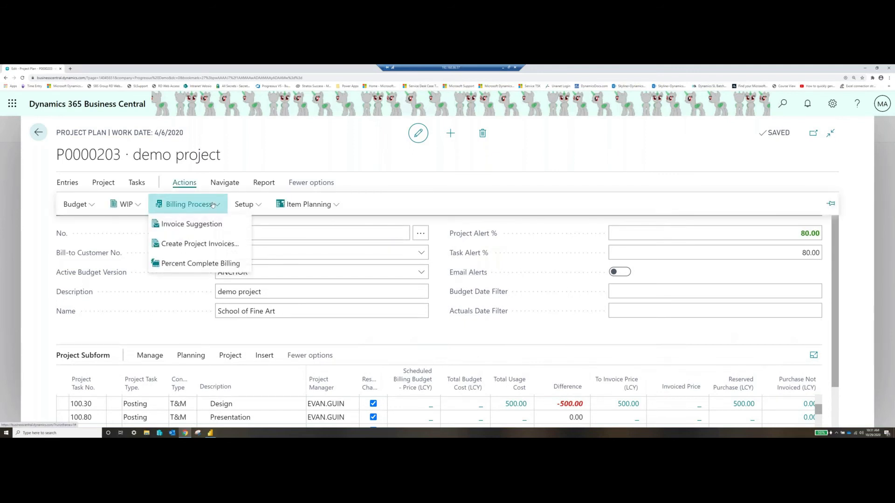
left_click(195, 229)
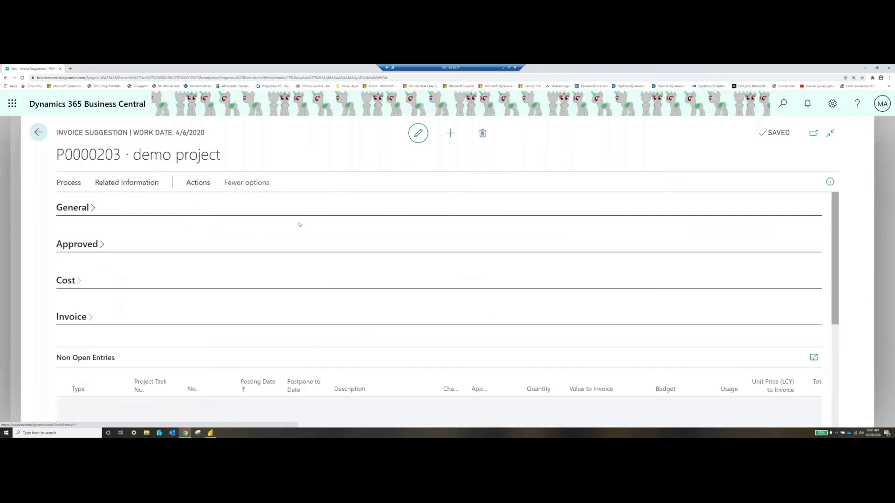
scroll(302, 223, "down", 2)
scroll(384, 215, "down", 1)
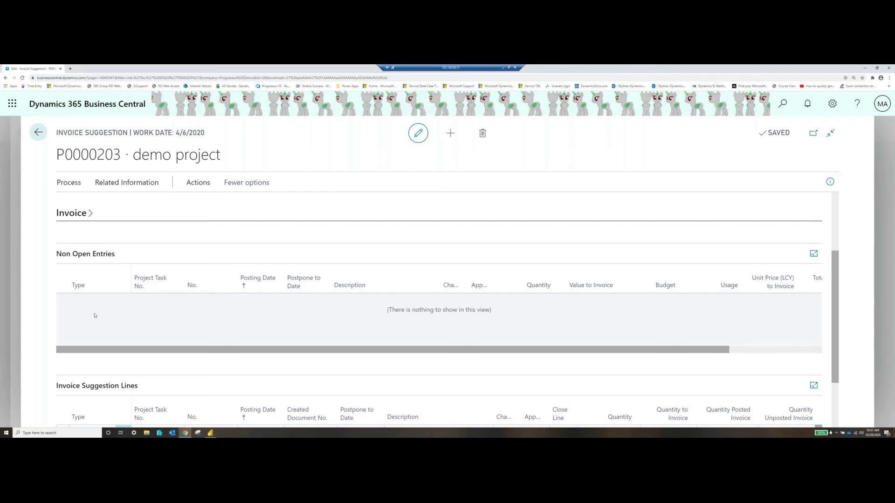
scroll(189, 328, "down", 2)
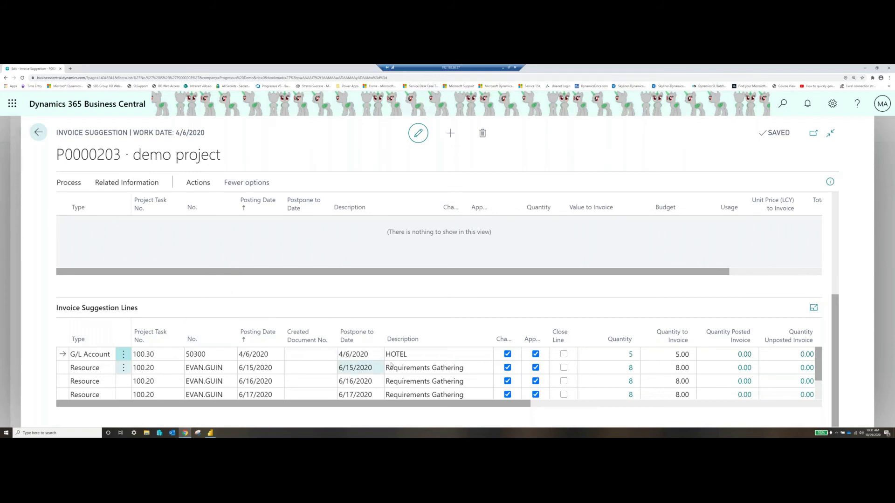
scroll(390, 365, "down", 2)
scroll(391, 365, "up", 2)
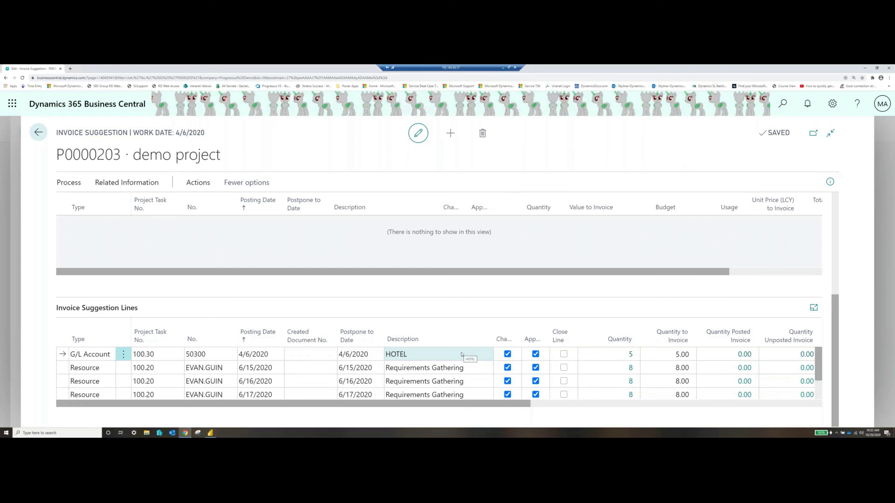
Clear the approval checkbox on the 6/19/2020 Requirements Gathering suggestion line.
scroll(536, 389, "down", 2)
left_click(535, 392)
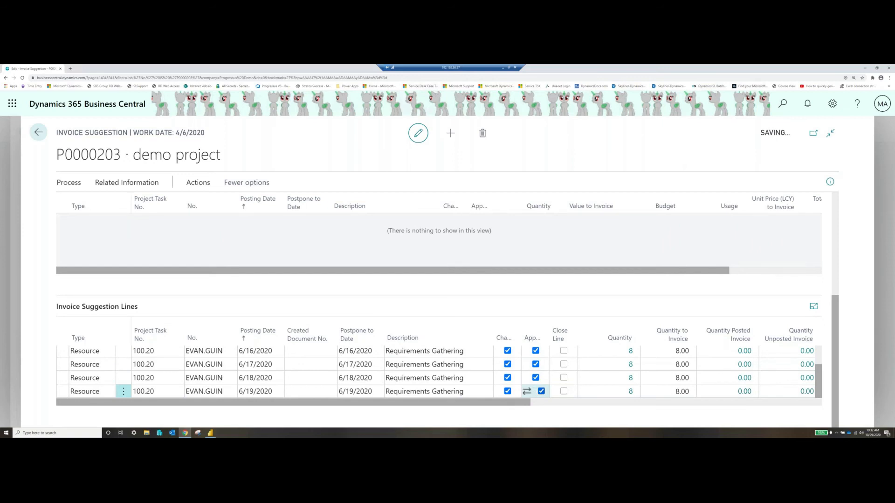
left_click(520, 388)
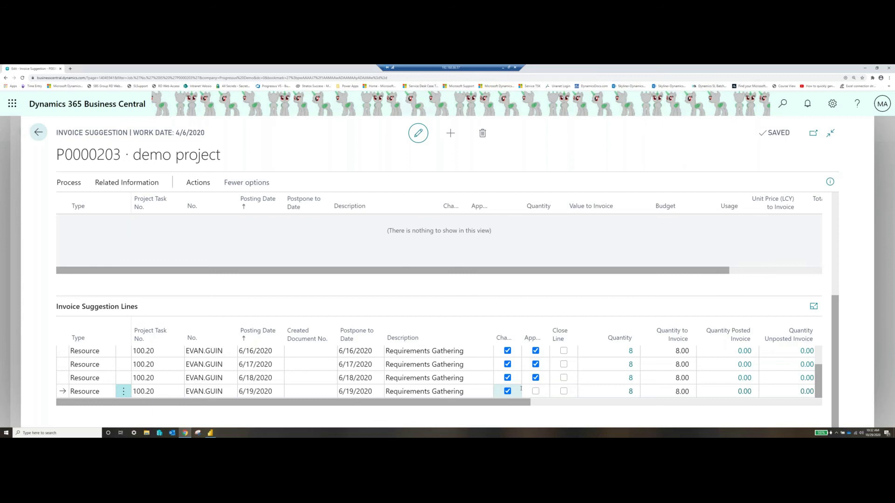
Mark the HOTEL suggestion line as Close Line and set its quantity to invoice to 4.
scroll(521, 389, "up", 2)
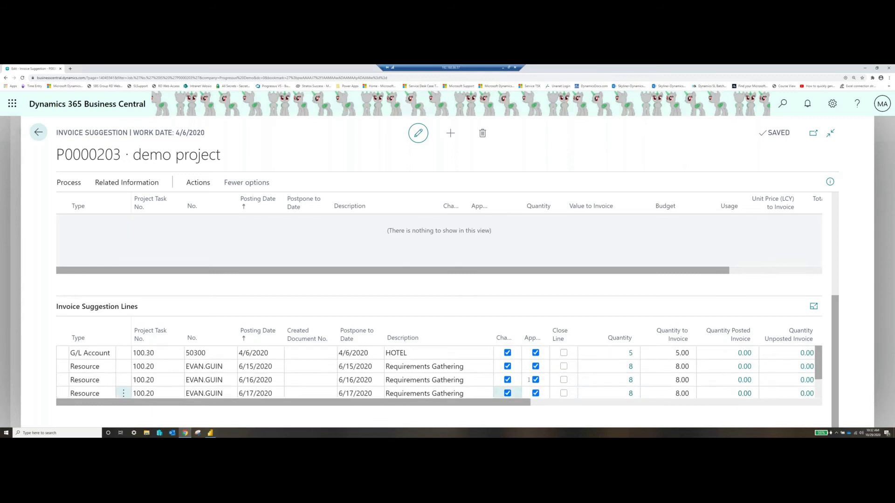
left_click(563, 351)
left_click(565, 353)
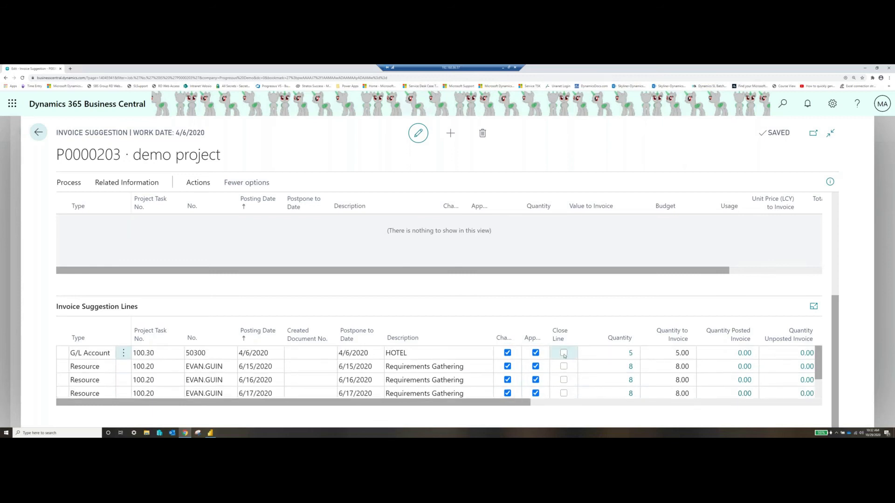
left_click(664, 352)
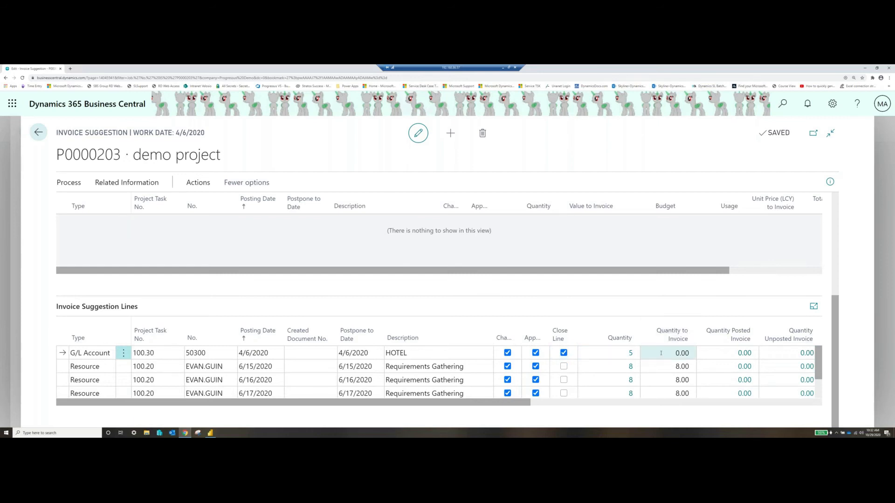
left_click(660, 353)
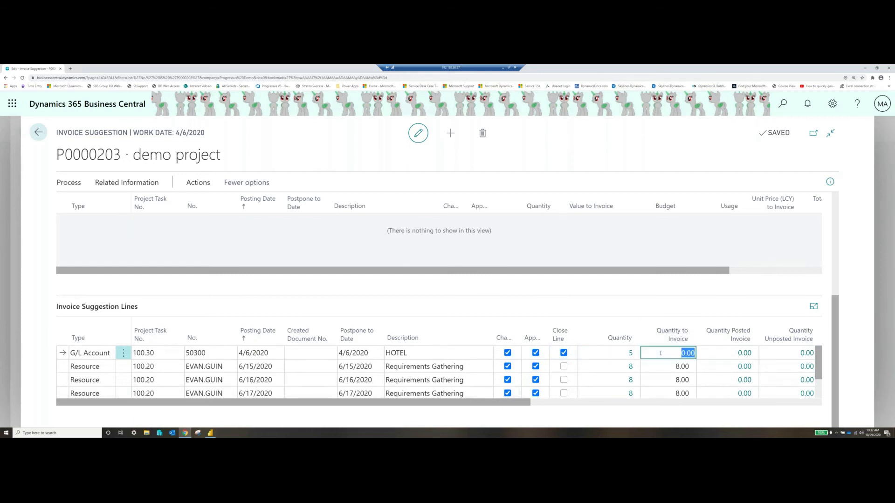
type("4")
key("Tab")
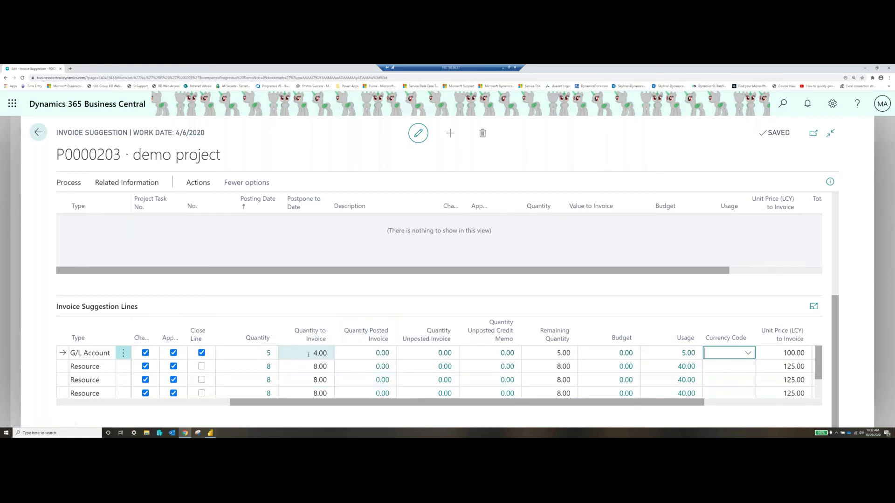
Create the project invoice for P0000203 with all usage, using the invoice suggestion, and close the invoice count summary.
left_click_drag(282, 404, 128, 406)
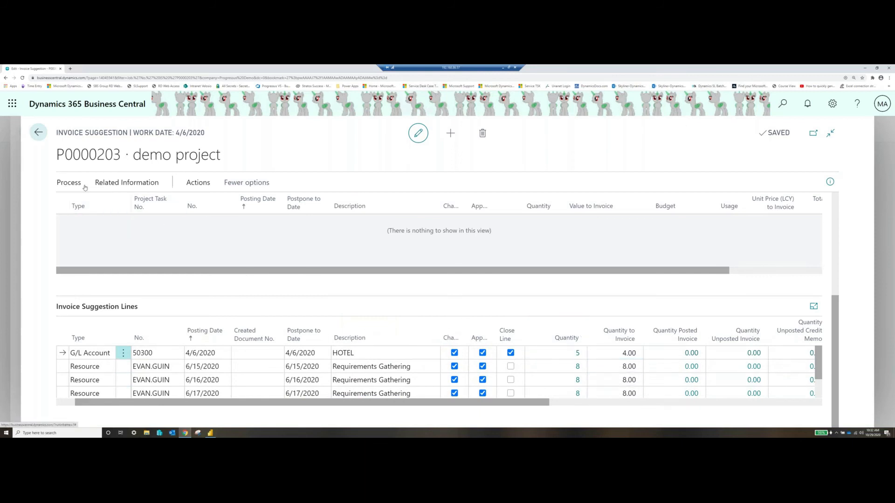
left_click(64, 181)
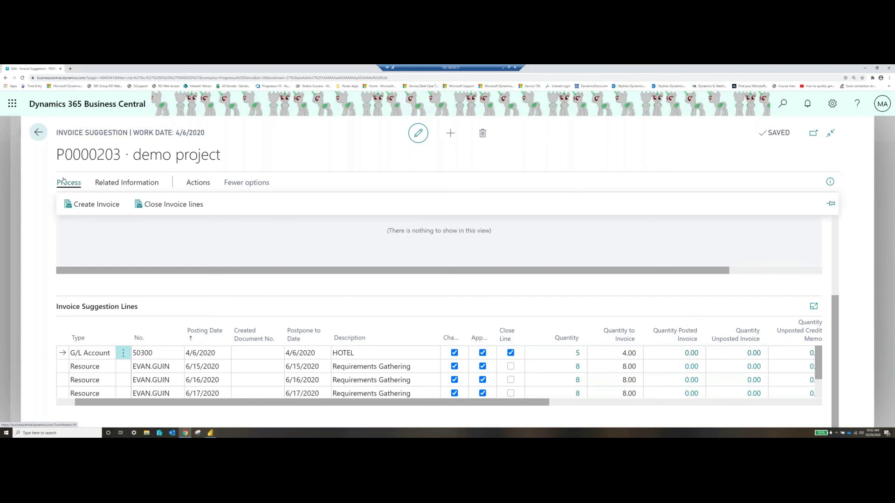
left_click(81, 207)
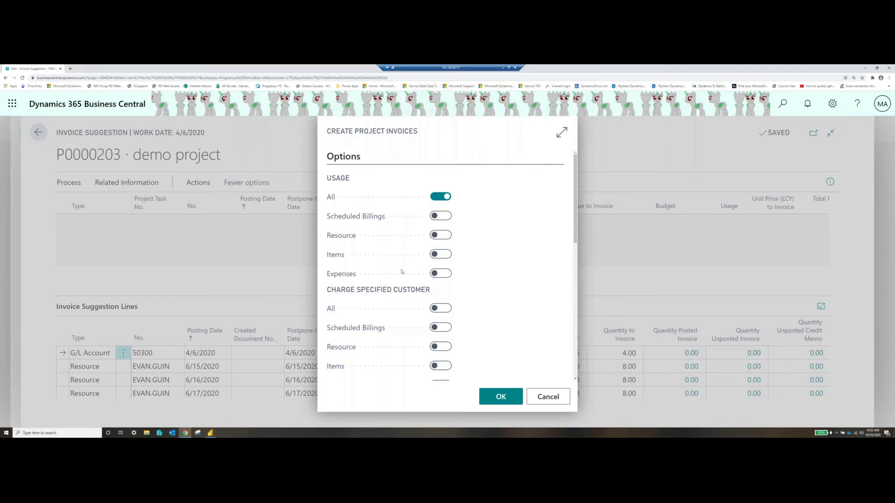
scroll(403, 271, "down", 5)
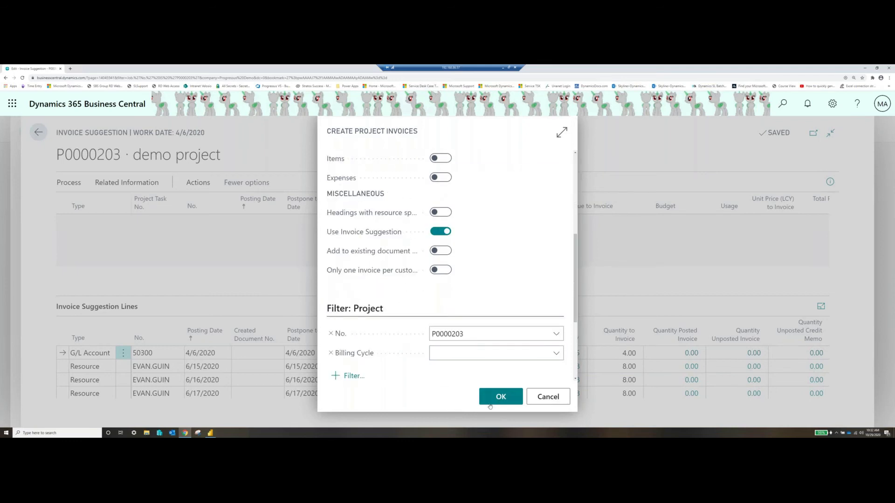
left_click(500, 394)
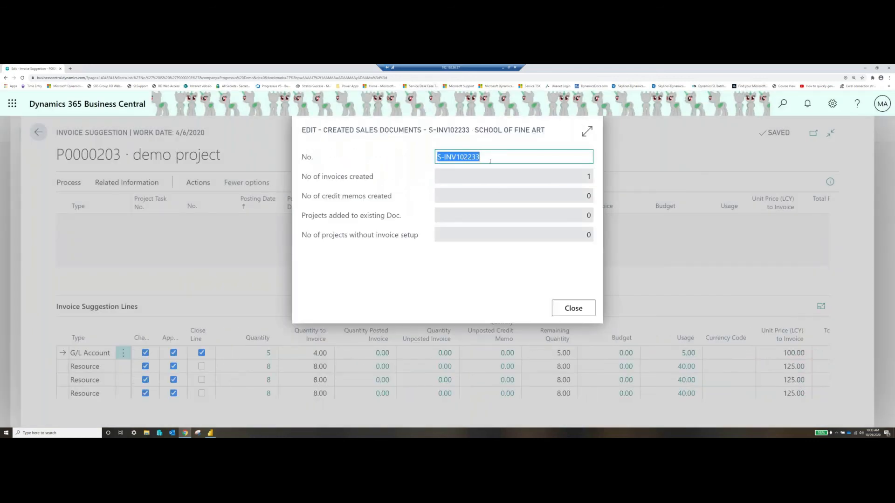
left_click(573, 309)
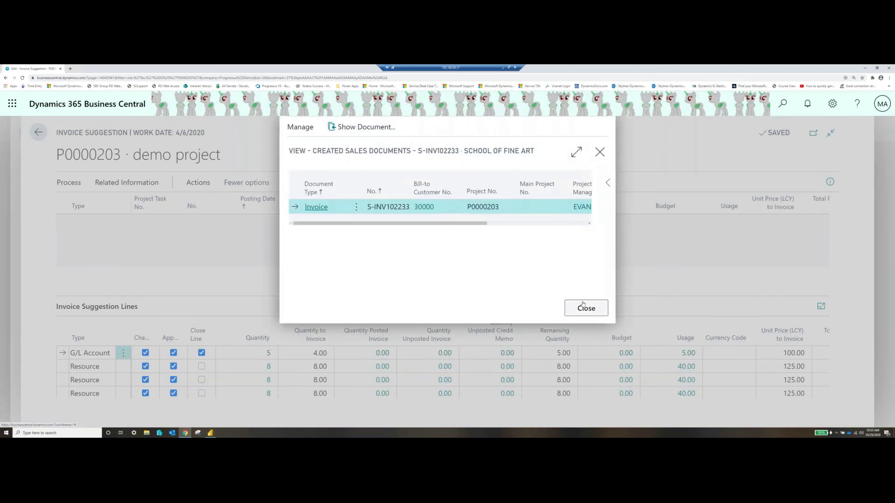
Open the created sales invoice, review its Requirements Gathering and HOTEL lines and posting options, and close it and the created documents list.
left_click(346, 133)
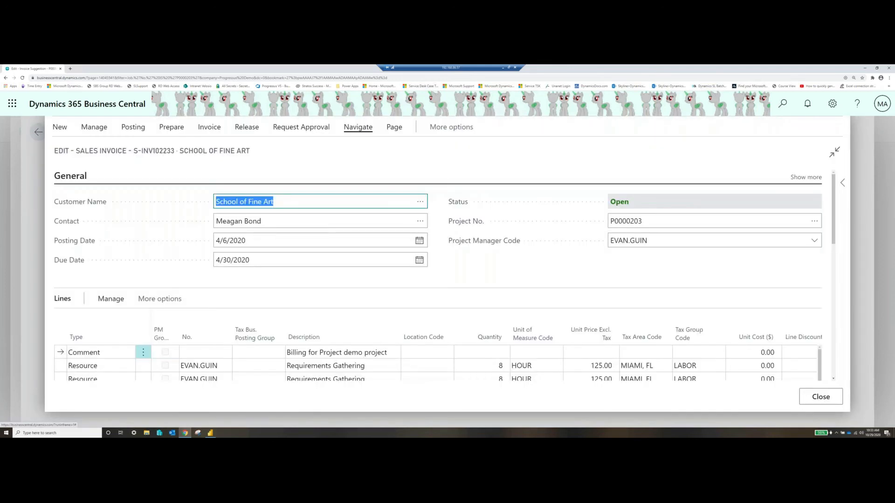
scroll(512, 243, "down", 1)
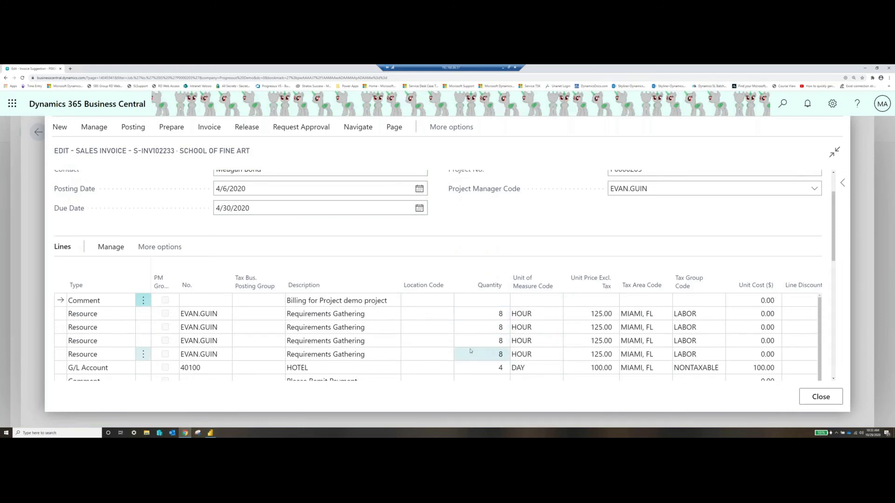
scroll(473, 354, "down", 1)
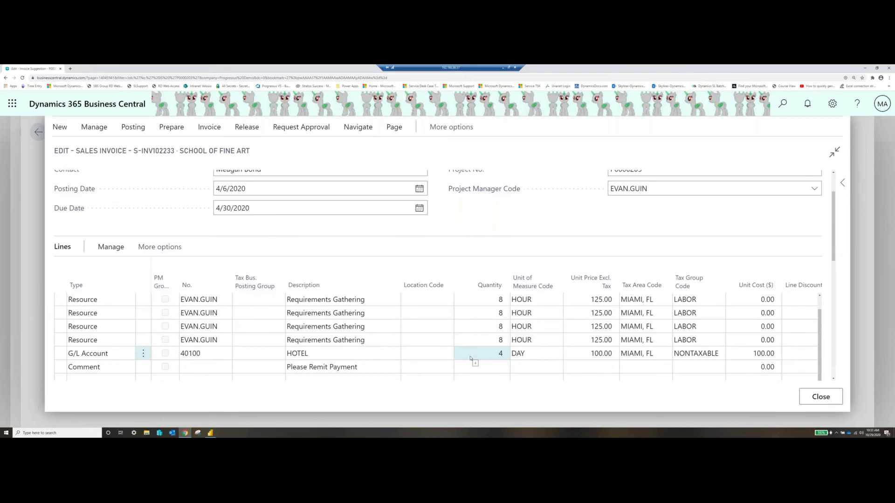
scroll(467, 335, "up", 3)
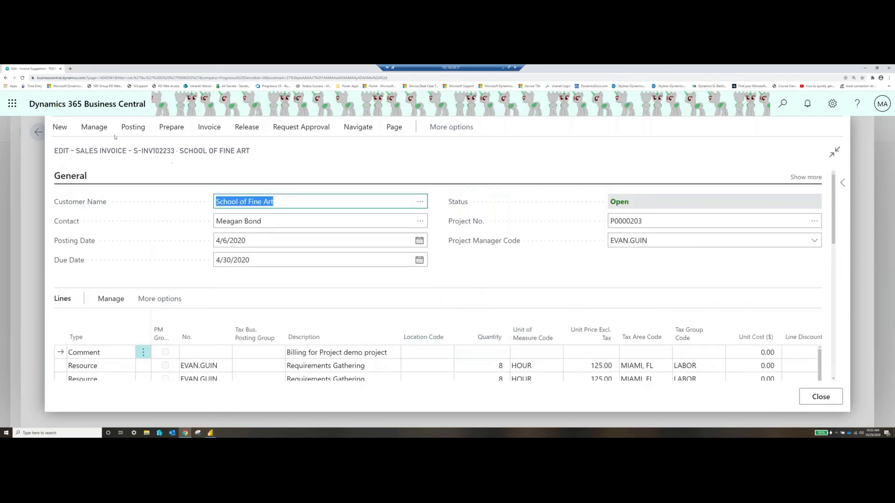
left_click(132, 127)
left_click(75, 149)
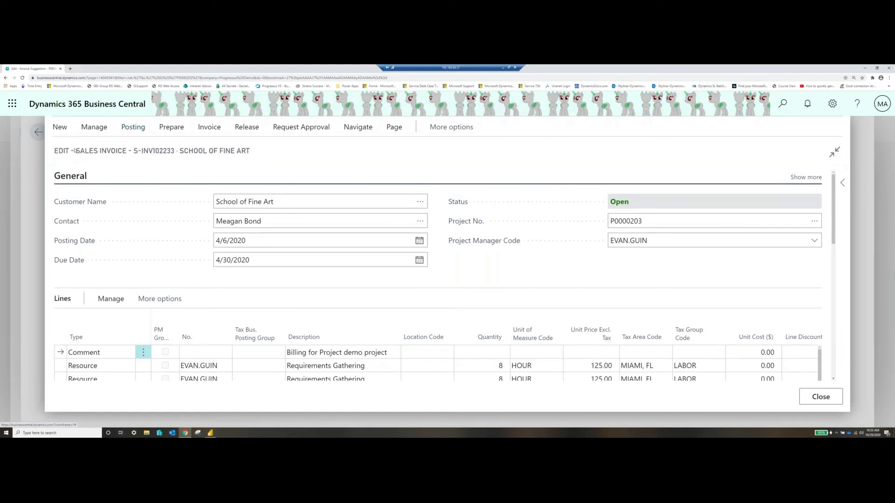
left_click(499, 292)
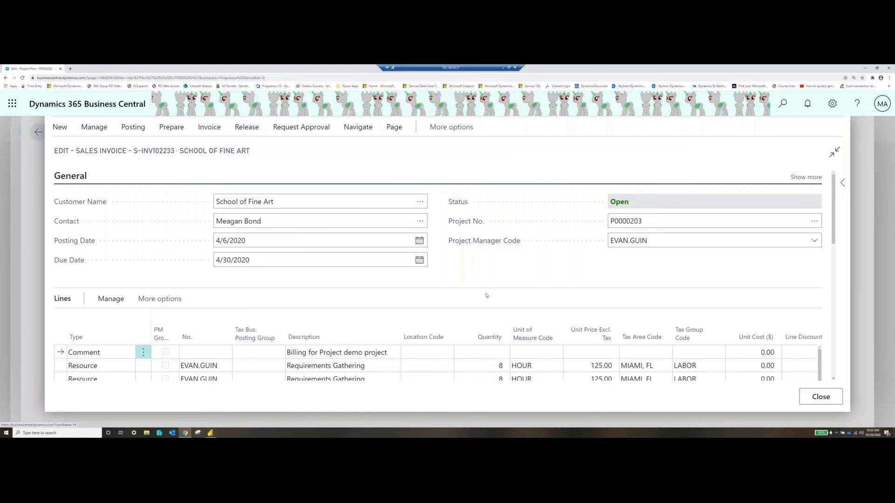
left_click(814, 400)
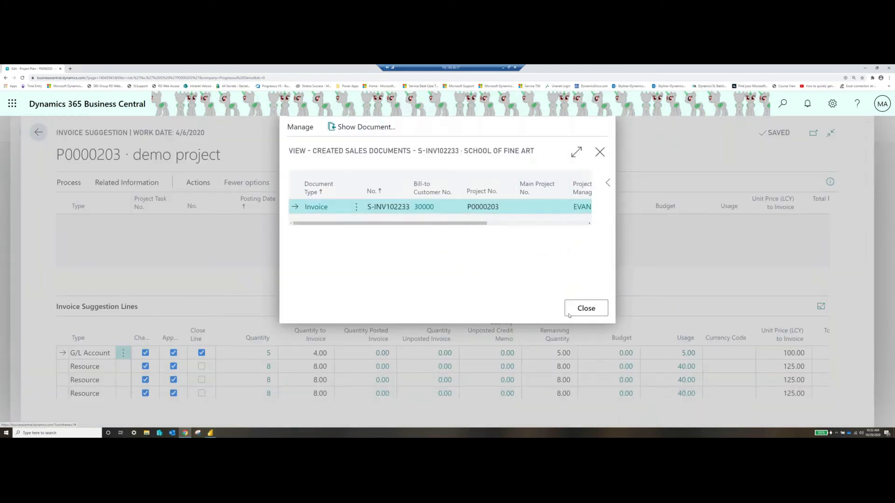
left_click(583, 308)
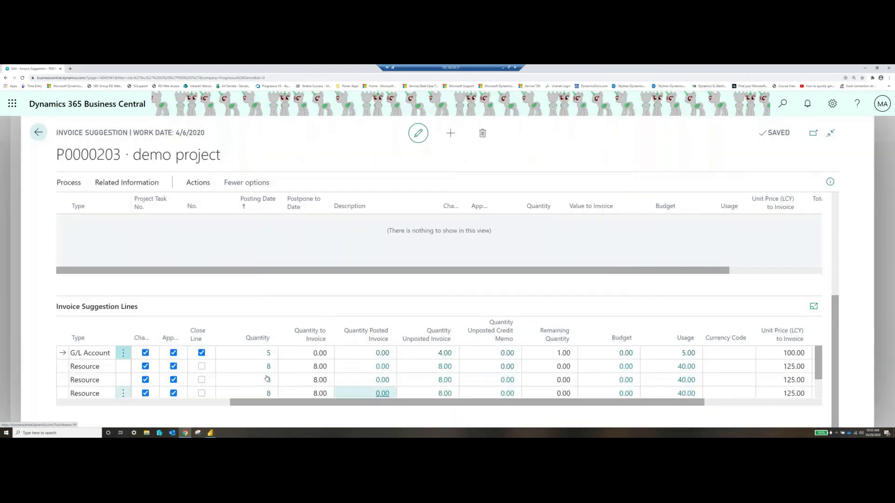
Return to the project plan and open the purchase invoice behind the Design task's reserved purchase amount.
left_click(37, 133)
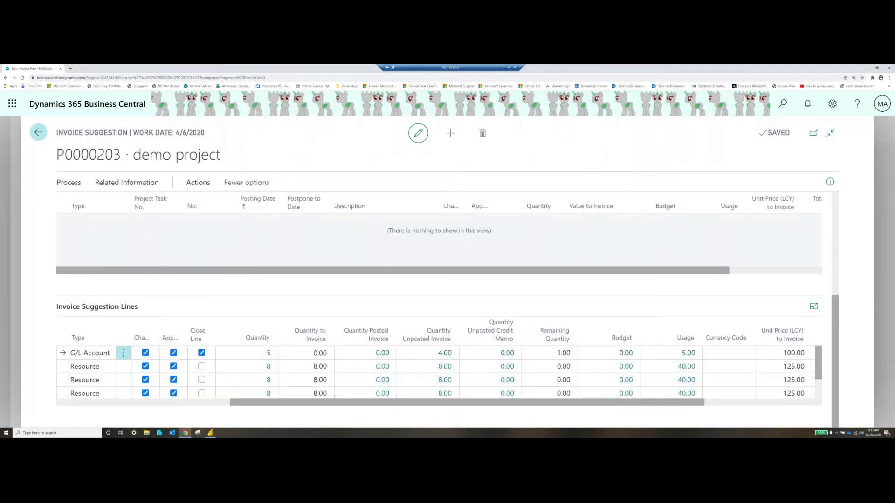
scroll(503, 220, "down", 1)
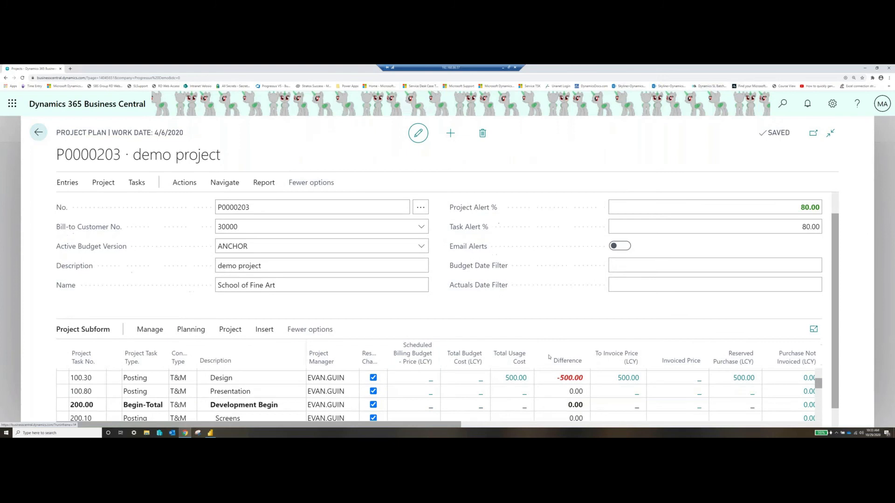
left_click(739, 378)
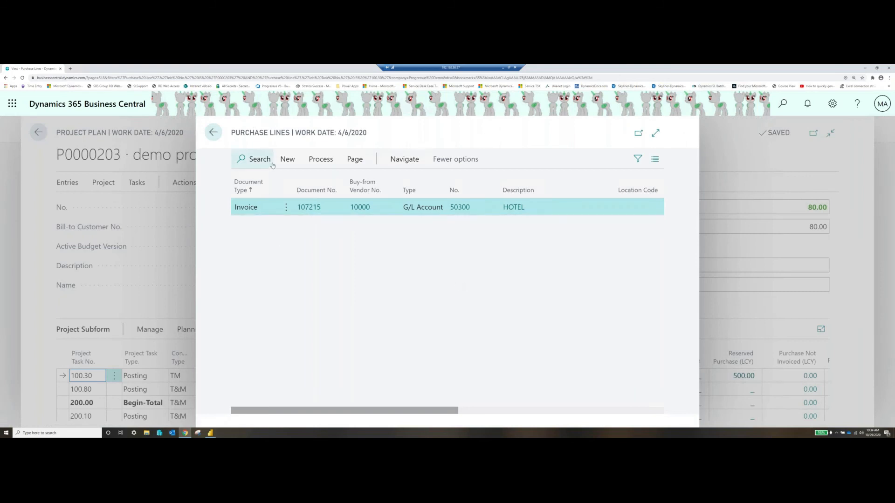
left_click(321, 158)
left_click(283, 180)
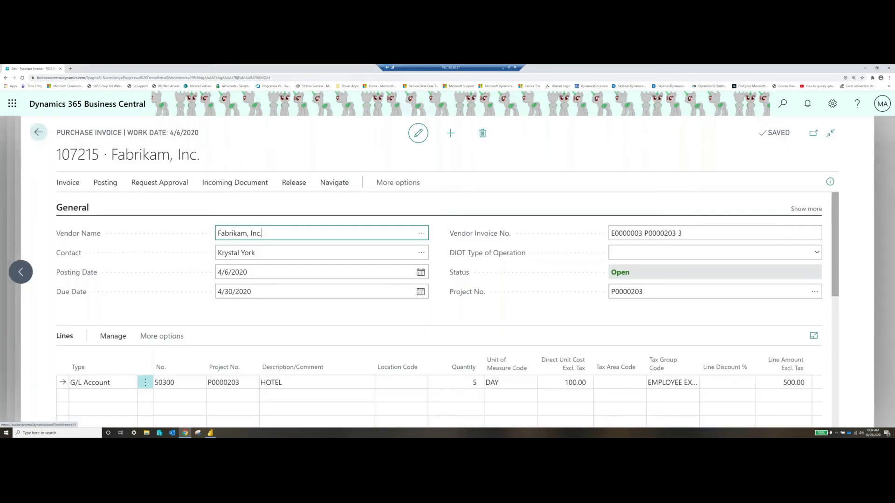
Examine the purchase invoice's vendor, vendor invoice number, project number, HOTEL line and totals.
scroll(158, 360, "down", 1)
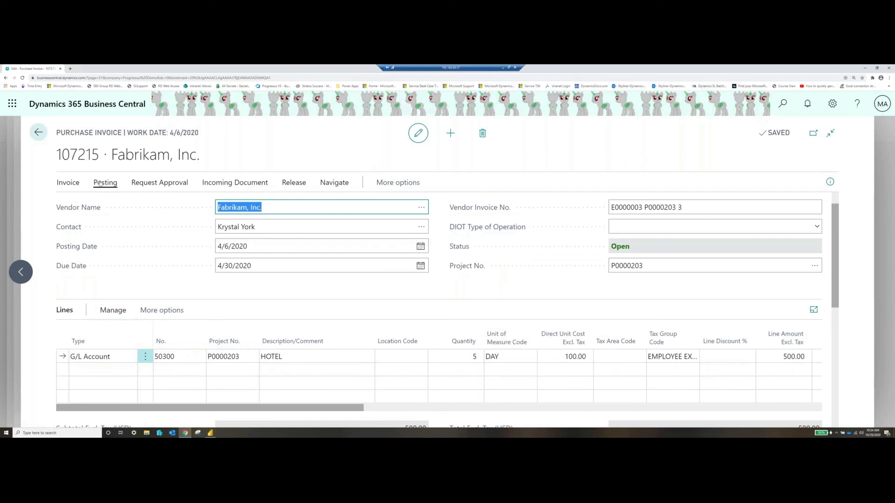
left_click_drag(111, 156, 235, 156)
left_click(235, 156)
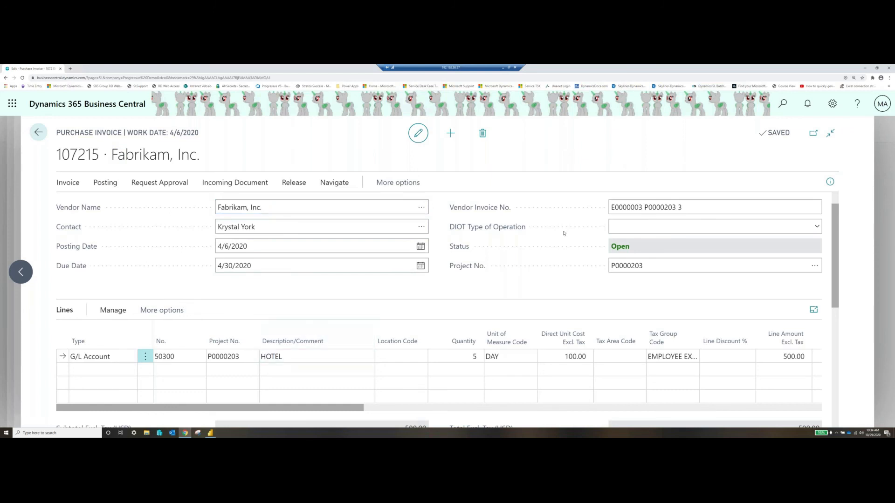
left_click(704, 207)
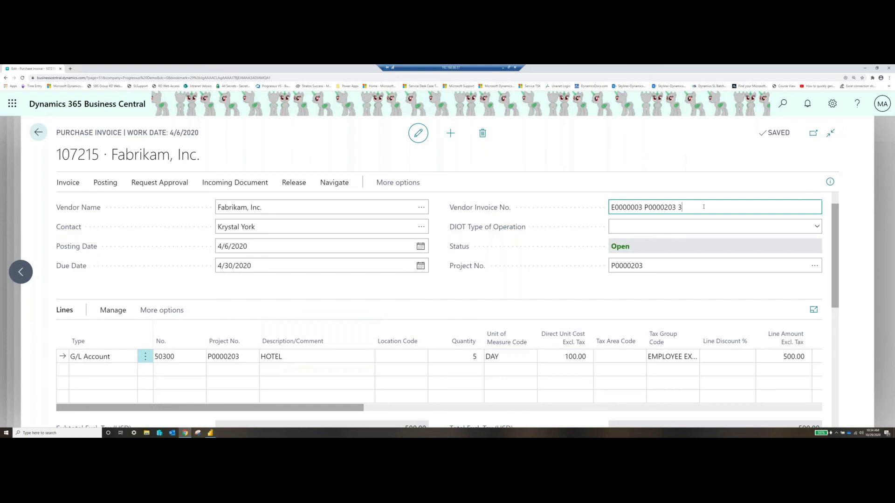
key("shift+Left")
key("shift+Left")
key("shift+Left")
key("shift+Left")
key("shift+Left")
key("shift+Left")
key("shift+Left")
key("shift+Left")
key("shift+Left")
key("shift+Left")
left_click_drag(641, 207, 609, 207)
left_click(654, 266)
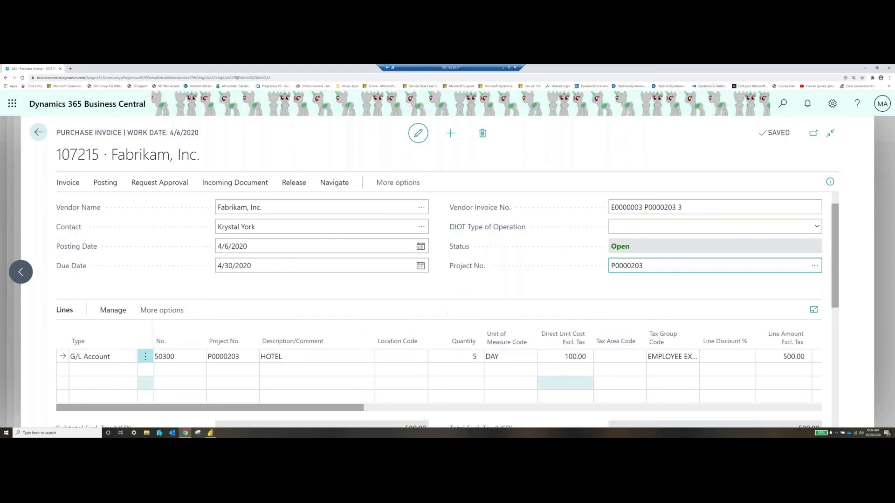
left_click_drag(335, 408, 356, 411)
scroll(358, 423, "down", 2)
left_click(347, 374)
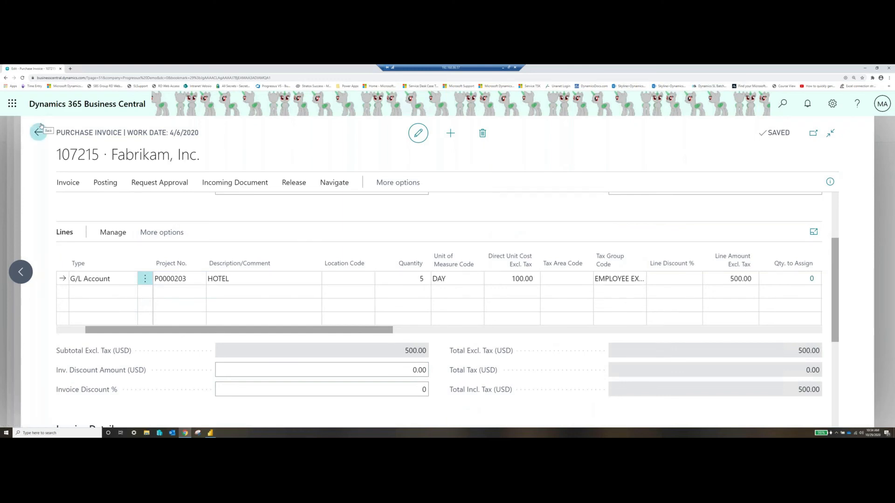
Close the purchase invoice, purchase lines and project plan, and return to the Progressus Demo home page.
left_click(39, 135)
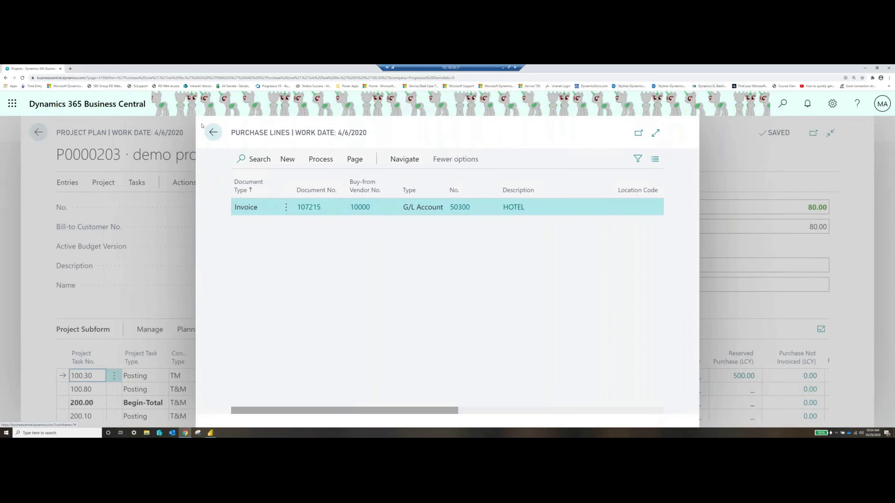
left_click(215, 132)
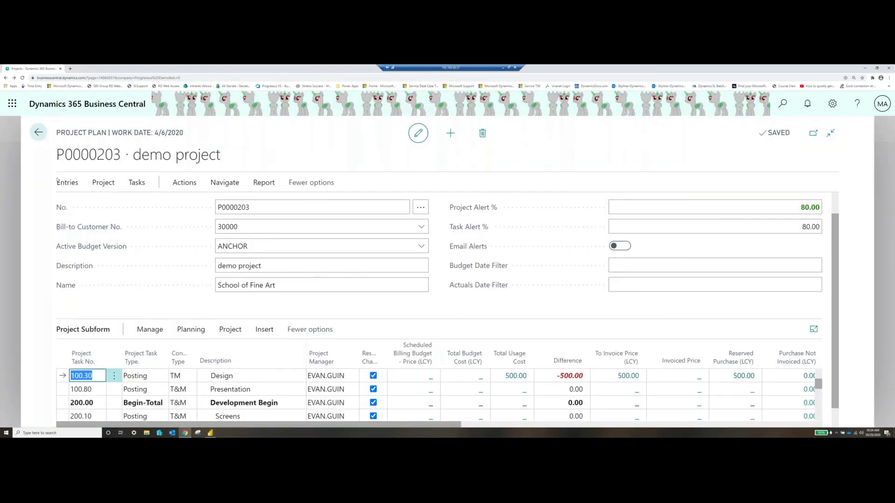
left_click(40, 137)
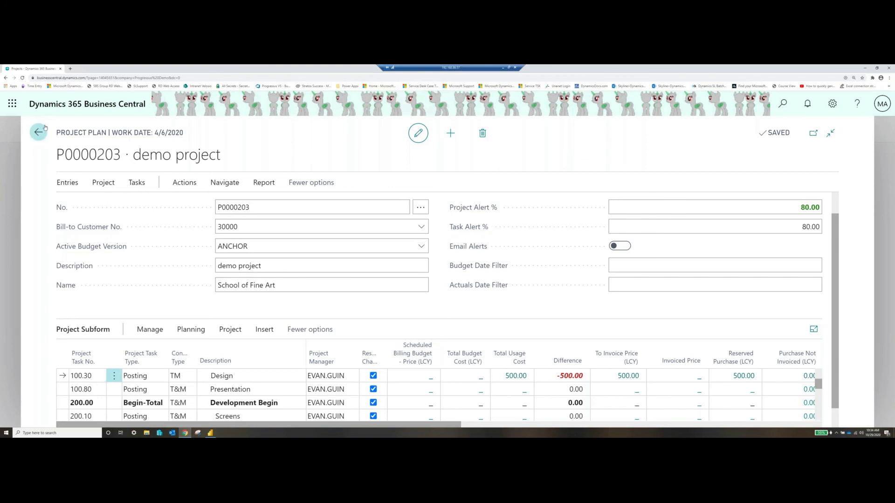
left_click(38, 132)
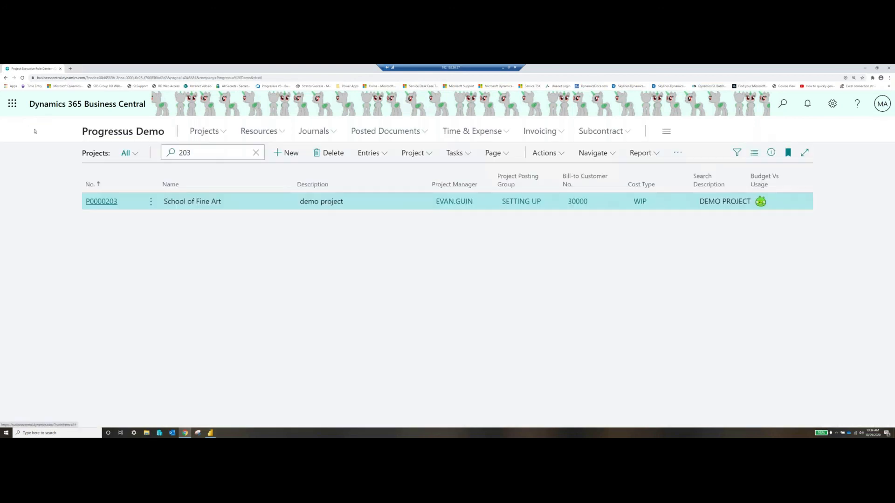
left_click(126, 135)
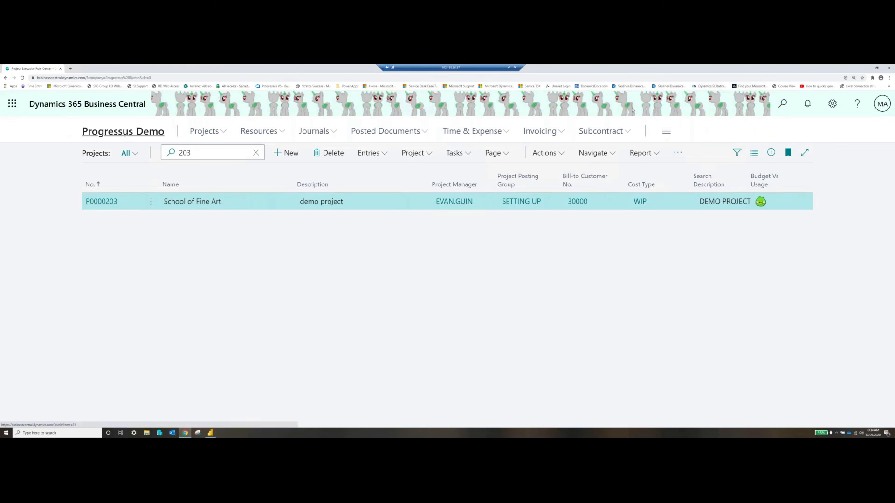
Open subcontract SUB000003 of project P0000201 from the subcontracts list.
left_click(609, 132)
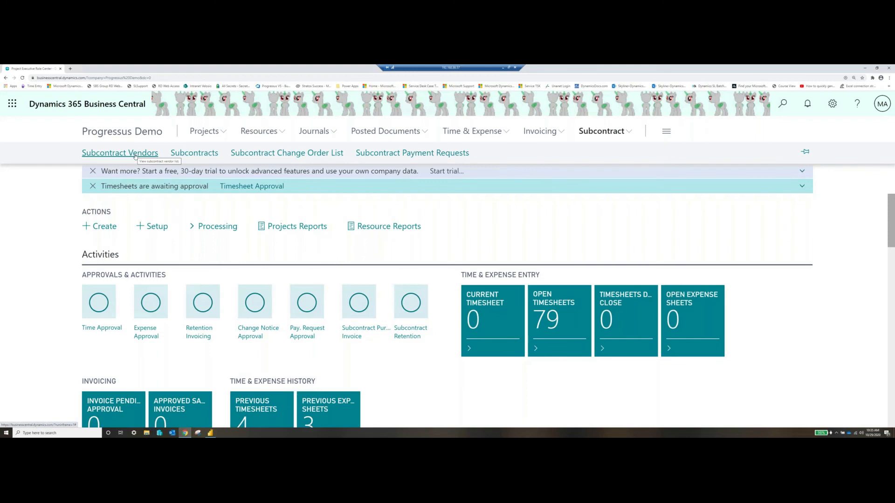
left_click(194, 153)
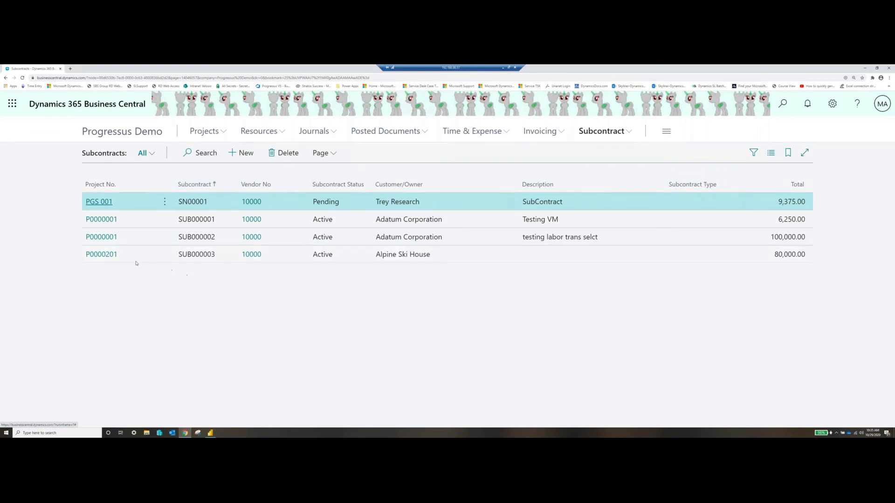
left_click(87, 256)
left_click(88, 256)
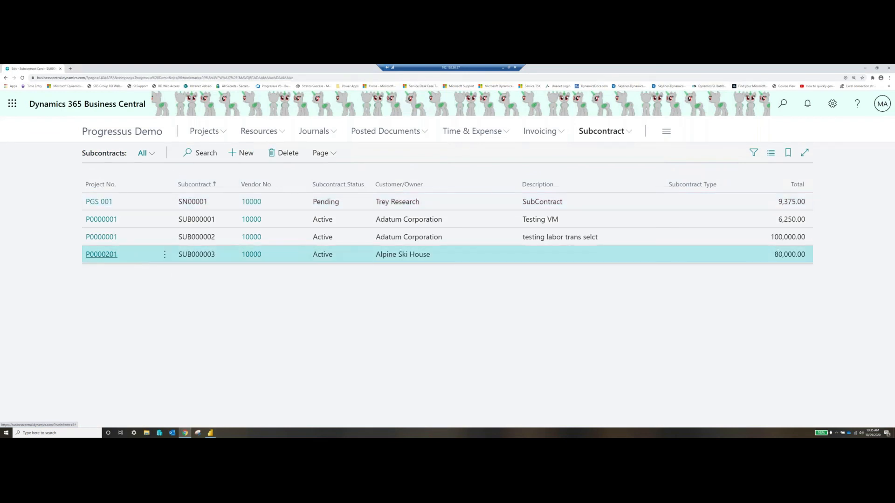
Review the subcontract's amounts and expand its card to examine the rate and price columns of the Screens line.
scroll(458, 238, "down", 5)
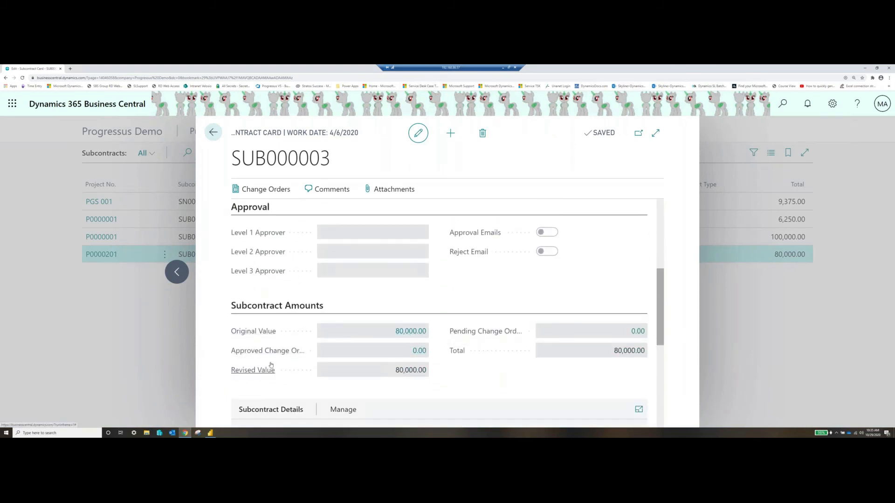
scroll(503, 369, "down", 2)
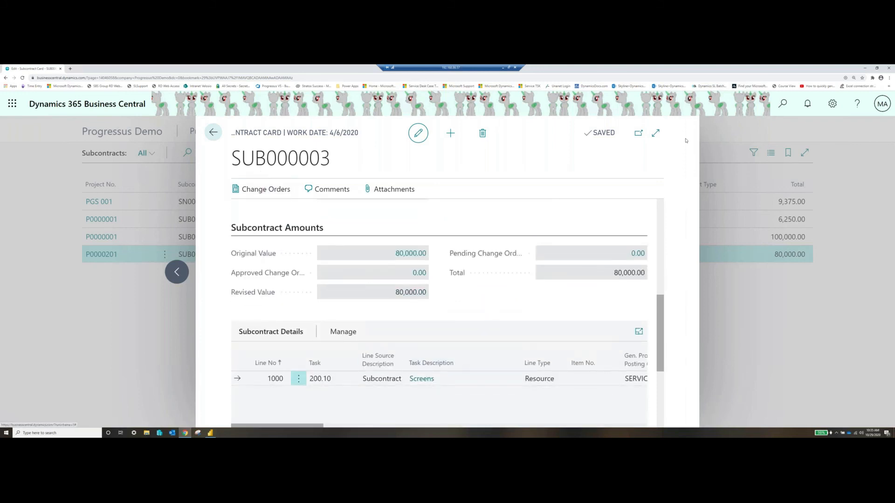
left_click(655, 133)
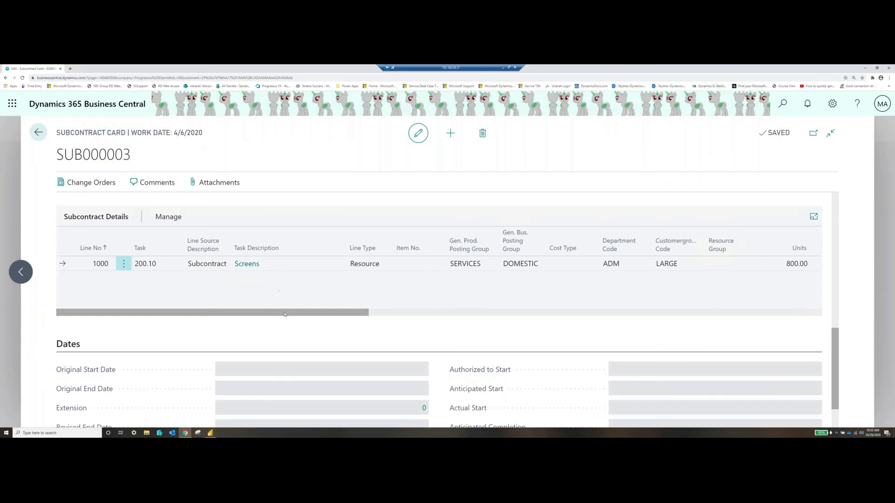
left_click(422, 314)
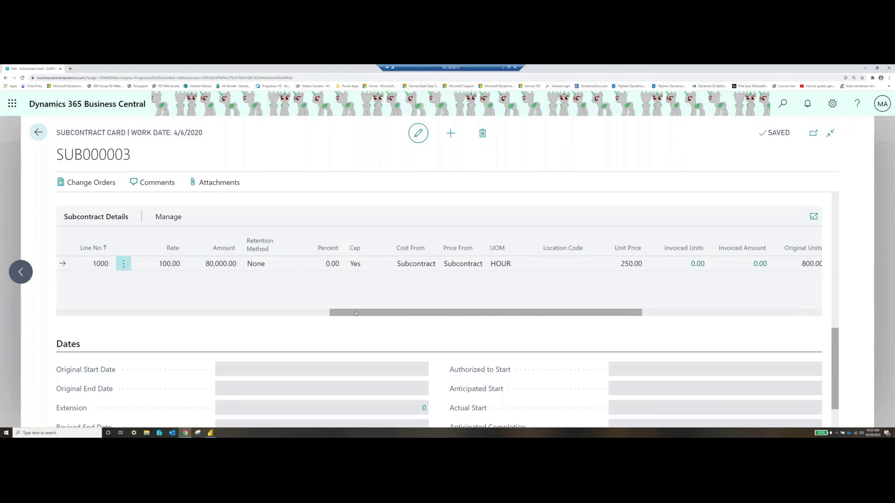
Close the subcontract card and open the list of subcontract payment requests.
left_click(41, 138)
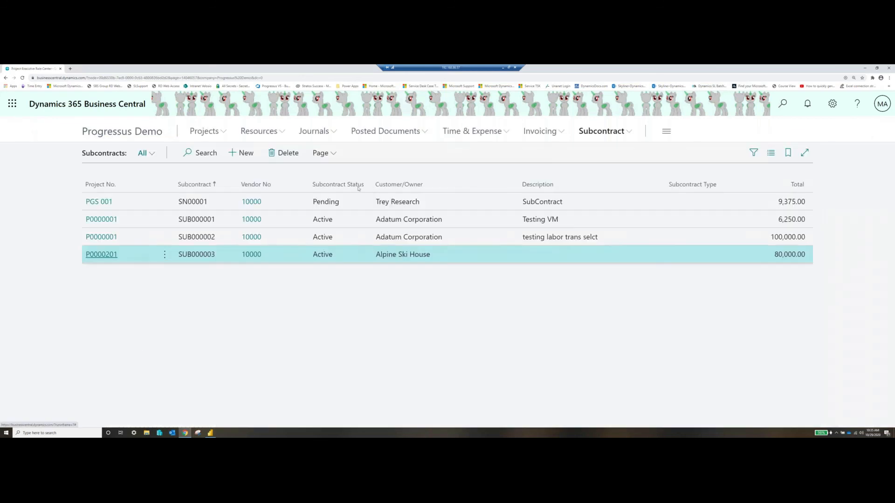
left_click(603, 135)
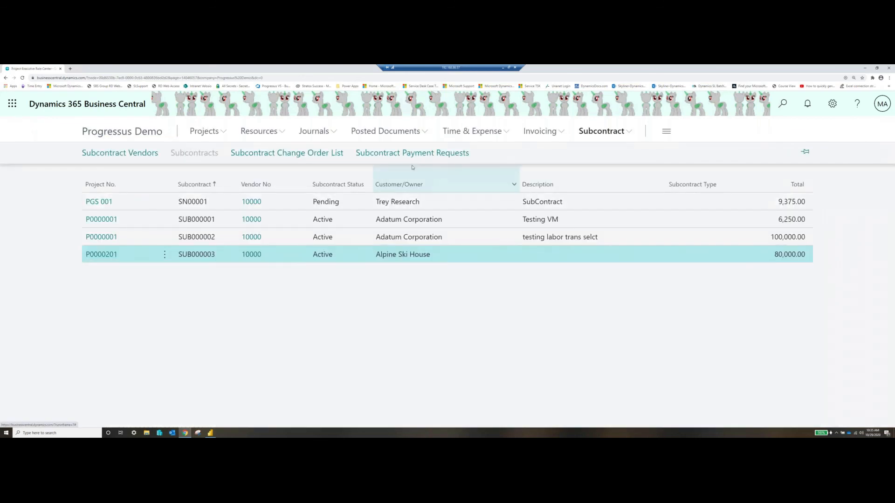
left_click(400, 154)
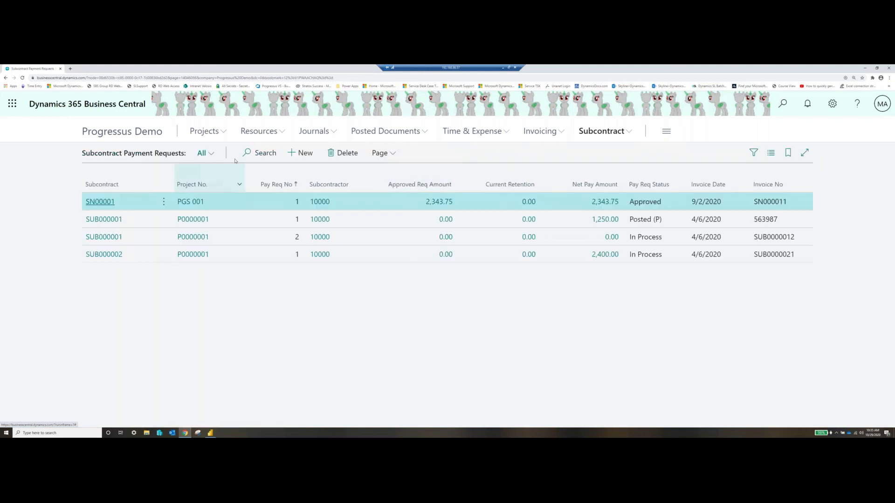
Create a new payment request for subcontract SUB000003 and load its subcontract items.
left_click(300, 153)
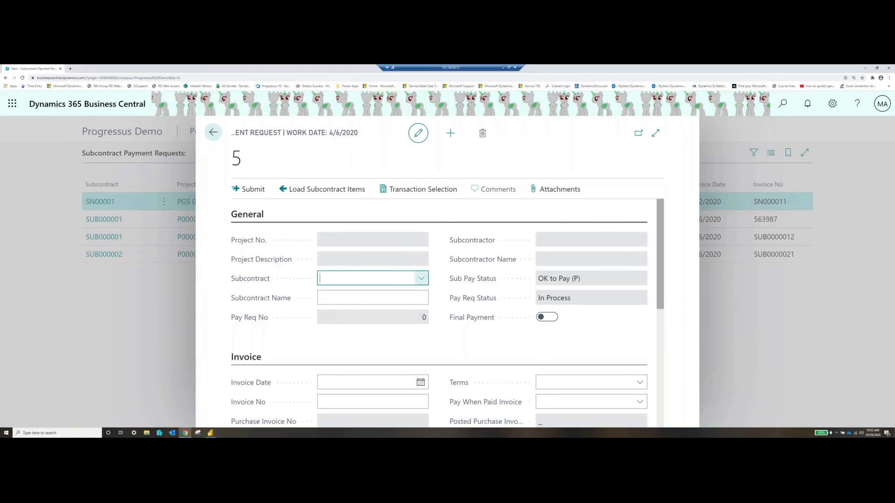
left_click(421, 281)
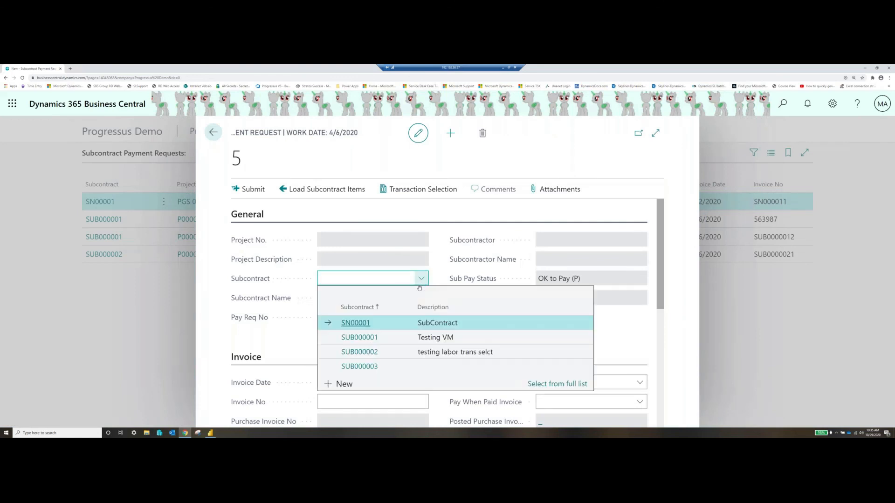
left_click(361, 367)
key("Tab")
scroll(502, 306, "down", 3)
scroll(502, 306, "down", 3)
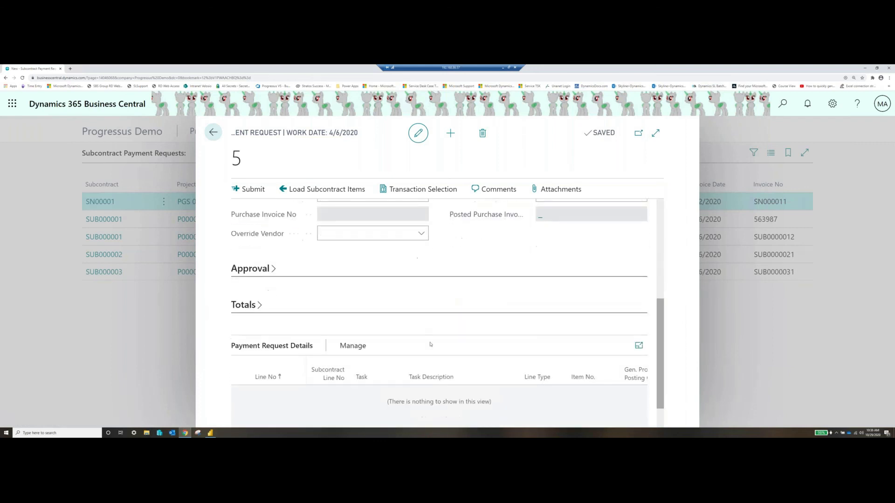
left_click(321, 191)
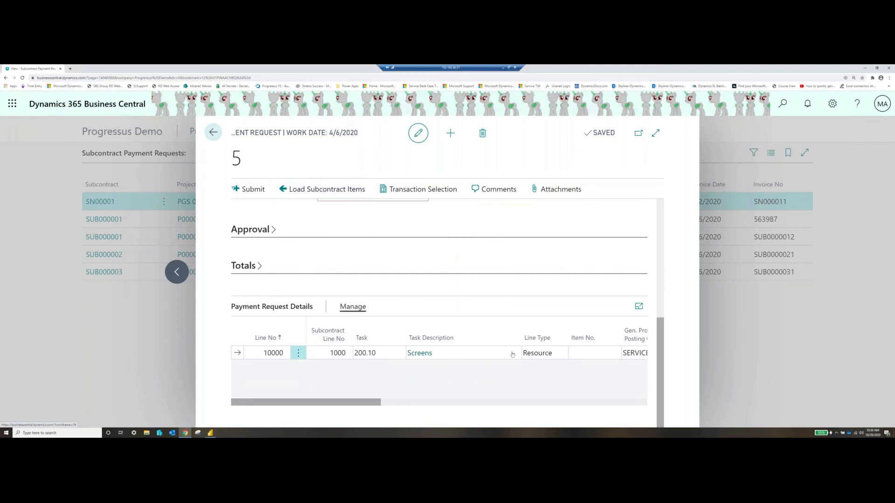
Set the Total % Request of the payment request's Screens line to 25.
left_click_drag(264, 406, 272, 405)
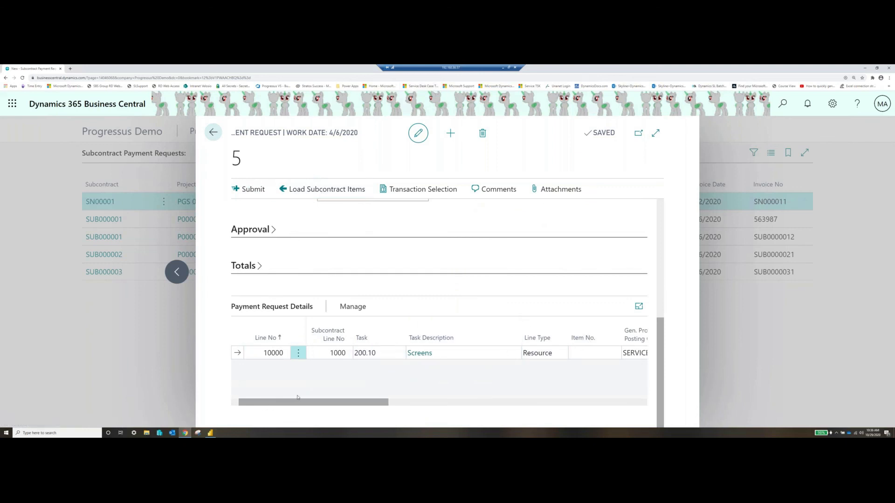
scroll(297, 397, "right", 3)
left_click_drag(320, 398, 421, 398)
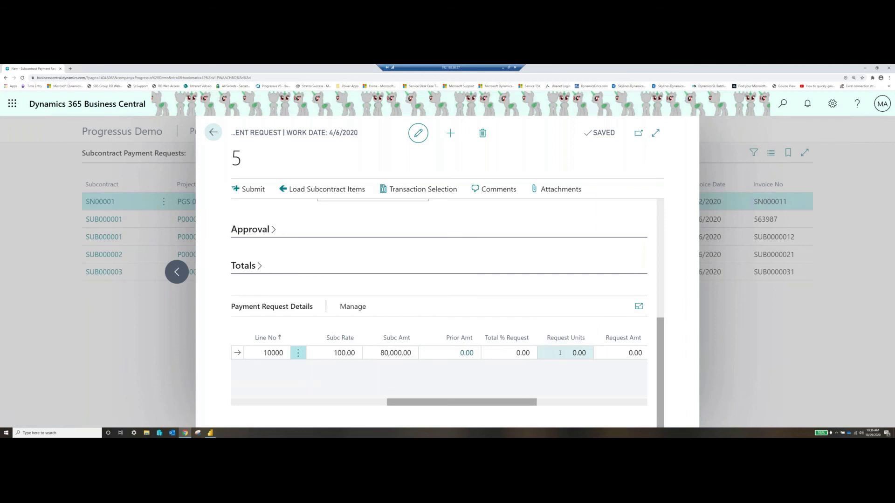
left_click(497, 353)
type("25")
key("Tab")
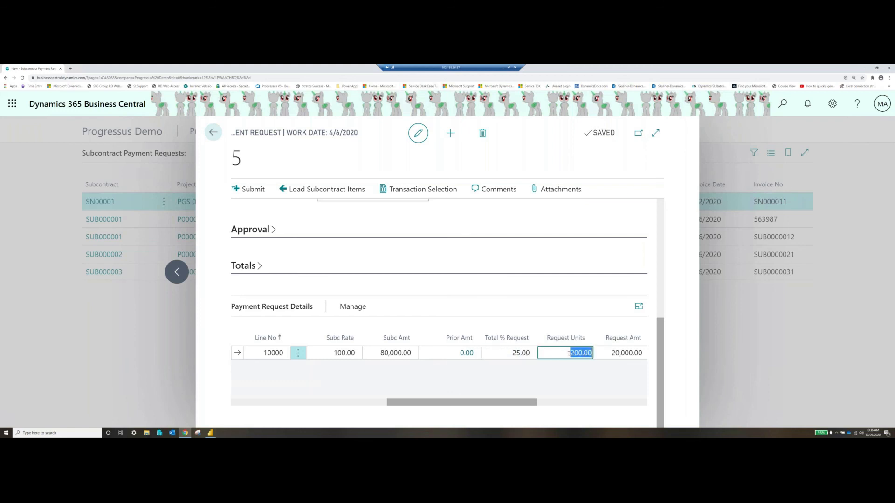
Expand the payment request's approval details, submit the request with confirmation, and close its card.
left_click(259, 231)
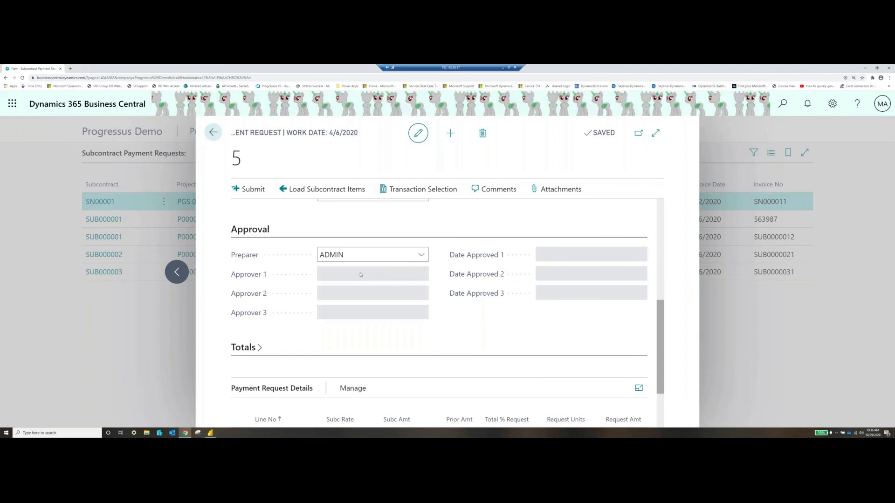
left_click(248, 189)
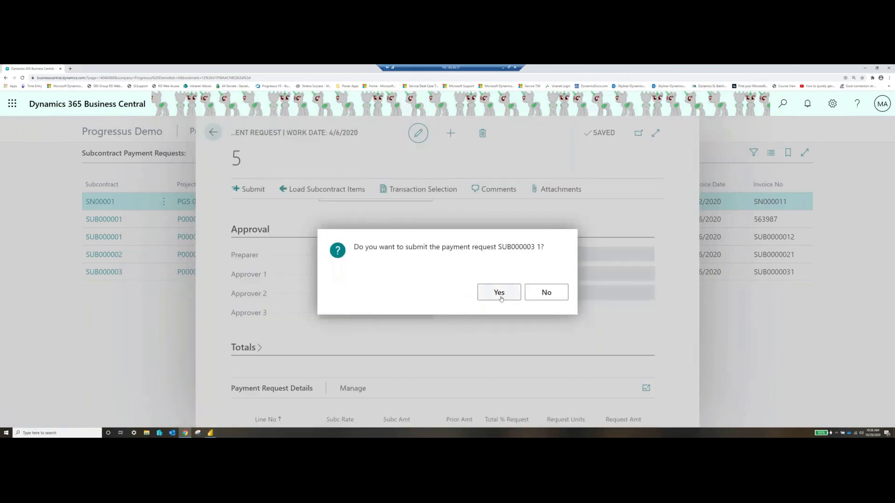
left_click(499, 292)
left_click(212, 132)
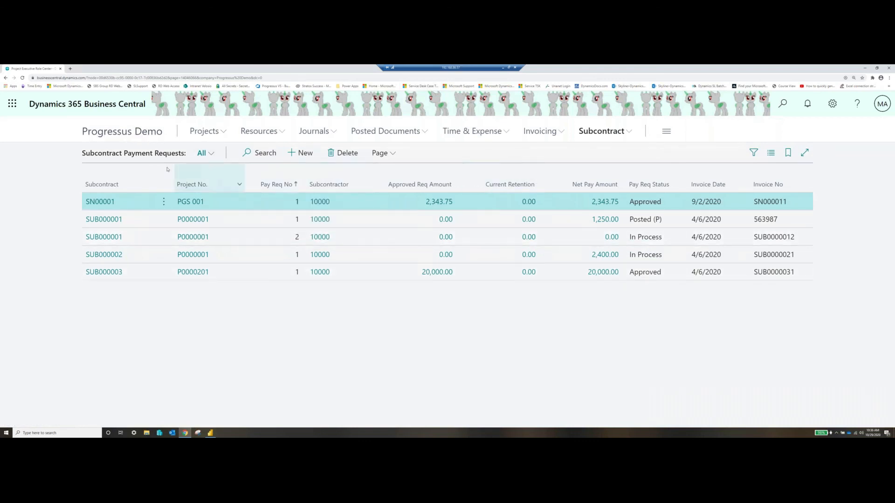
Open the Subcontract Purchase Invoice process from the Progressus Demo home page and select the project P0000201 line.
left_click(122, 132)
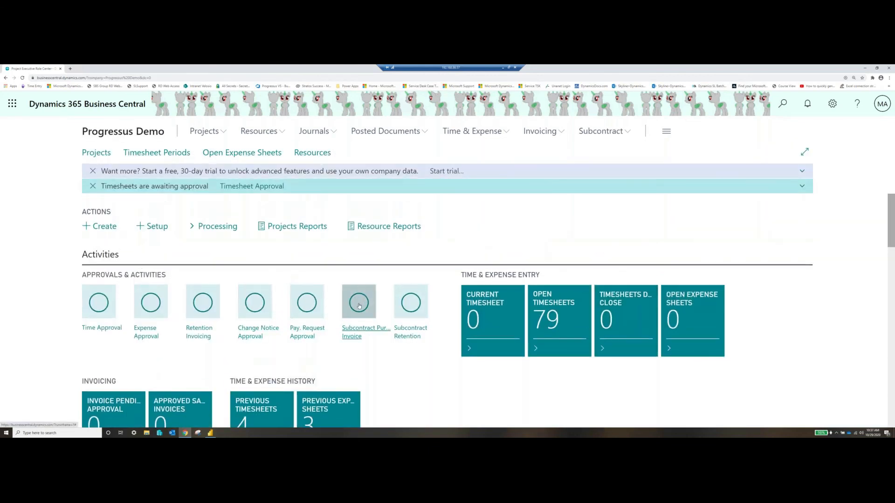
left_click(353, 316)
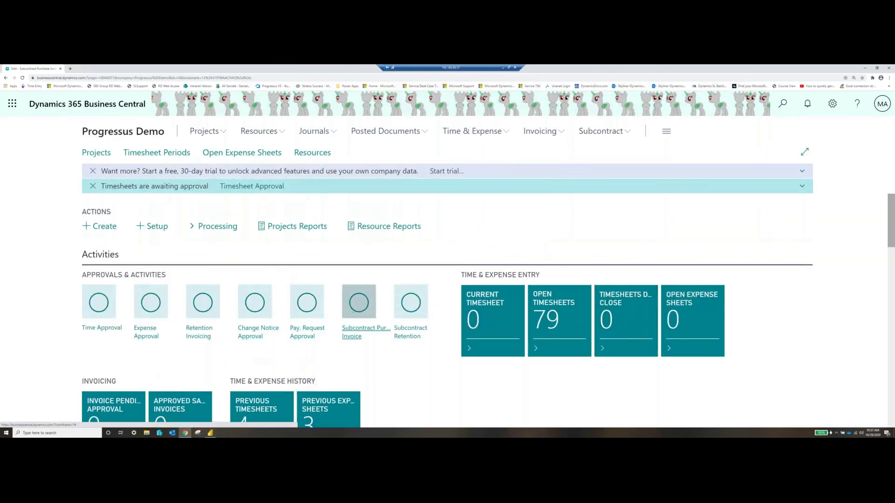
left_click(255, 329)
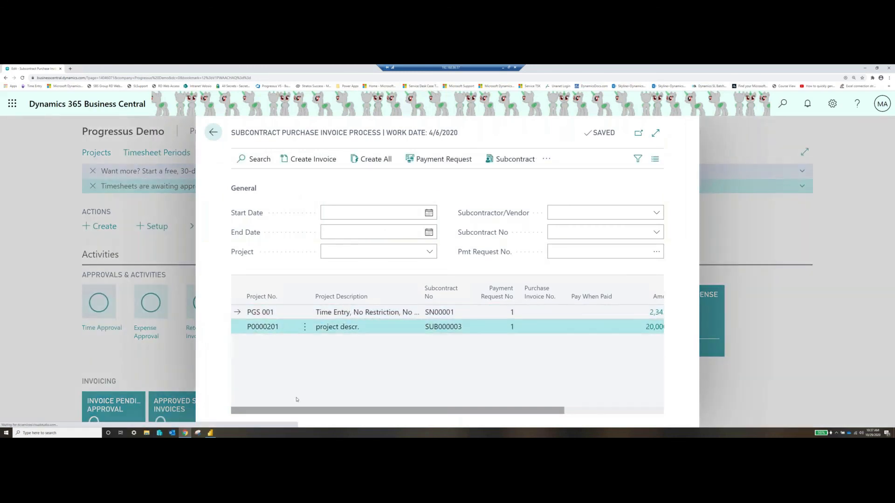
Expand the purchase invoice process and examine the P0000201 payment request detail for its rate, requested percentage, units and amount.
left_click_drag(340, 412, 438, 412)
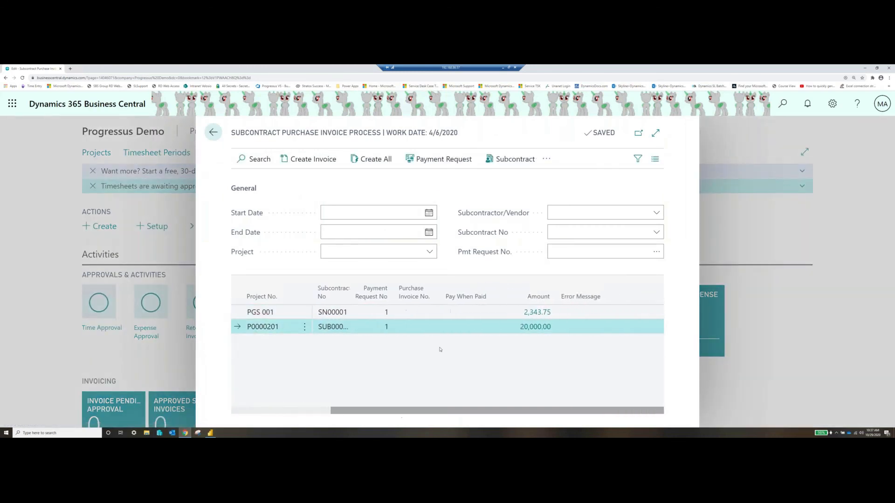
left_click(655, 134)
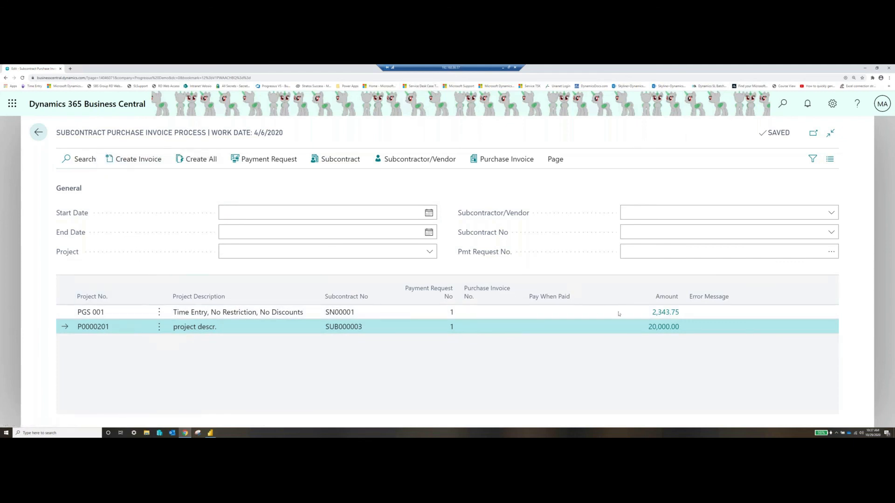
left_click(658, 328)
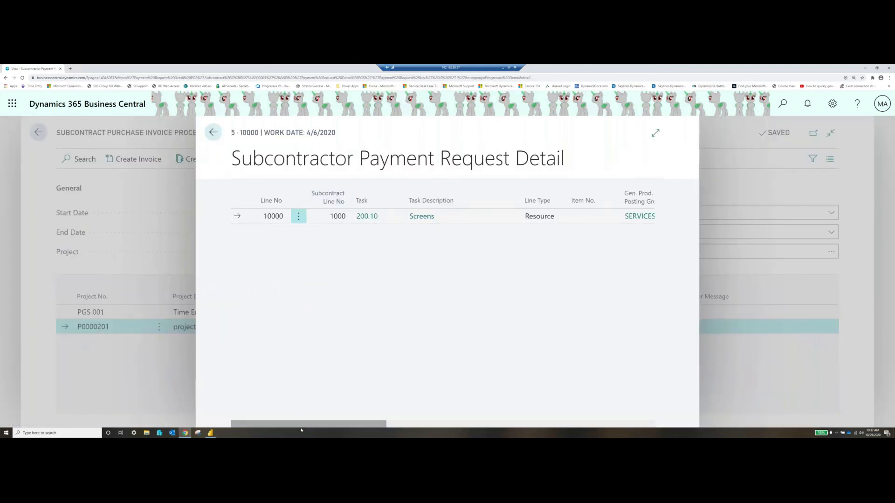
left_click_drag(300, 426, 462, 428)
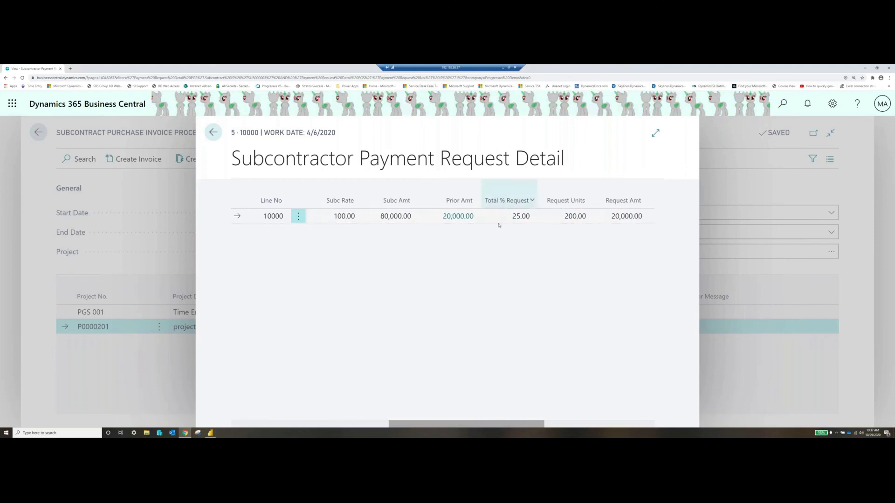